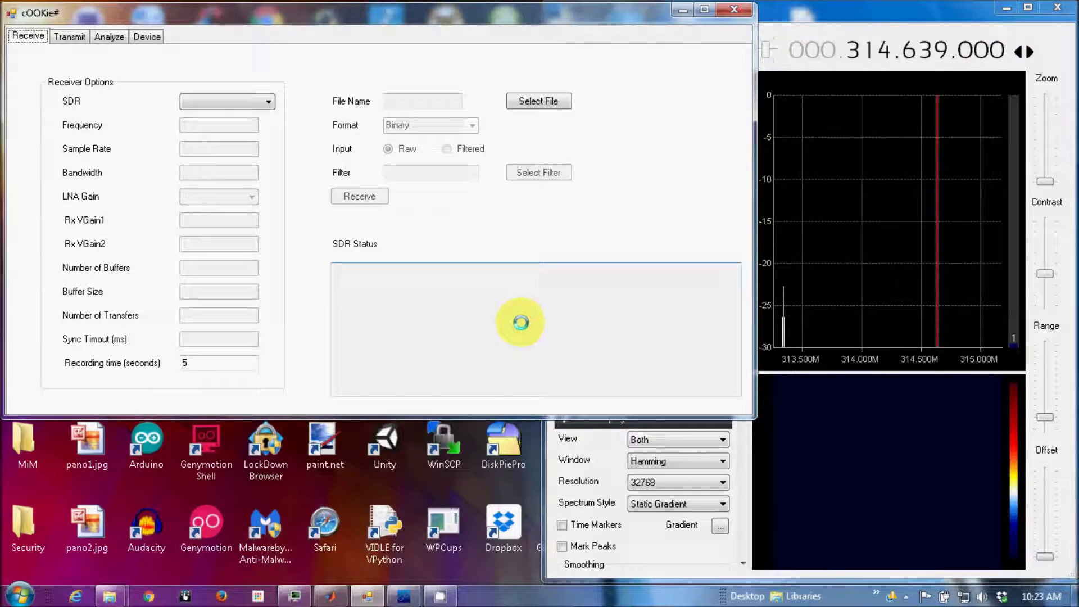
Select BladeRF as the SDR in the cOOKie# receiver options.
left_click(870, 16)
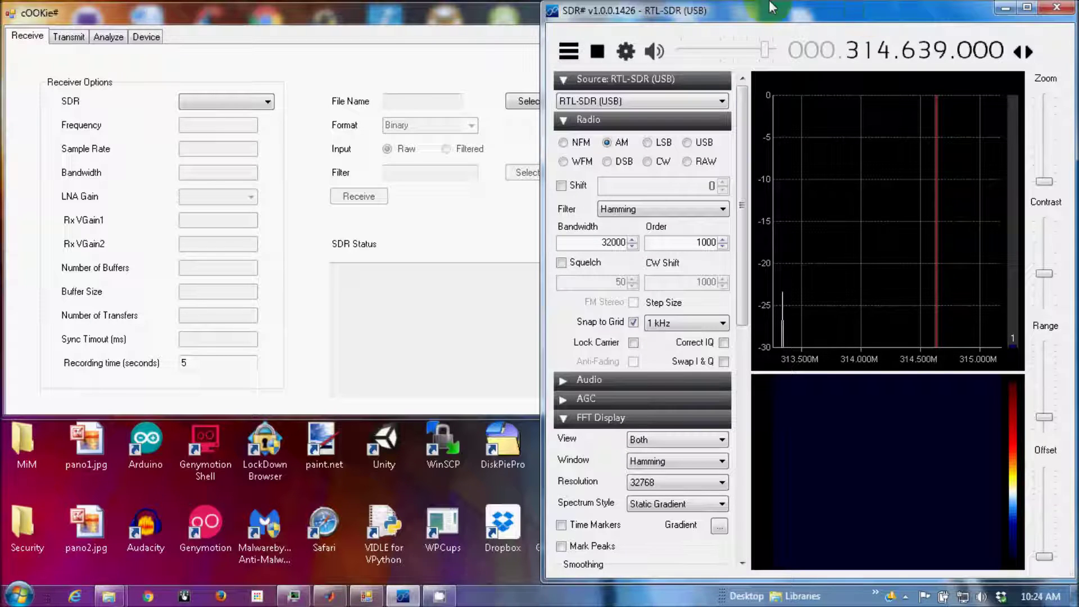
left_click(484, 15)
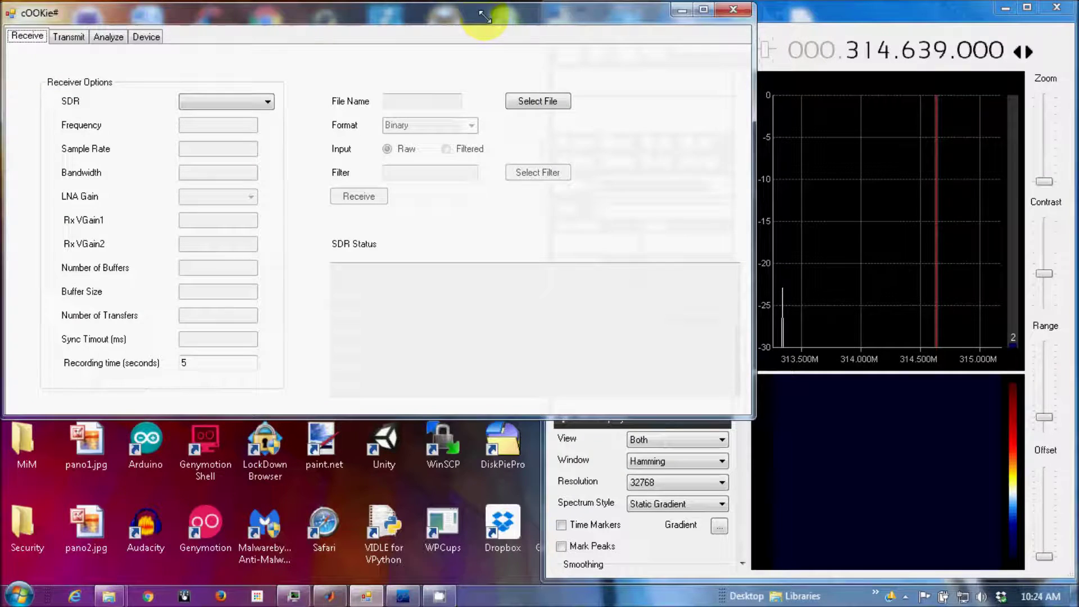
left_click(271, 102)
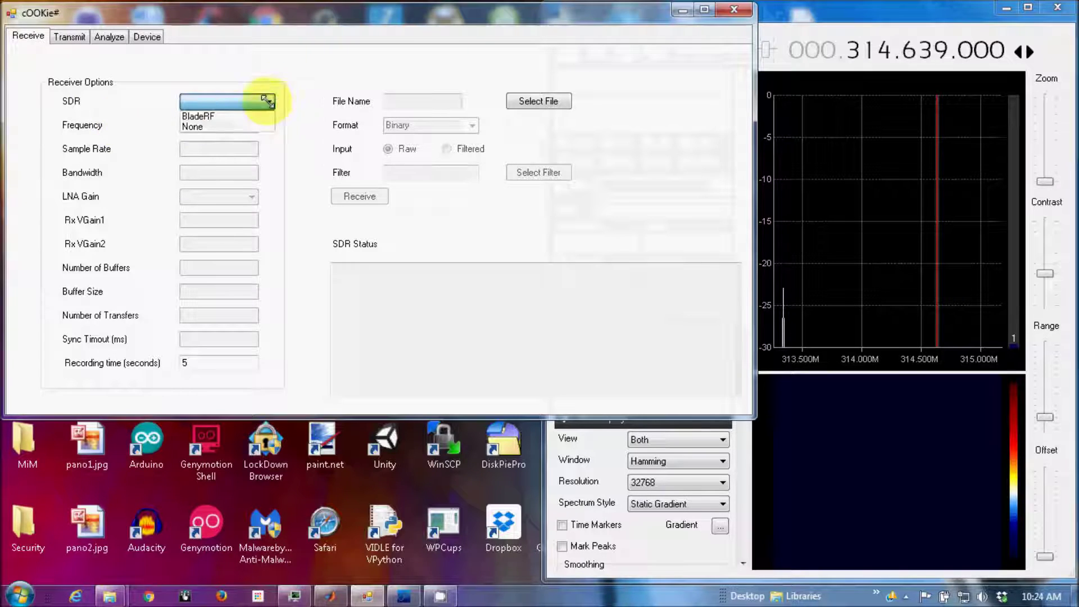
left_click(244, 109)
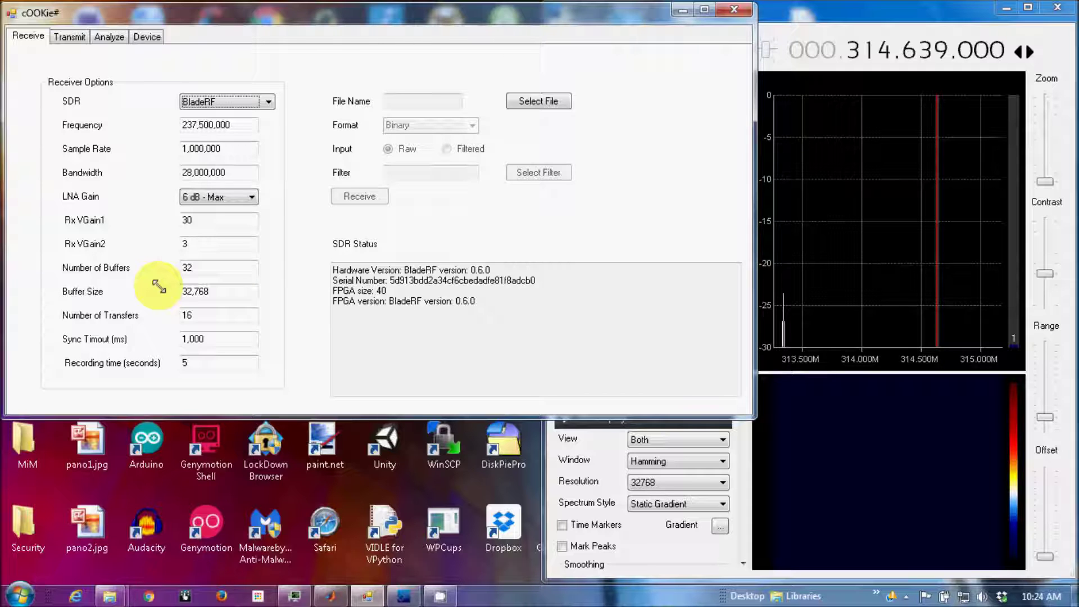
double_click(239, 125)
type("8,000,000")
key("Tab")
key("shift+Tab")
key("shift+Tab")
key("Tab")
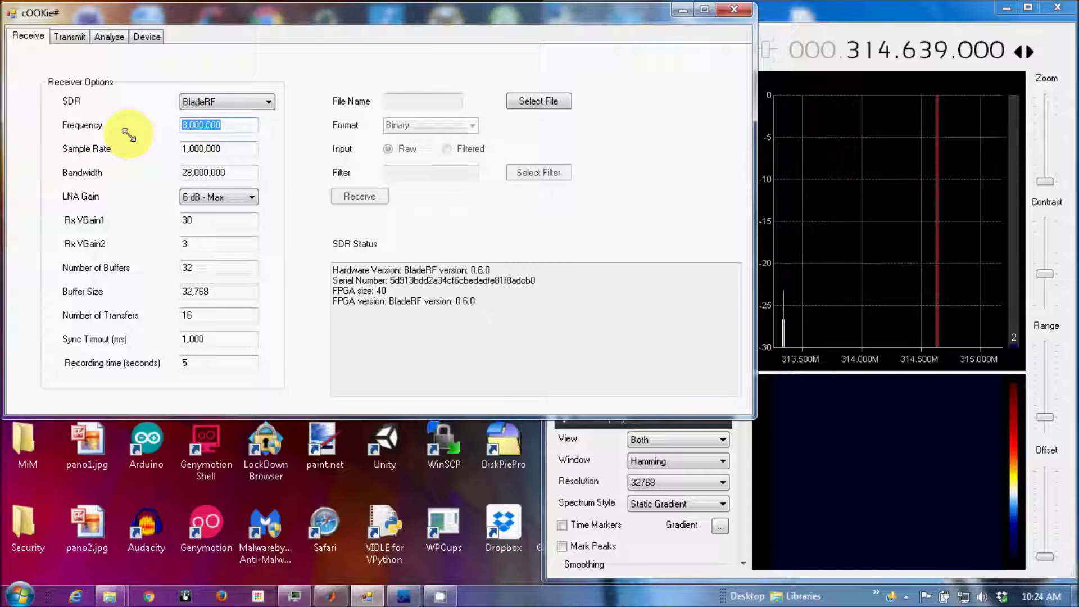
Set the receiver frequency to 315,000,000 Hz.
type("315")
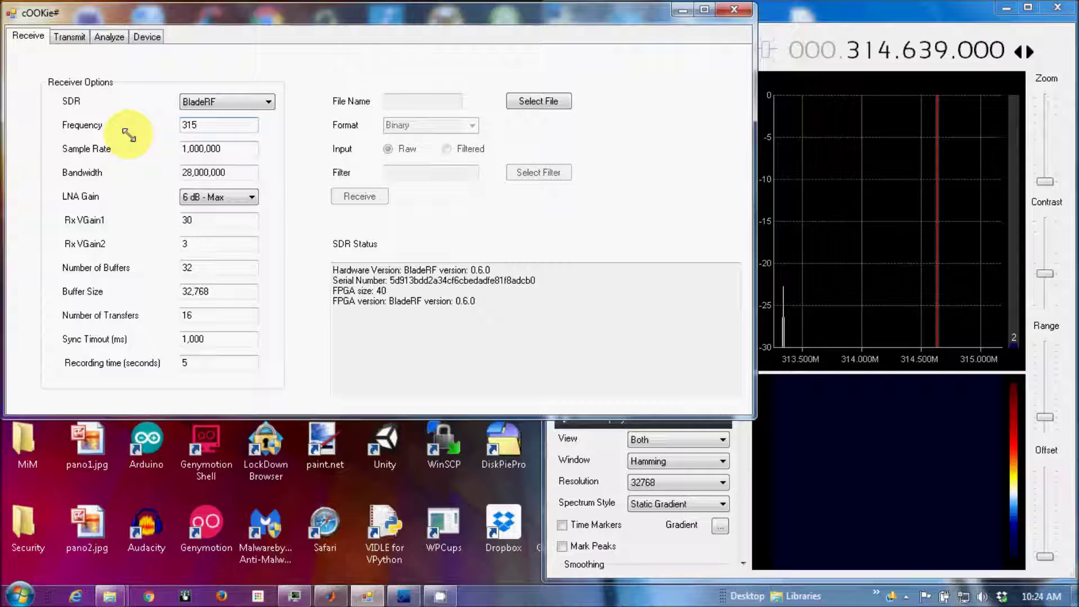
type("e6")
key("Tab")
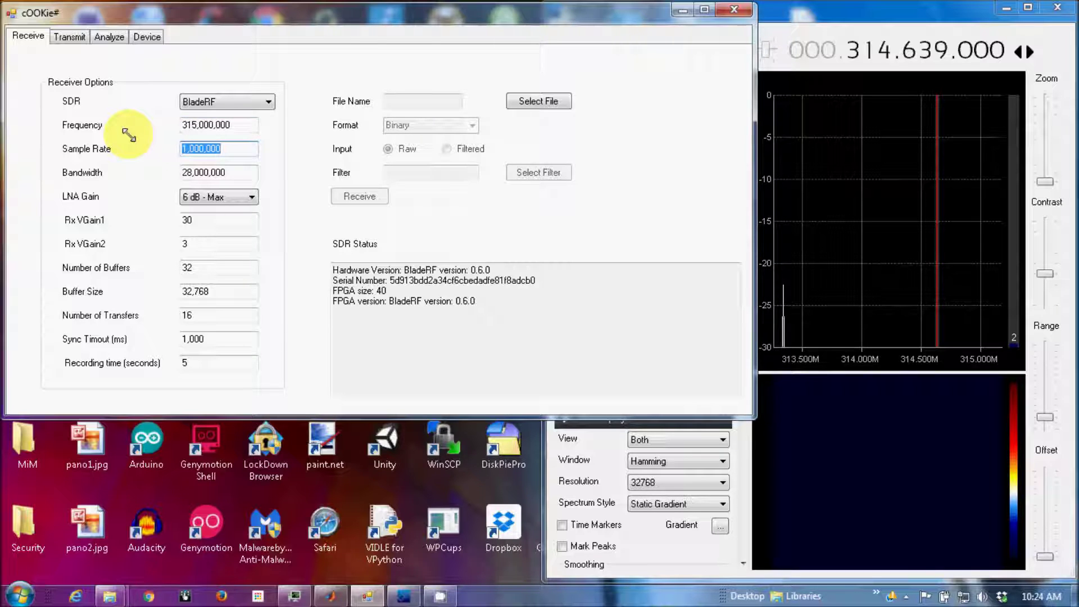
Set the receiver's sample rate to 8,000,000 and its bandwidth to 2,500,000.
type("8e6")
key("Tab")
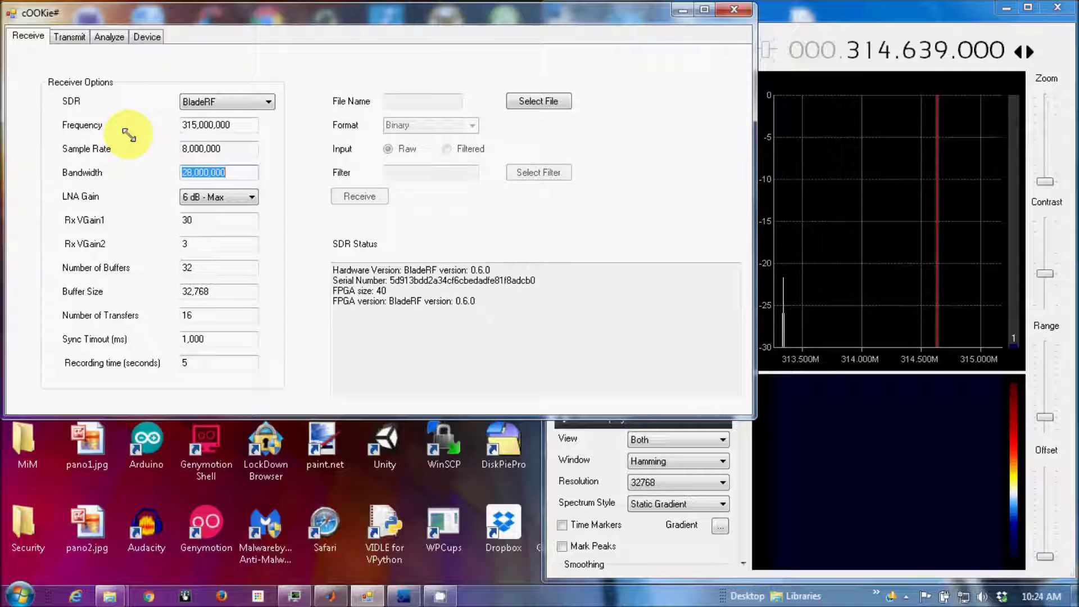
type("2e6")
key("Tab")
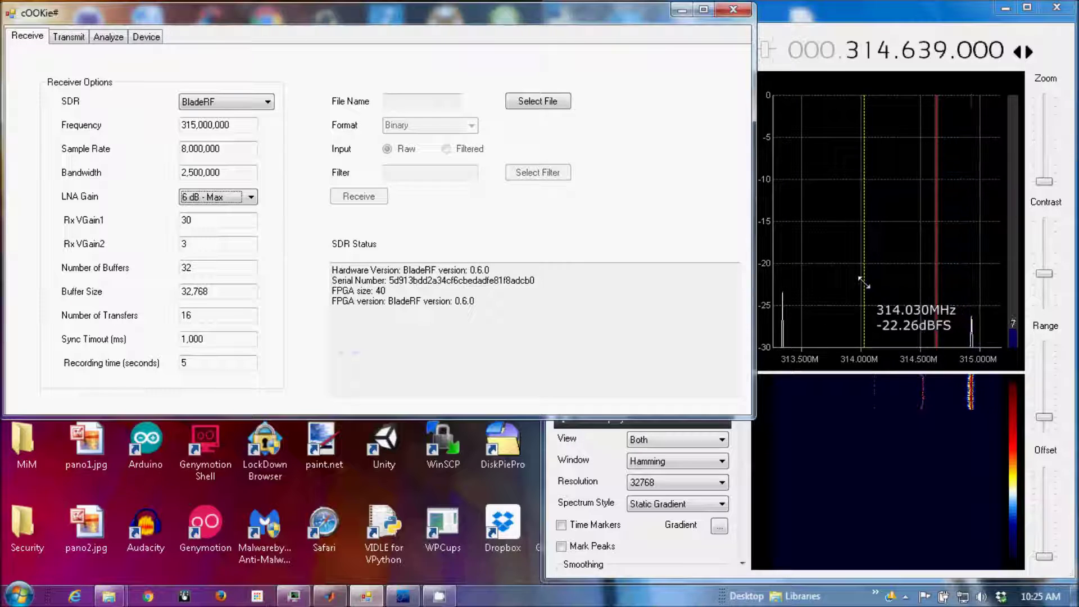
Switch to SDR# and tune the VFO onto the strongest signal in the waterfall, at 314.930 MHz.
left_click(1039, 268)
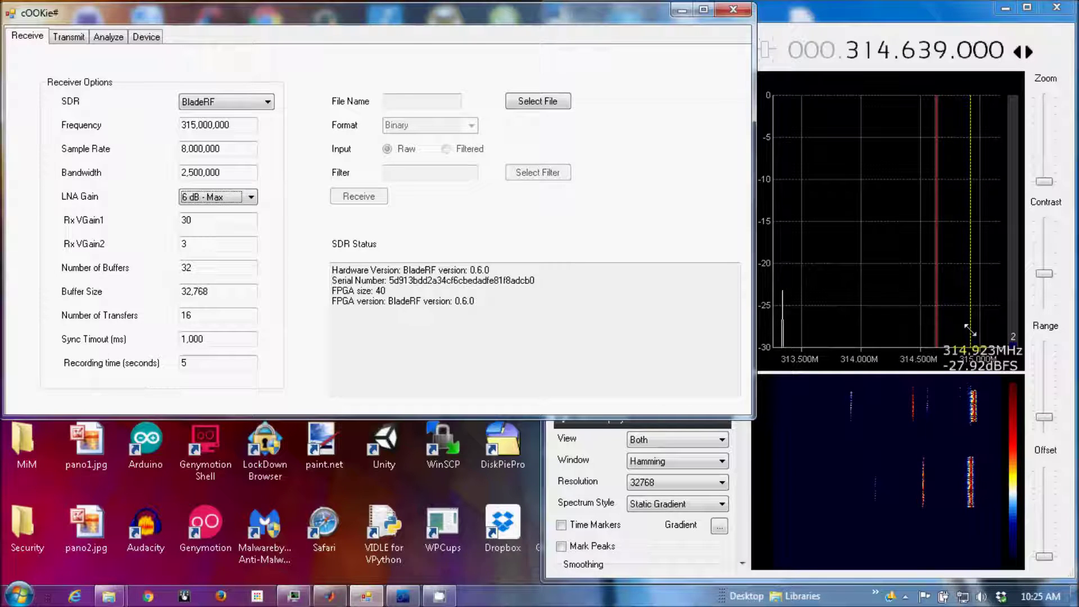
left_click(975, 421)
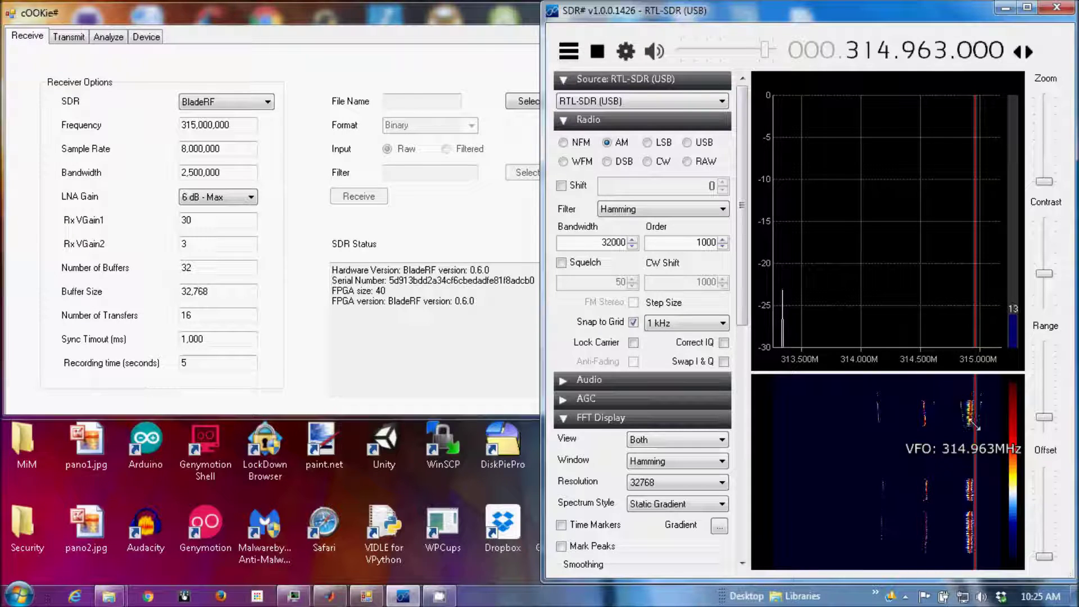
left_click(972, 448)
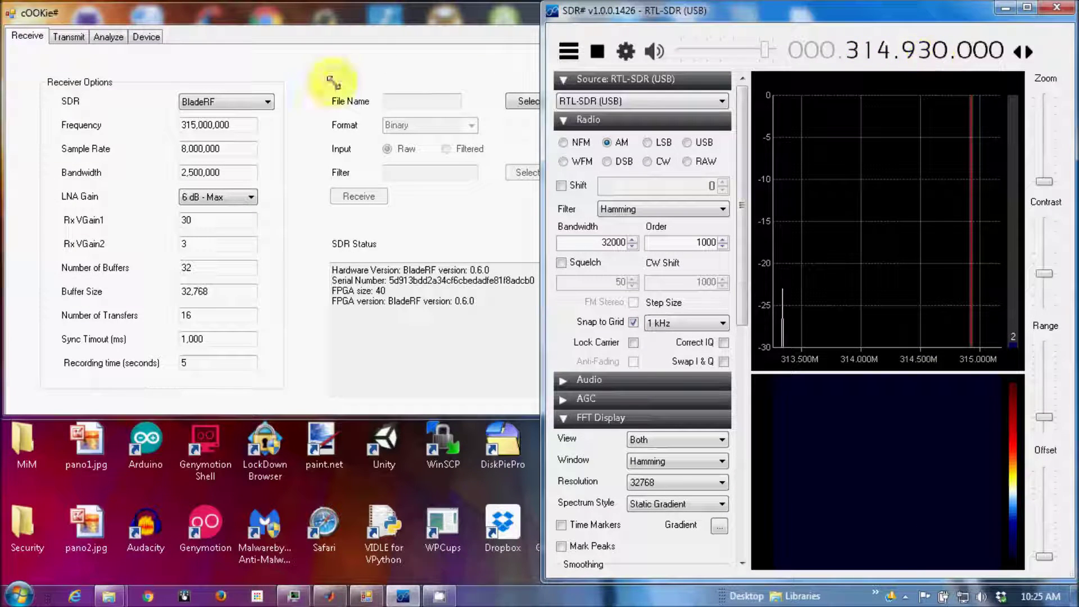
Switch back to cOOKie# and set the receiver frequency to 314.93e6.
left_click(228, 123)
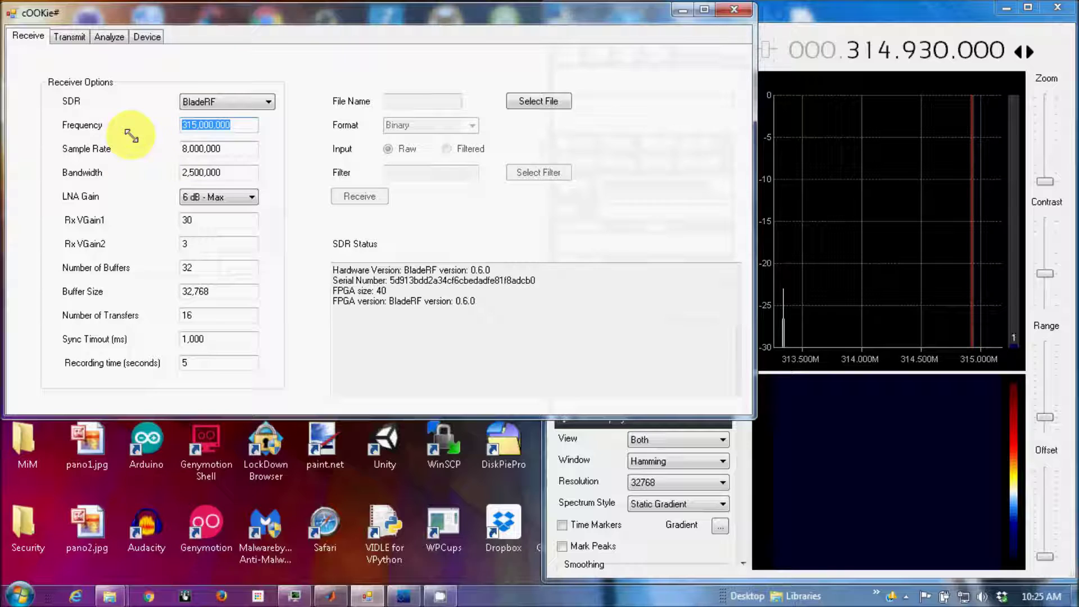
type("314")
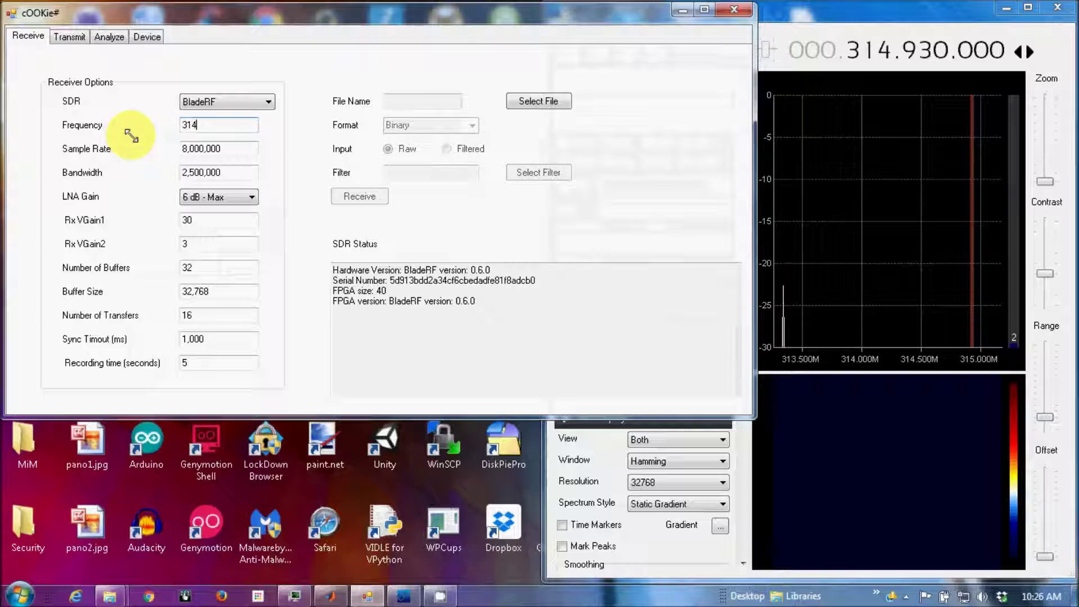
type(".93e6")
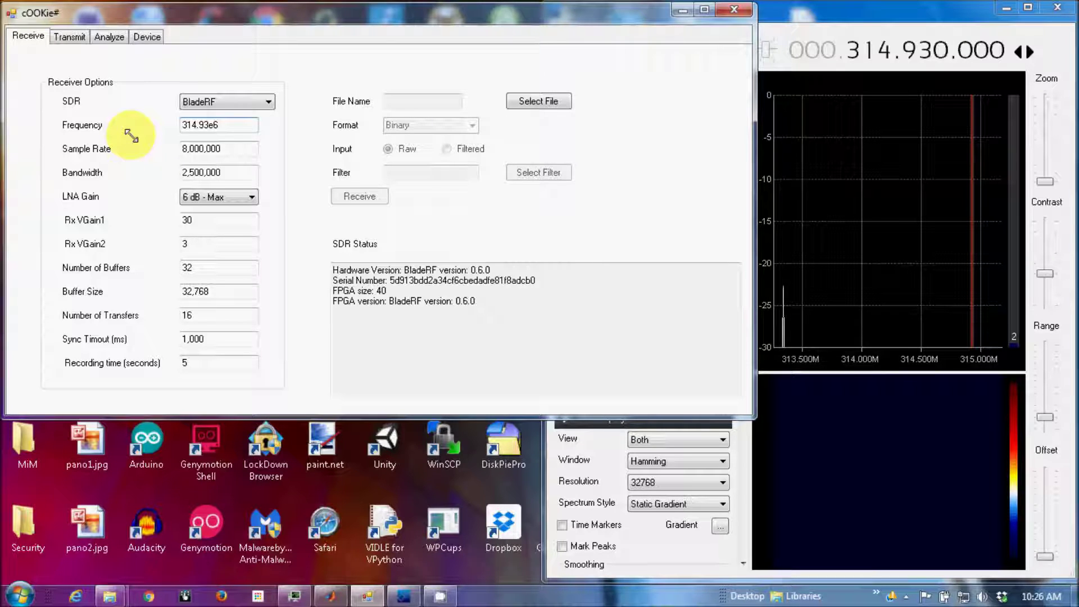
key("Tab")
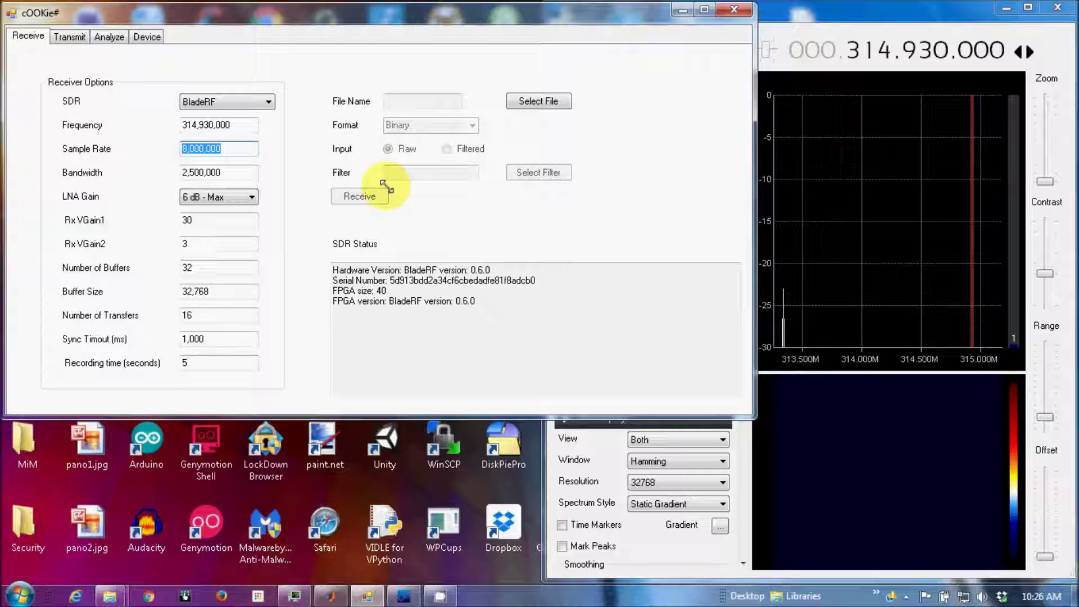
Name the BladeRF output file prestestb in the received folder and record the signal into it.
left_click(530, 100)
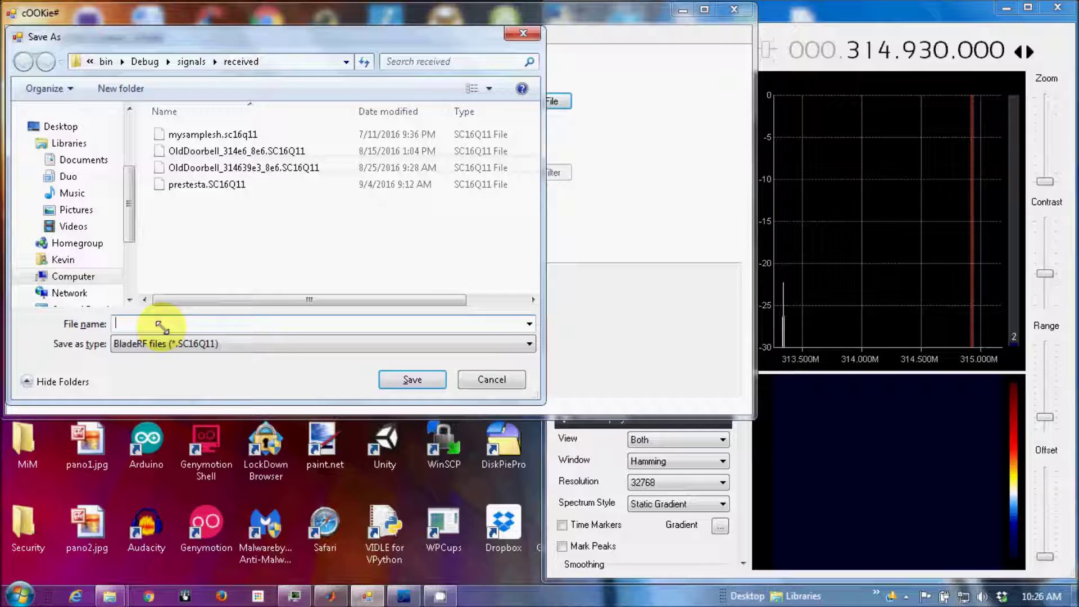
type("pre")
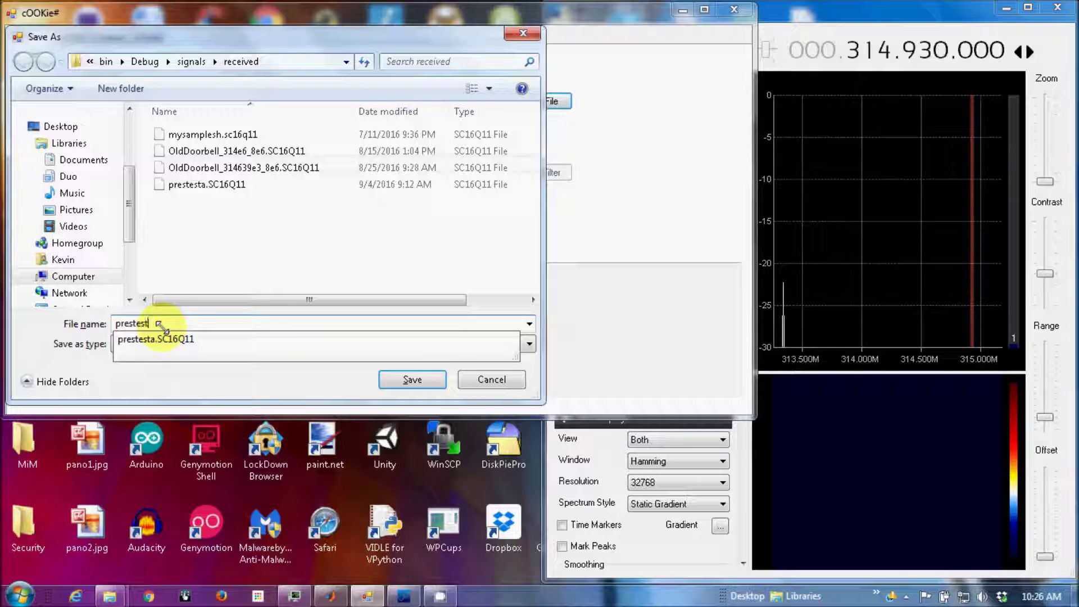
type("stestb")
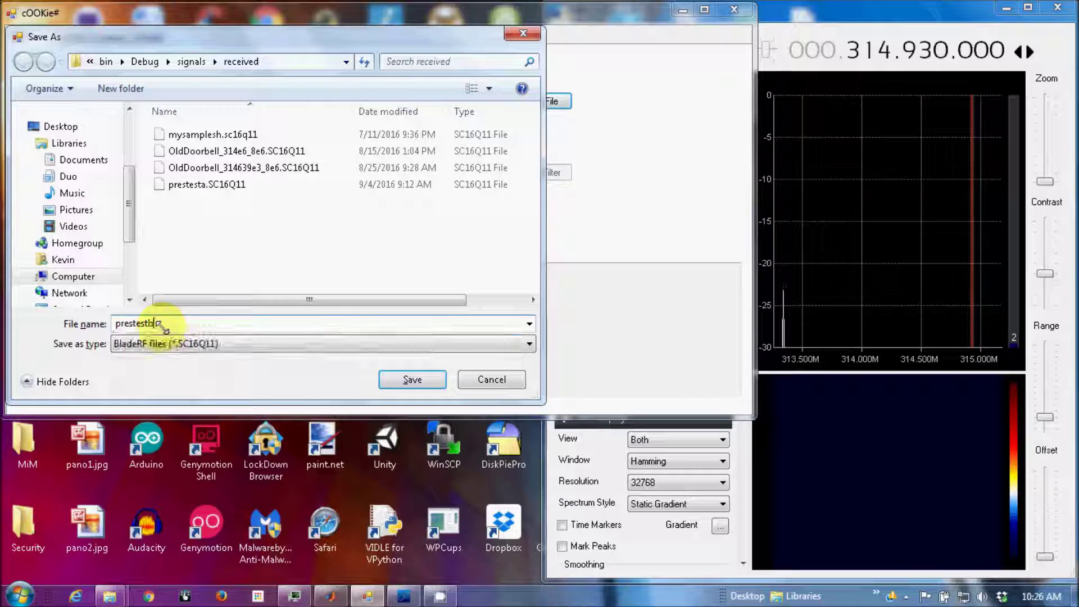
left_click(179, 344)
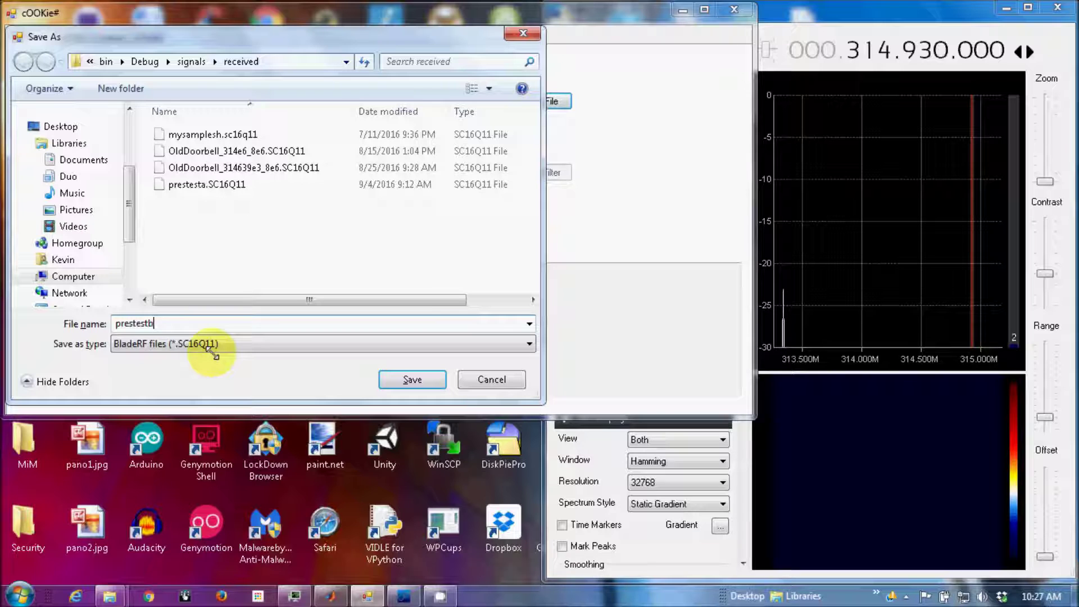
left_click(413, 378)
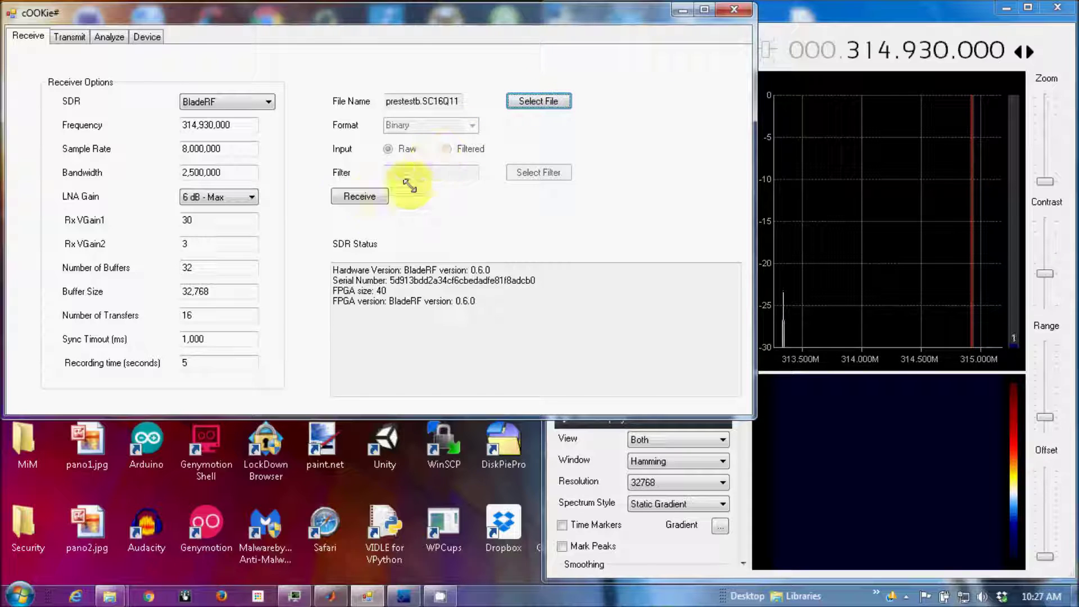
left_click(360, 194)
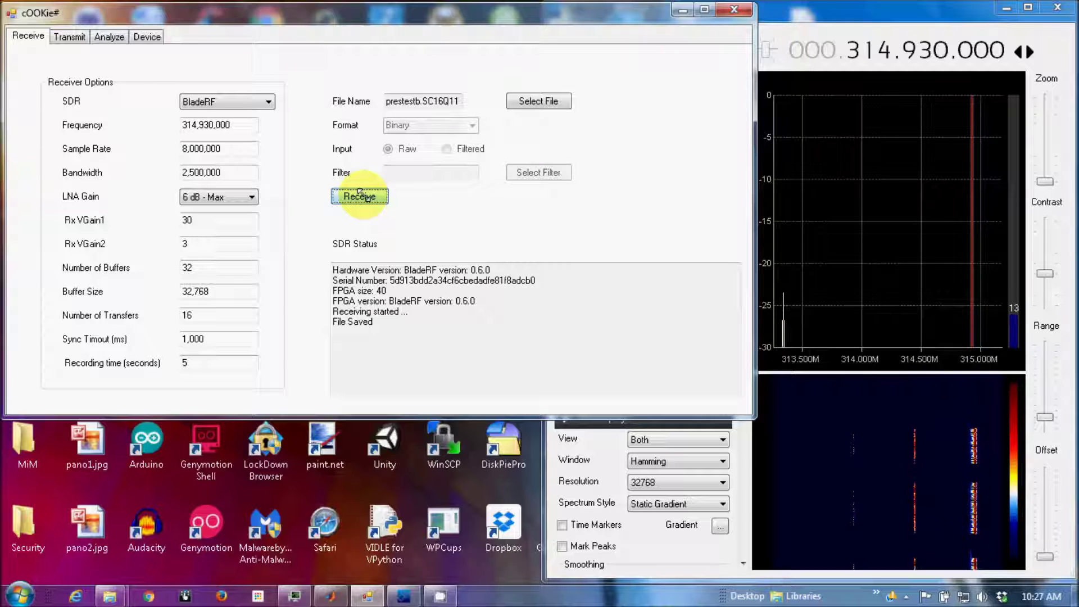
left_click(340, 264)
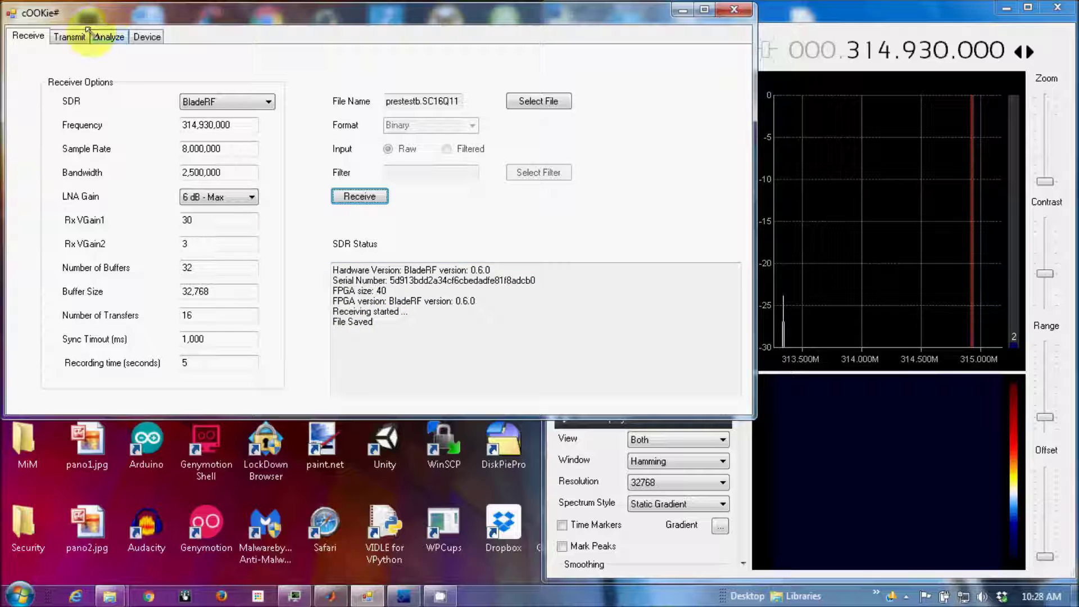
Load prestestb.SC16Q11 as the signal file for analysis.
left_click(108, 36)
left_click(288, 79)
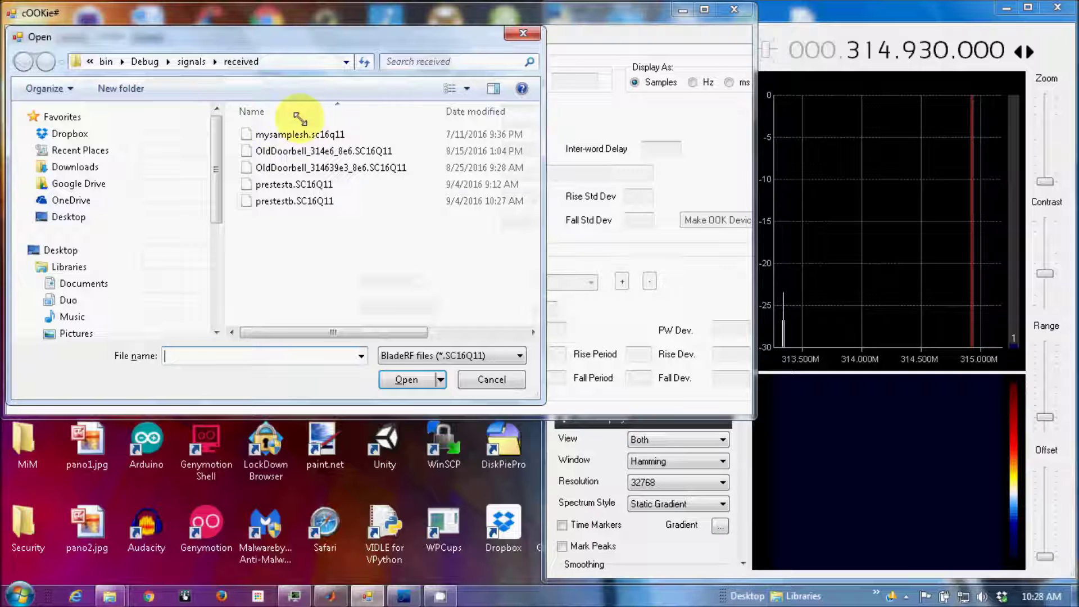
left_click(290, 202)
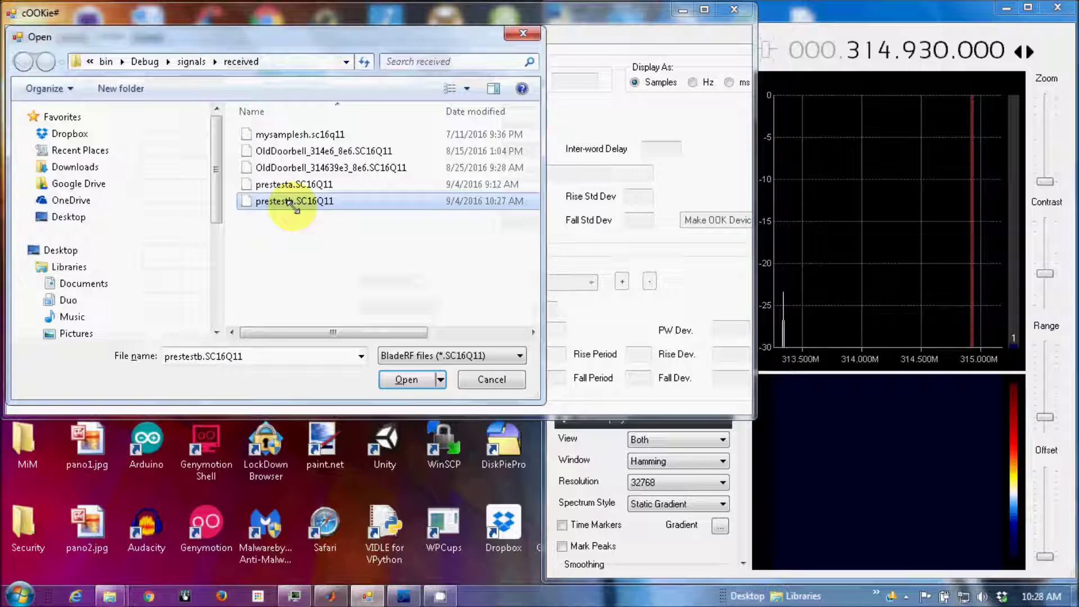
left_click(407, 379)
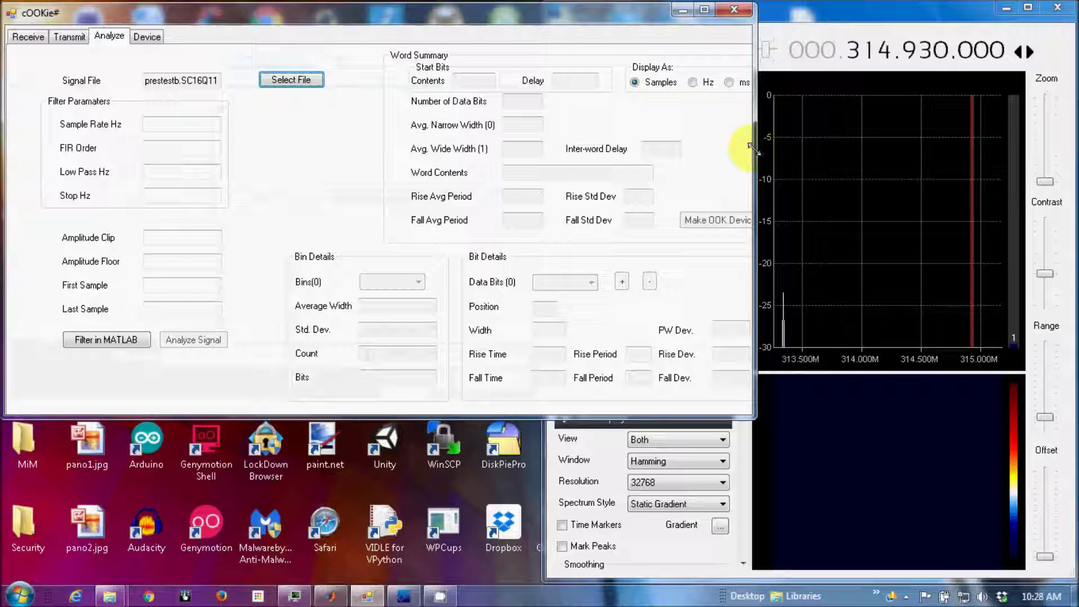
Widen the analysis window, run the MATLAB filtering on the recorded signal and maximize the resulting figure.
left_click_drag(755, 149, 798, 152)
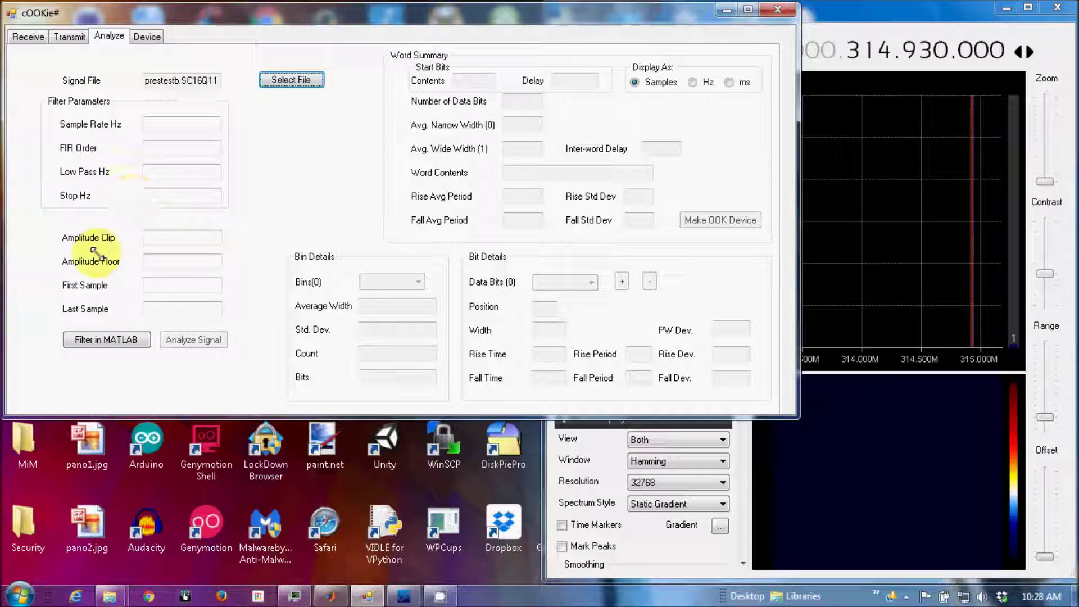
left_click(105, 339)
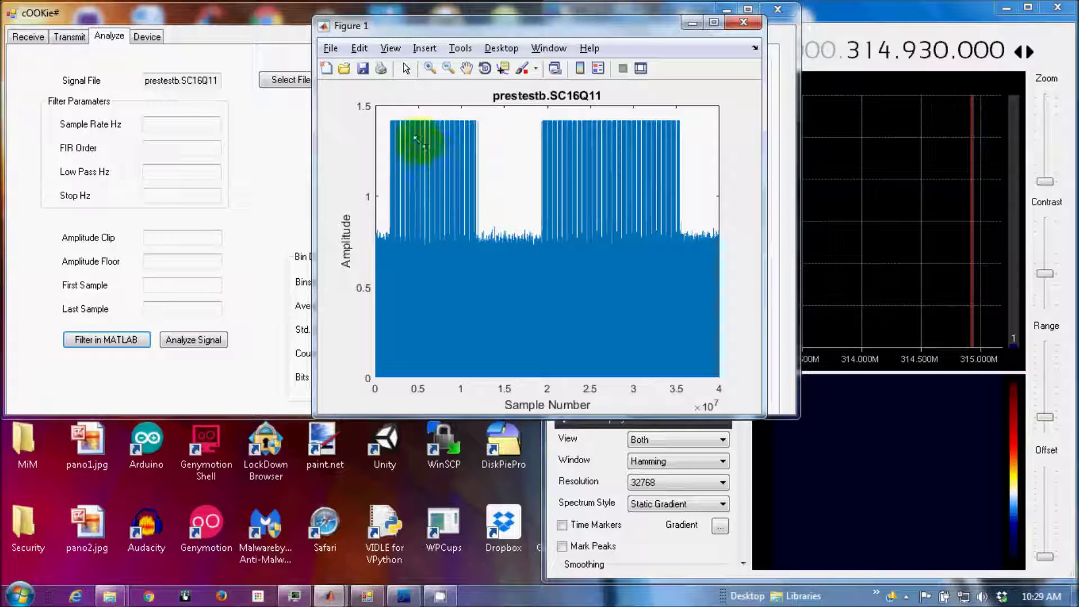
left_click(716, 23)
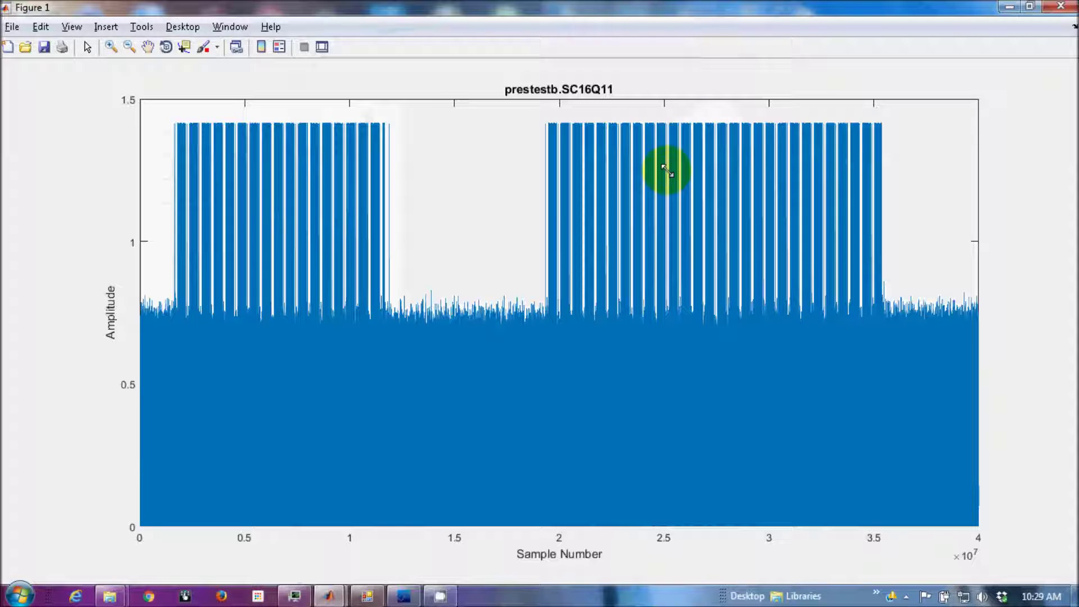
Zoom in on the start of the second burst group in the plot to examine its individual pulses.
left_click(107, 44)
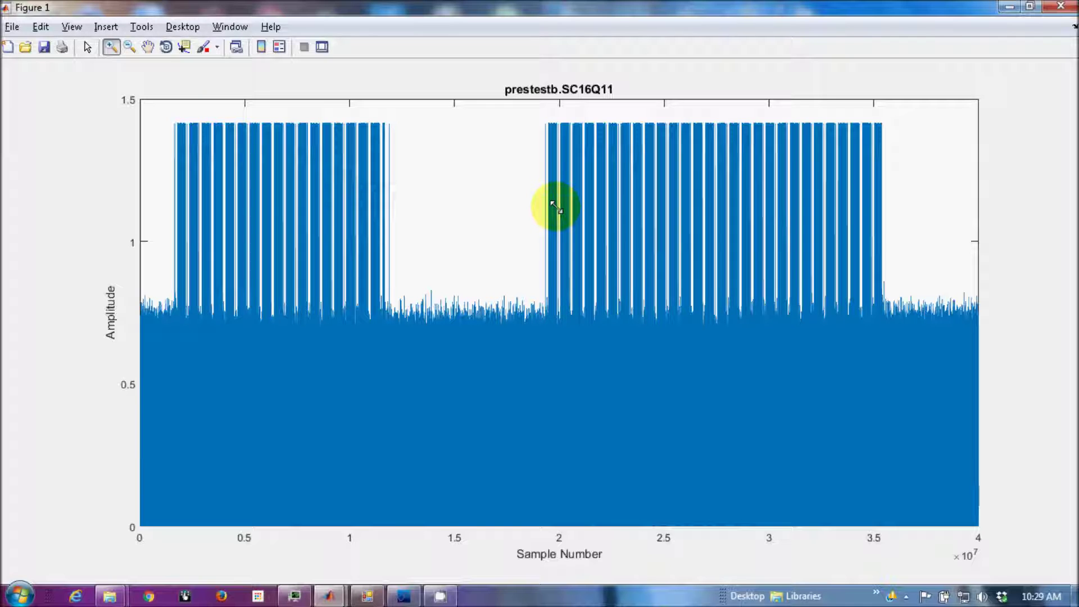
left_click(556, 207)
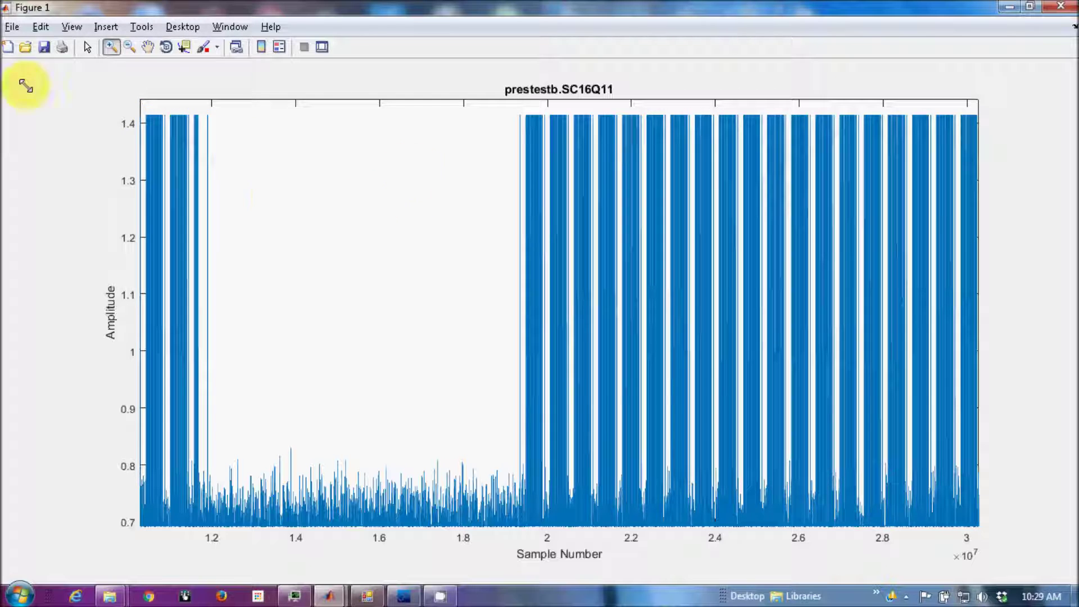
left_click(560, 135)
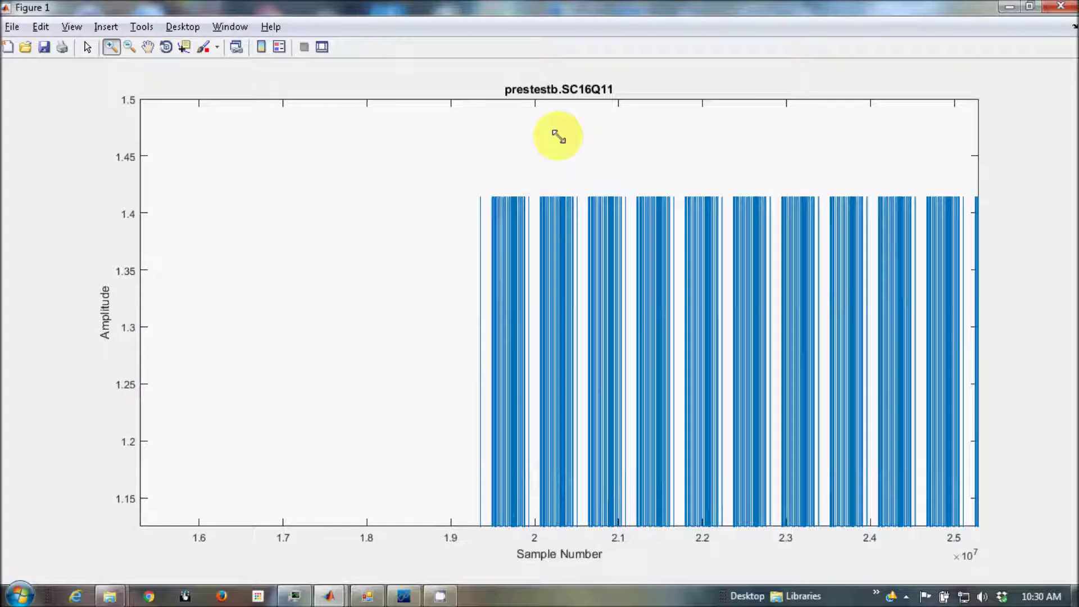
left_click(553, 225)
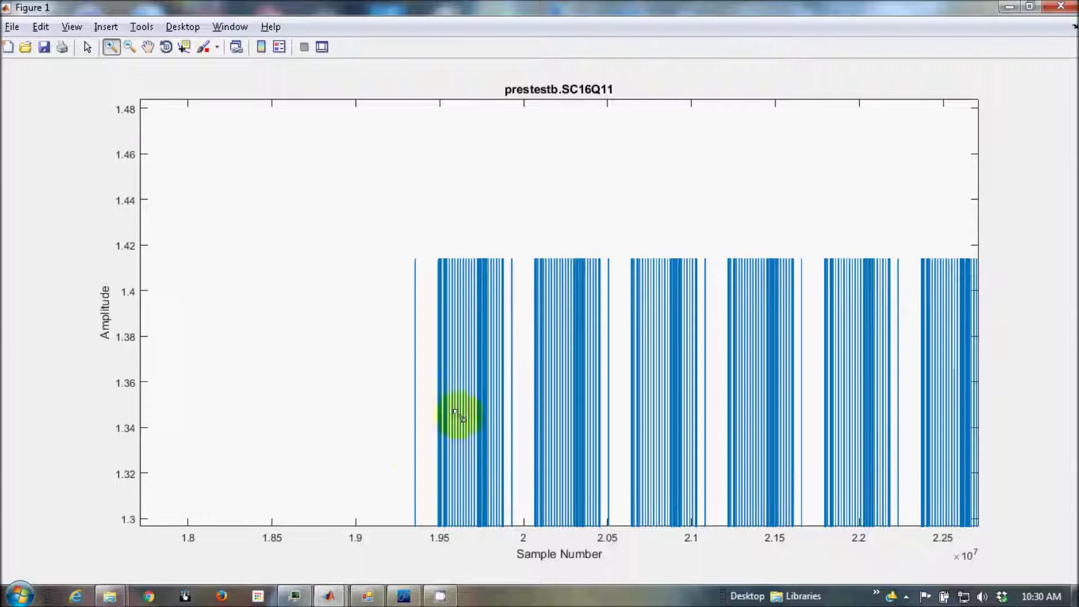
left_click(413, 320)
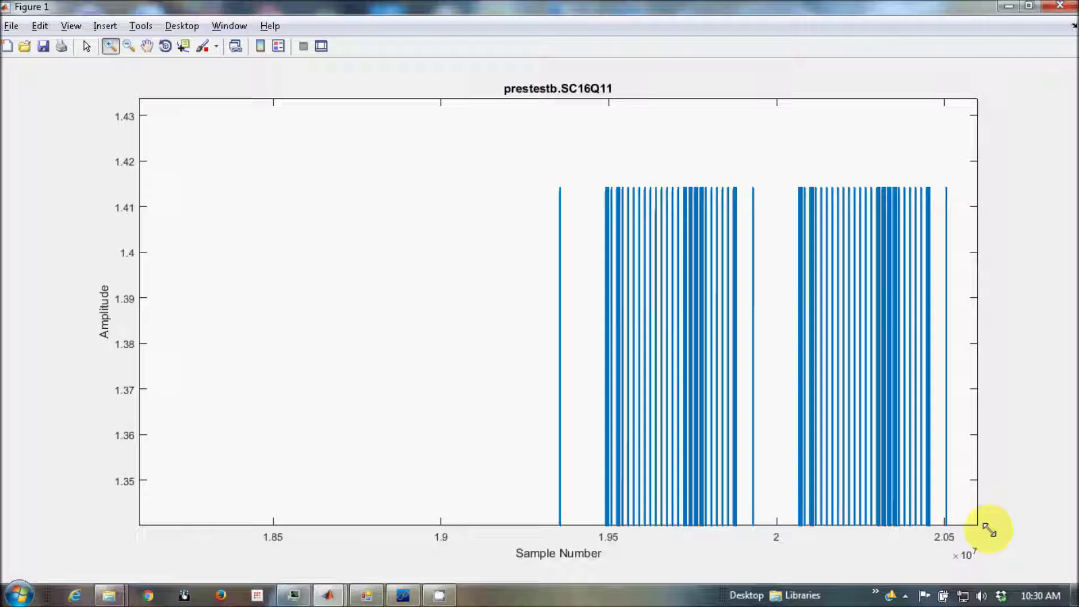
left_click_drag(990, 530, 444, 541)
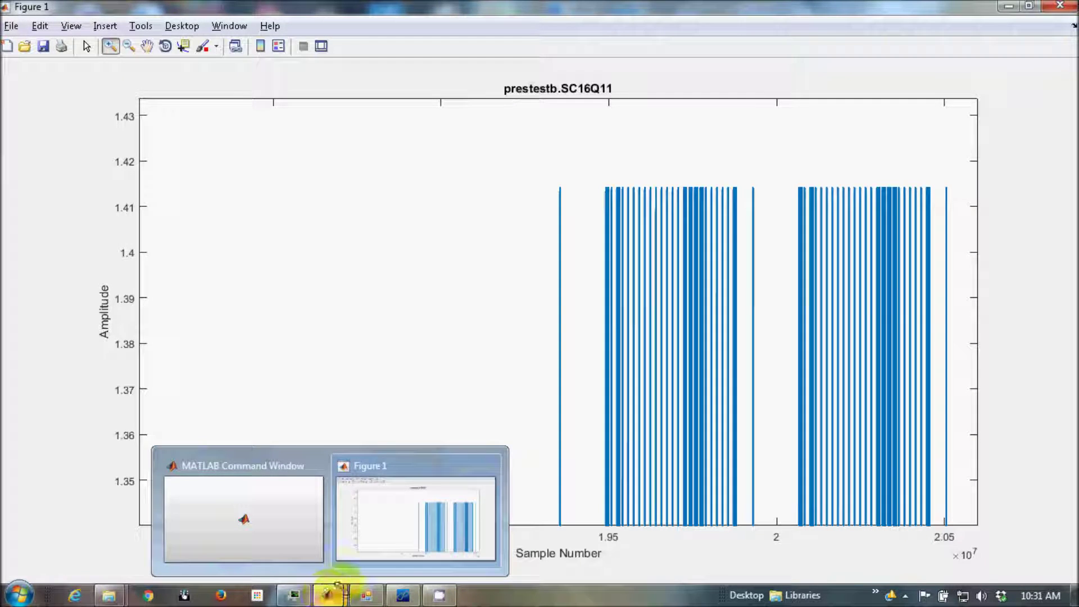
Switch to cOOKie#, limit the analysis to samples 1.9e7 through 2e7 and rerun the MATLAB filtering.
left_click(362, 593)
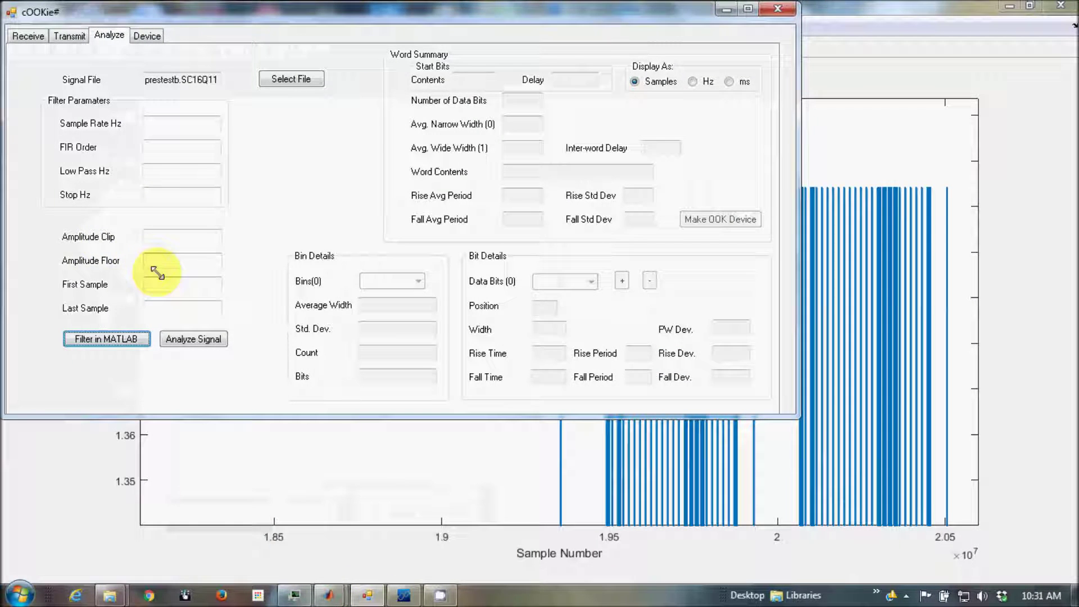
left_click(157, 284)
type("19")
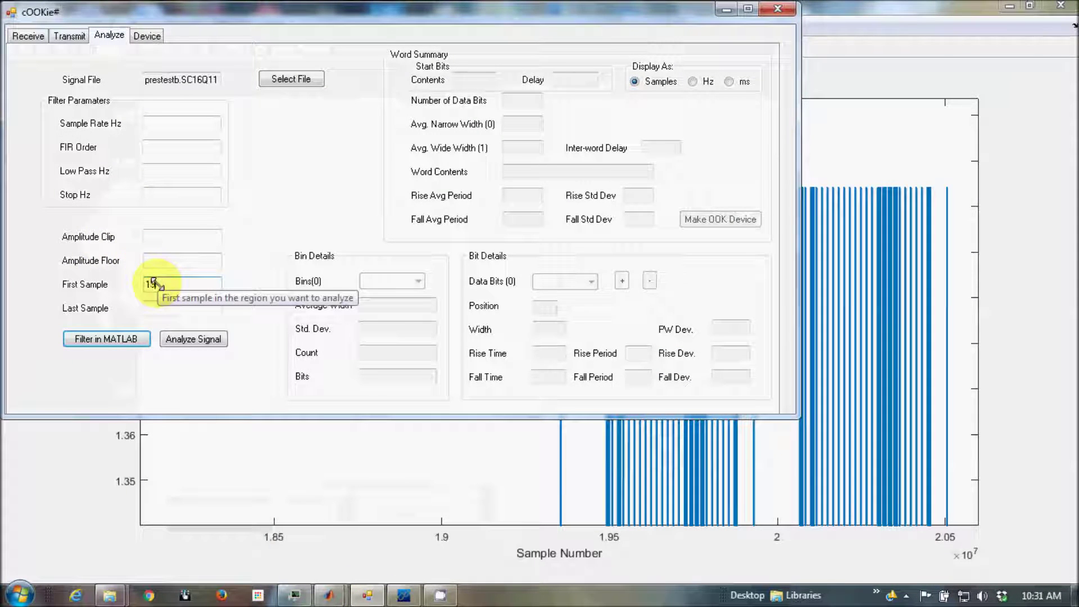
type("e7")
left_click(151, 284)
key("BackSpace")
type(".9")
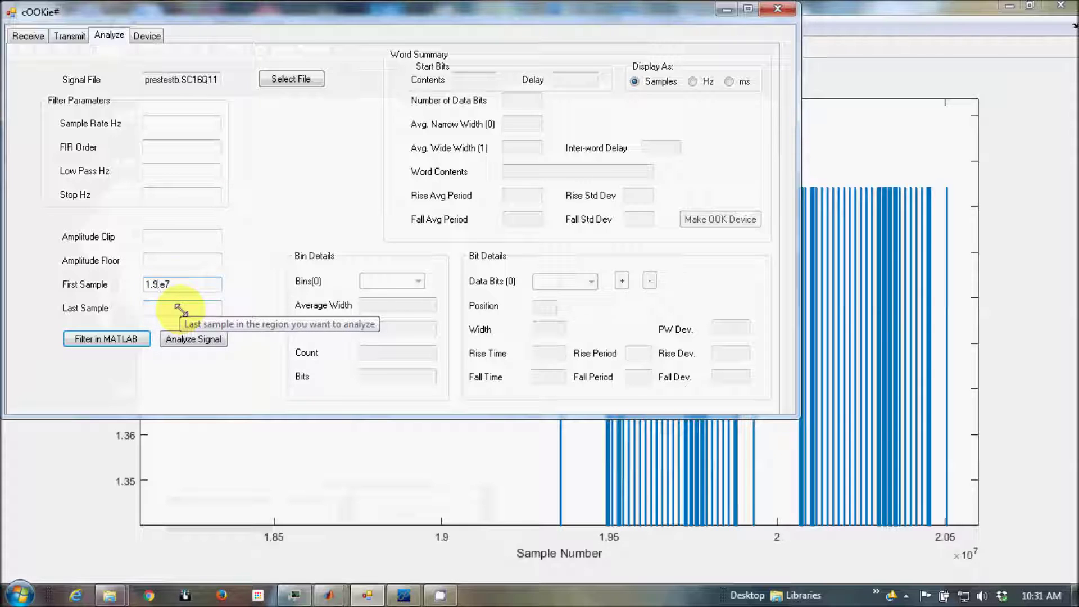
left_click(178, 310)
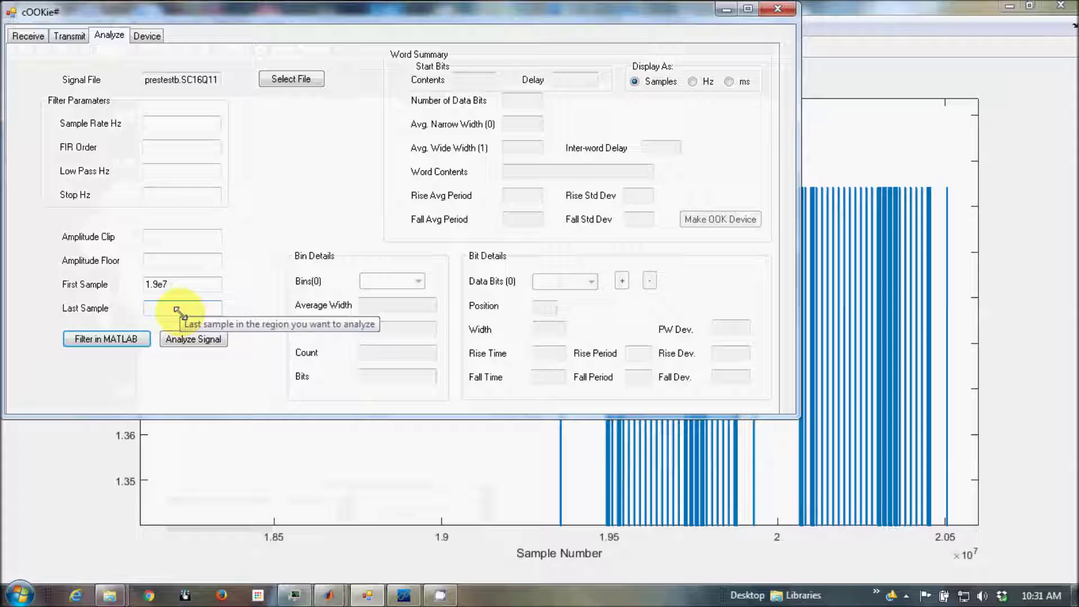
type("2e7")
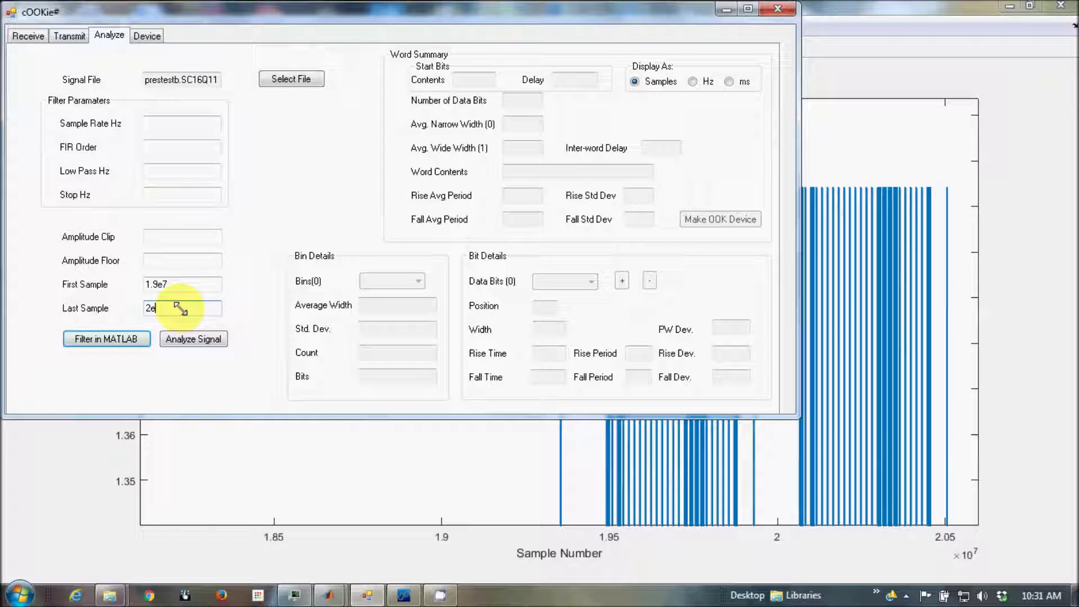
left_click(125, 338)
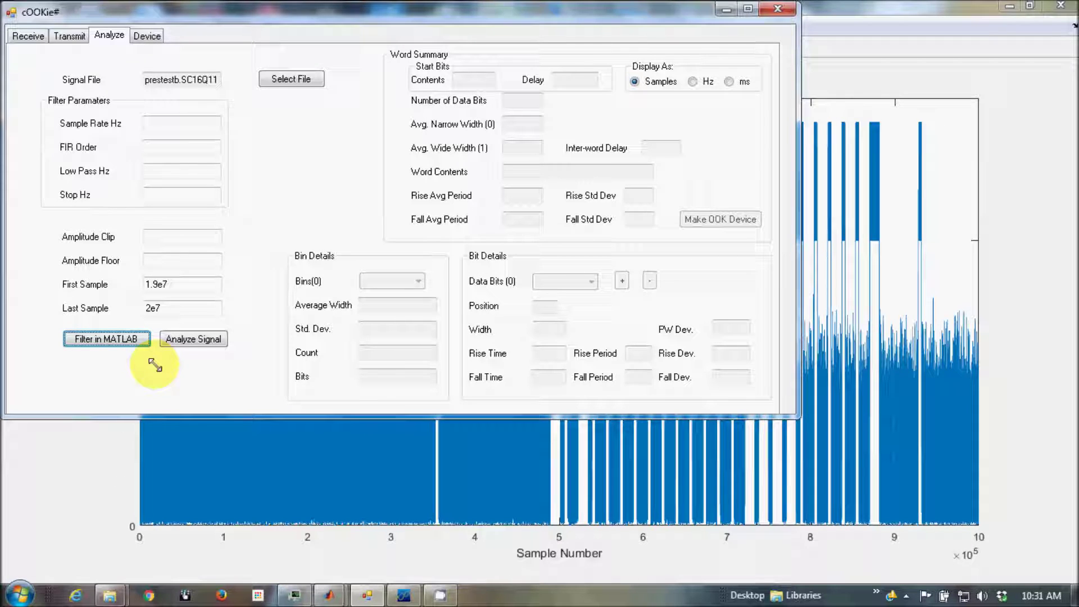
Bring up the MATLAB figure, examine the pulses in the selected sample range up close and restore the full plot range.
left_click(958, 296)
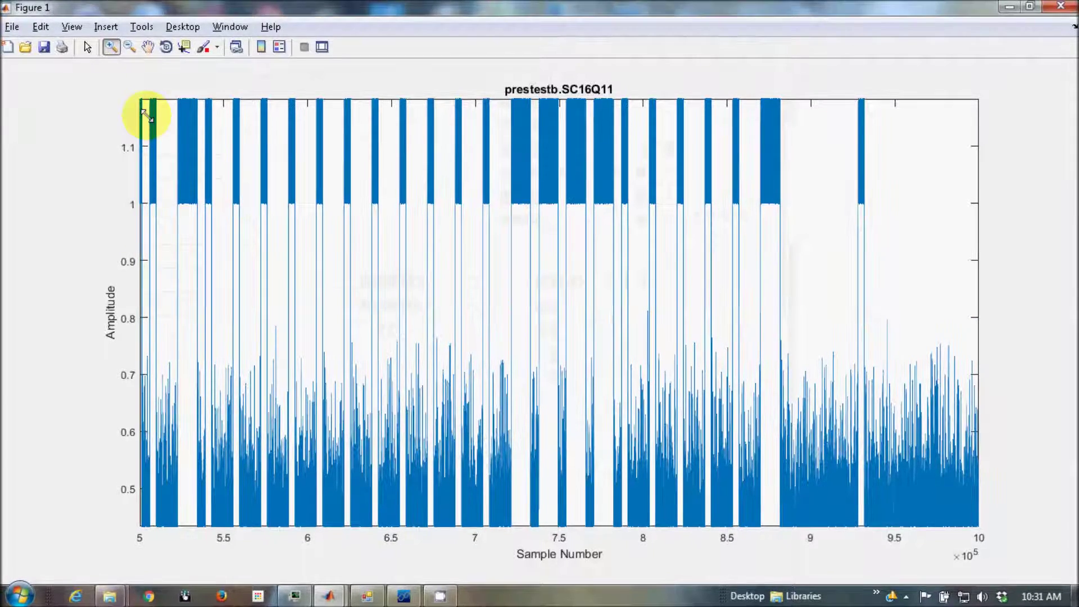
left_click(128, 47)
left_click(223, 291)
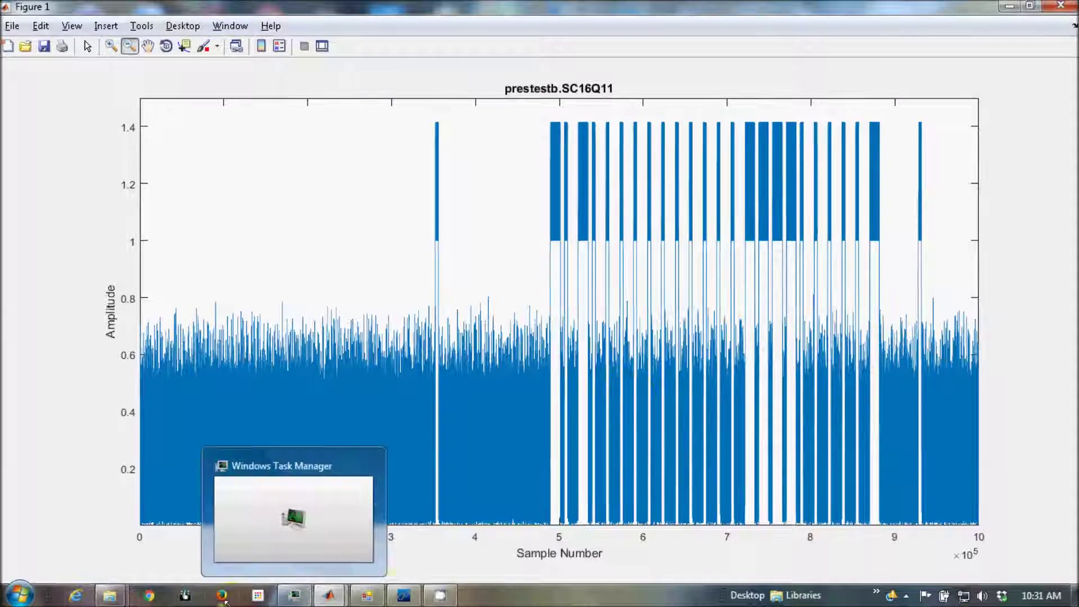
mouse_move(425, 594)
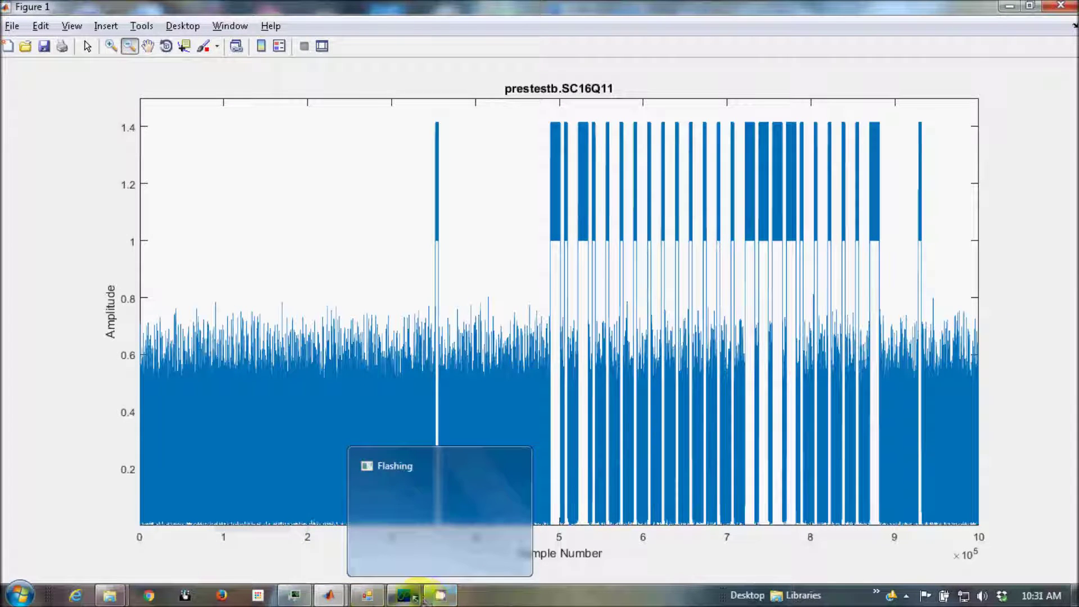
In cOOKie#, filter the signal with sample rate 8e6 Hz, FIR order 128, low pass 100e3 Hz and stop 200e3 Hz, and maximize the resulting figure.
left_click(367, 595)
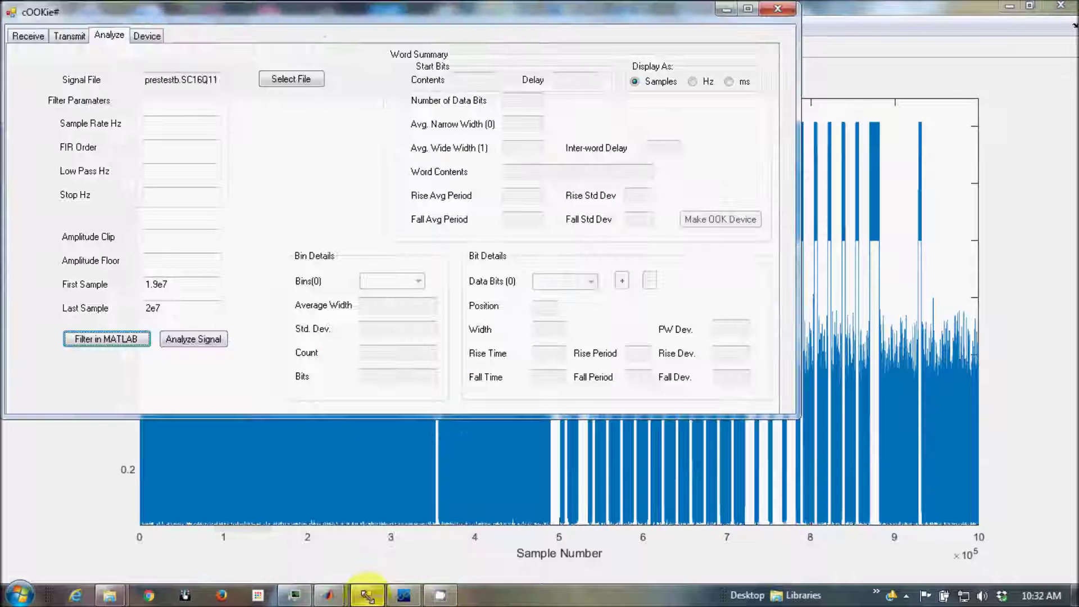
left_click(197, 124)
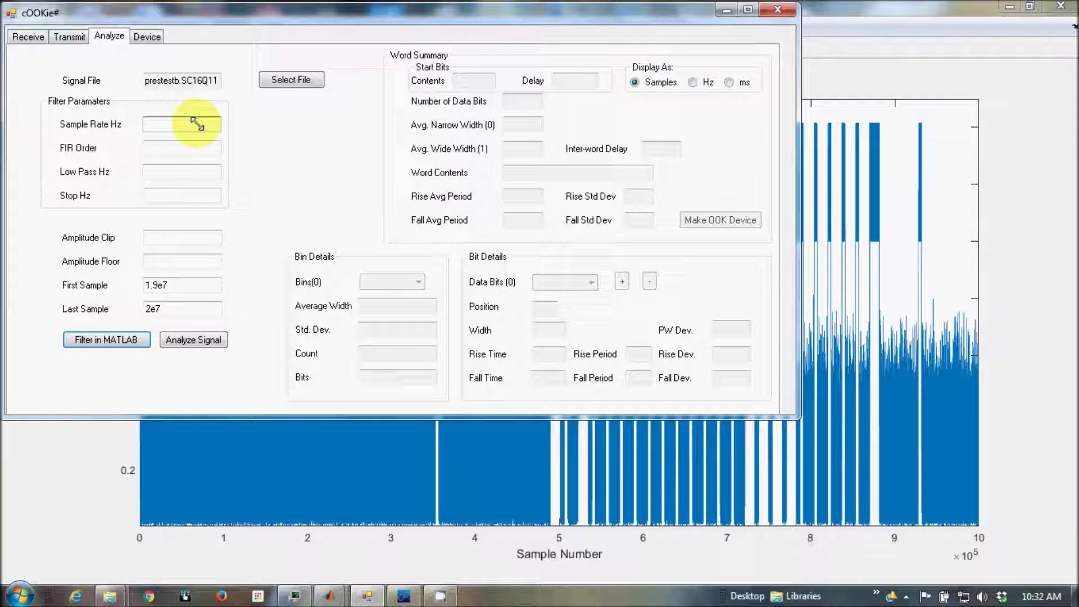
type("8e6")
key("Tab")
key("Tab")
key("Tab")
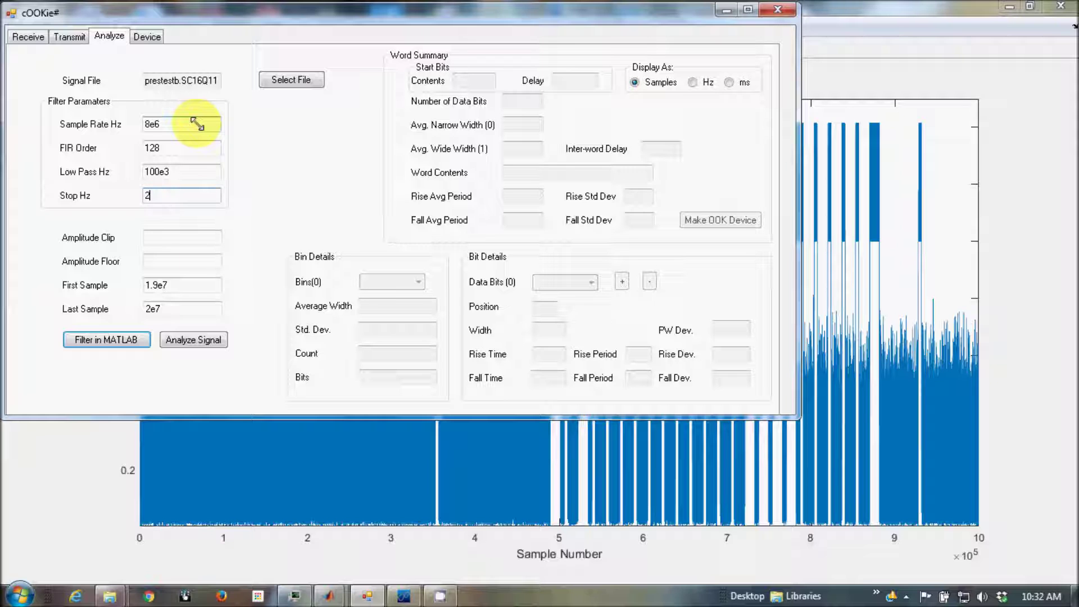
type("200e3")
left_click(115, 339)
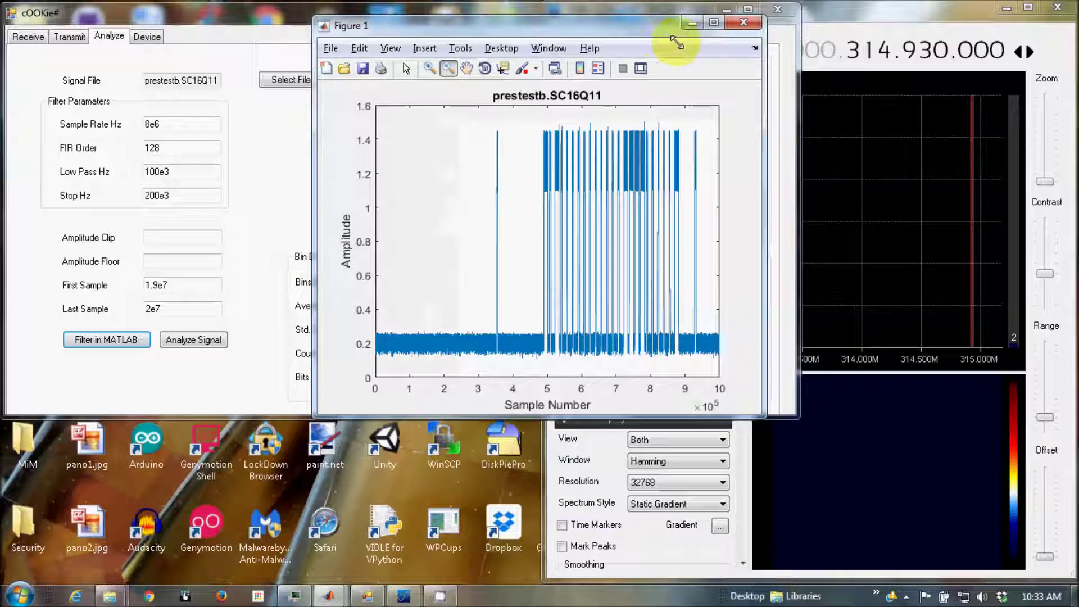
double_click(714, 23)
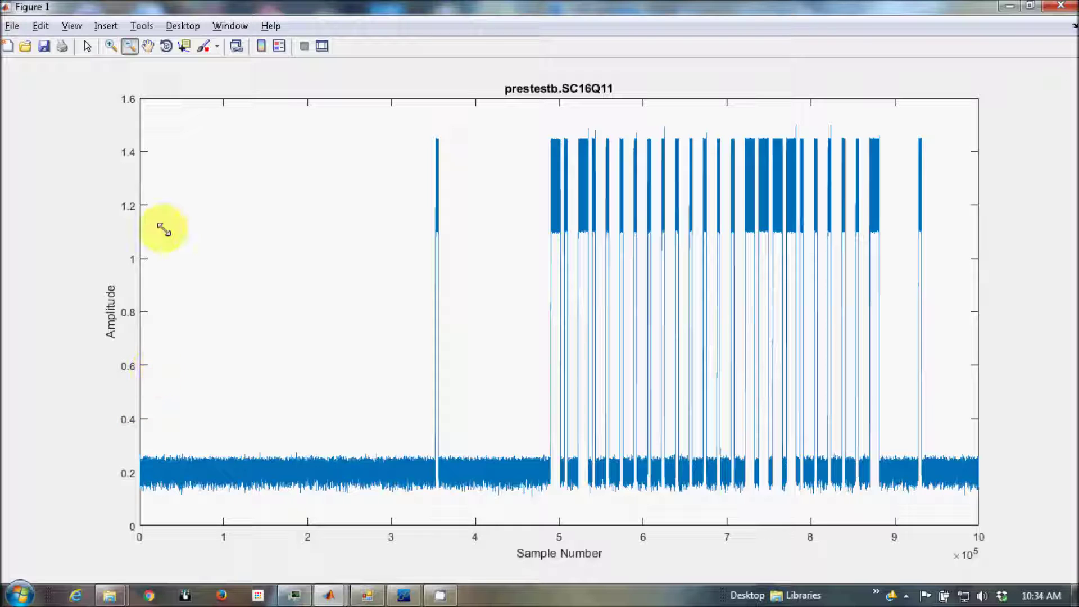
In cOOKie#, set the amplitude clip to 1 and the amplitude floor to .4, and rerun the MATLAB filtering.
left_click(363, 593)
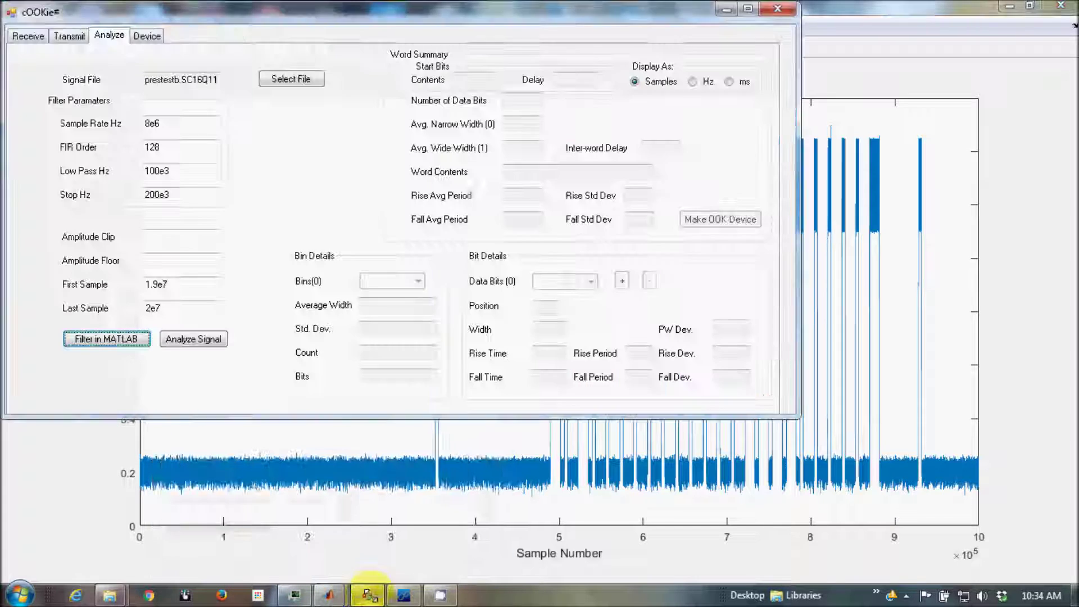
left_click(184, 238)
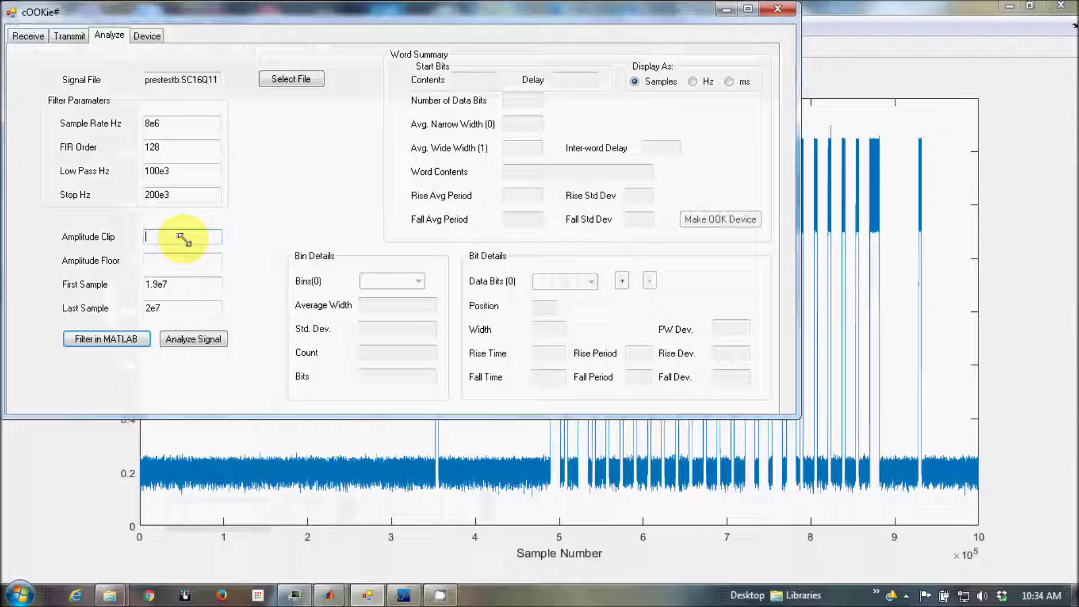
key("Tab")
type(".4")
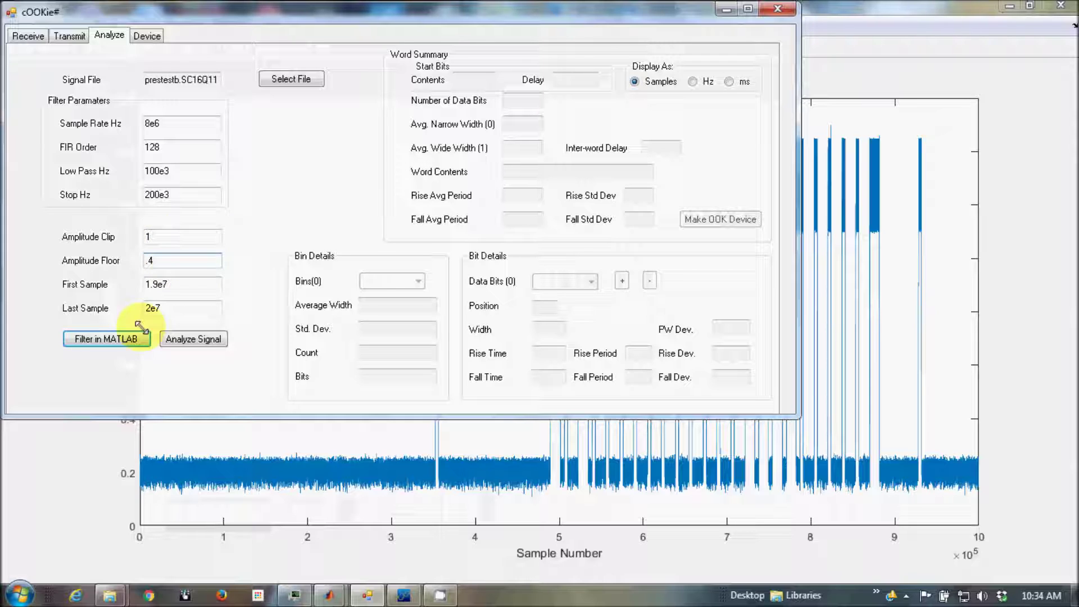
left_click(123, 336)
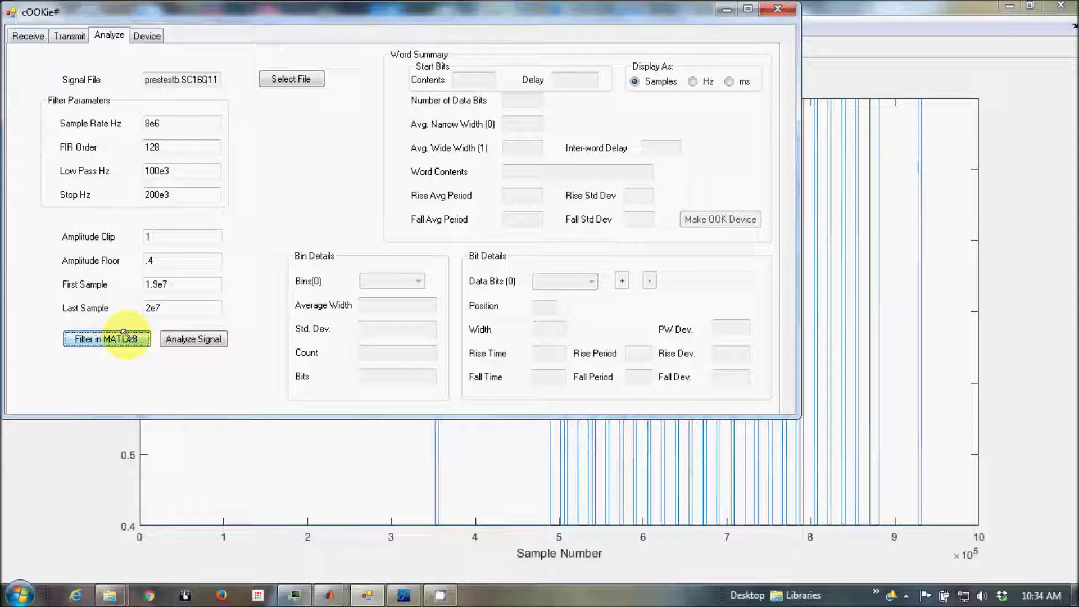
Bring up the MATLAB figure and zoom in on the squared-off pulses to examine their widths.
left_click(1032, 307)
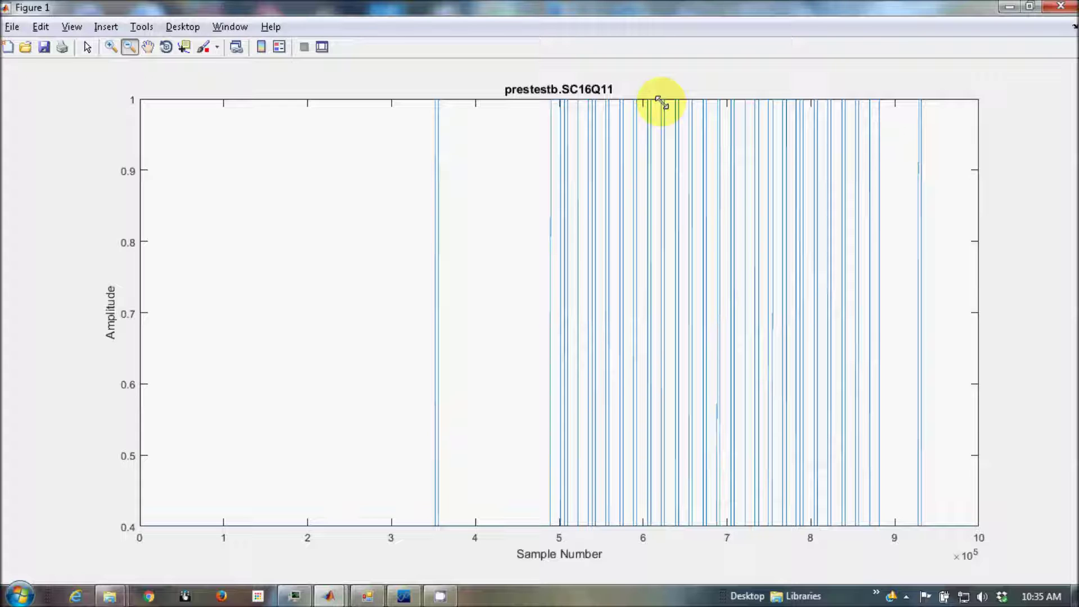
left_click(112, 47)
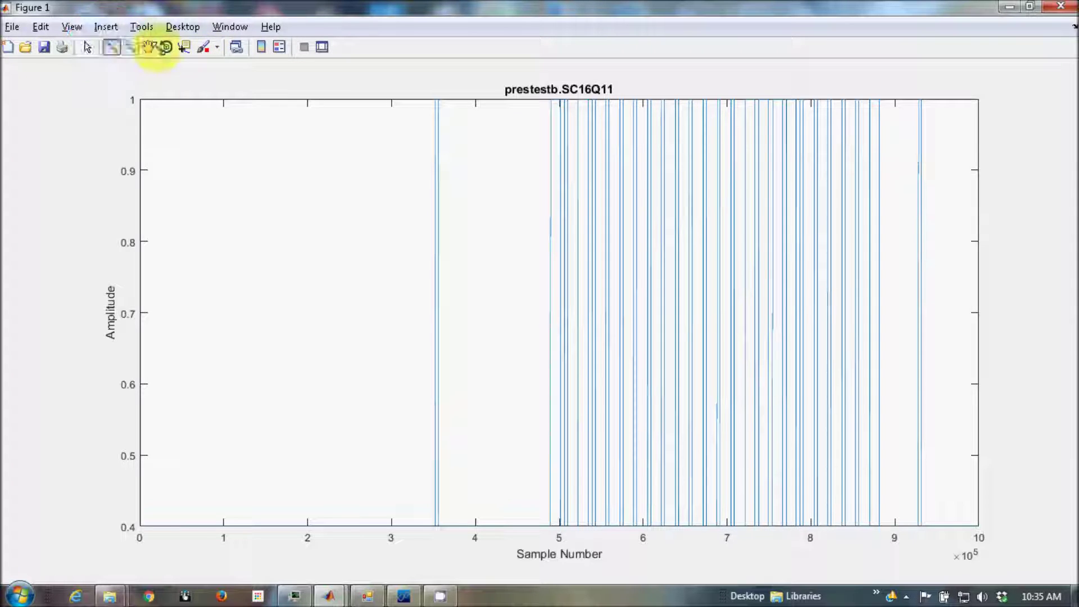
left_click(615, 100)
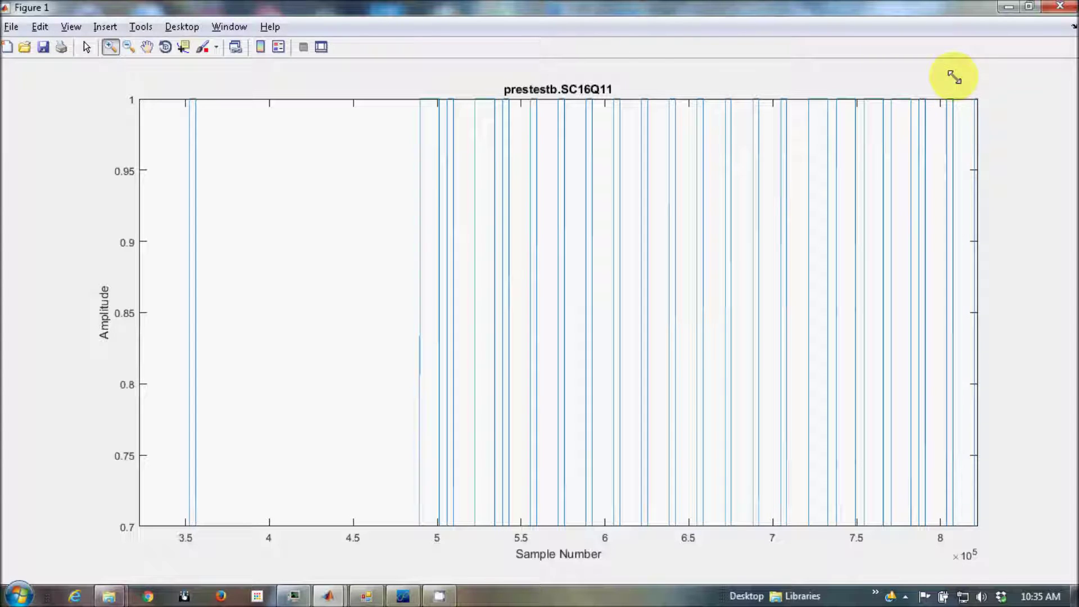
In cOOKie#, analyze the filtered signal and move the window so the tops of the plotted pulses stay visible.
left_click(366, 596)
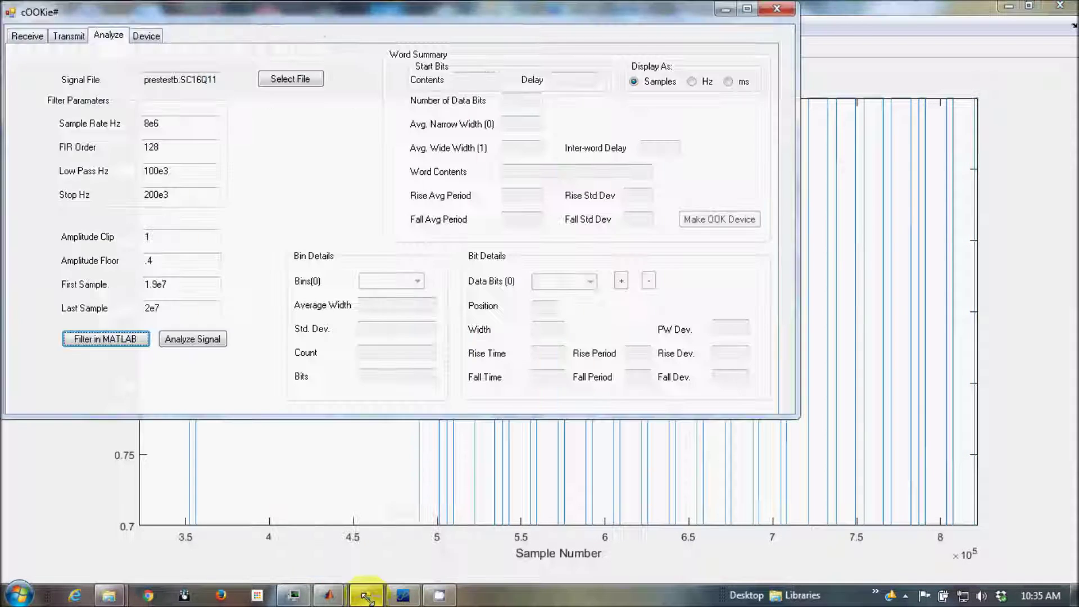
left_click(202, 338)
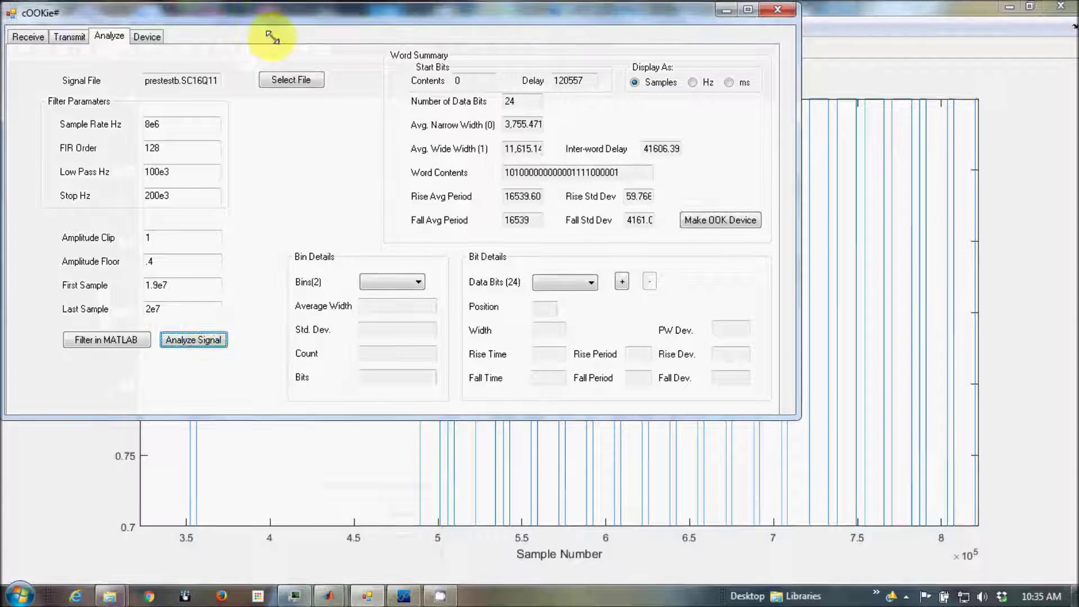
left_click(371, 23)
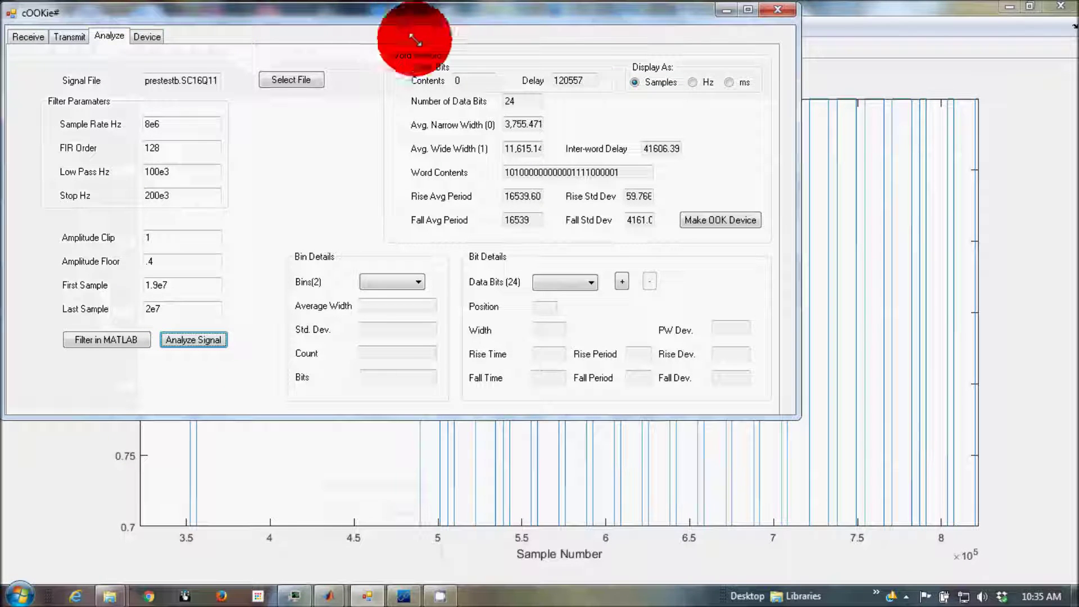
left_click_drag(394, 11, 616, 174)
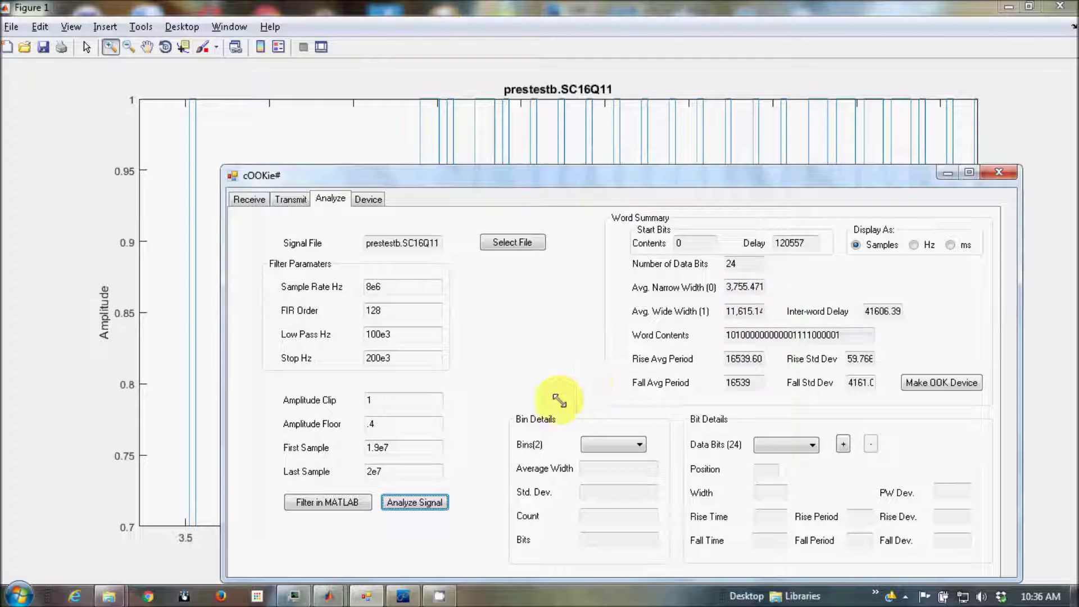
Examine the bin details of the 3746 pulse-width bin and the 11637 bin, including deviation, count and bits.
left_click(638, 444)
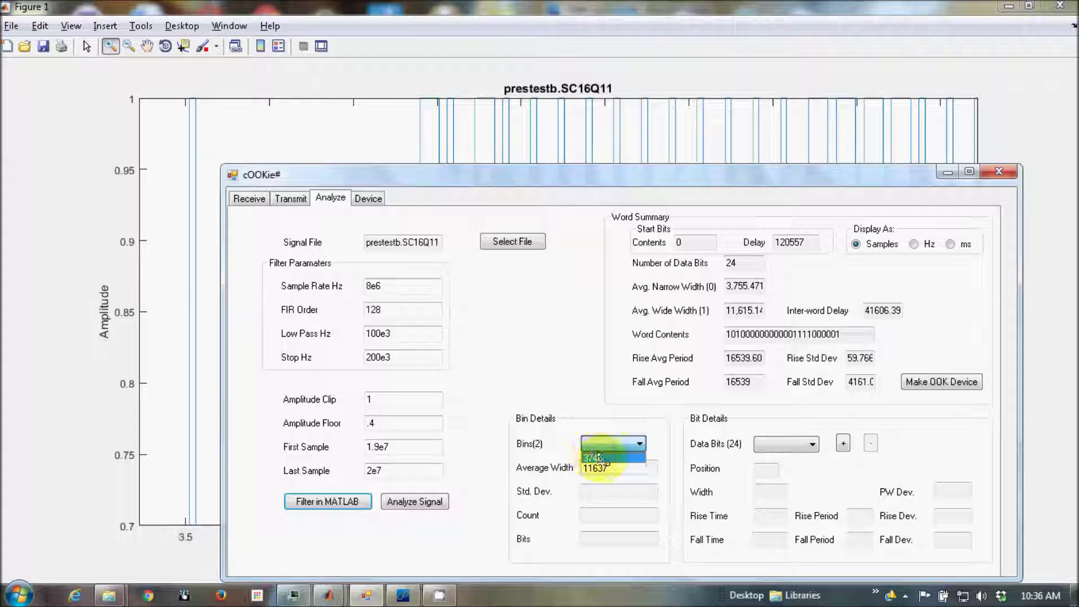
left_click(595, 457)
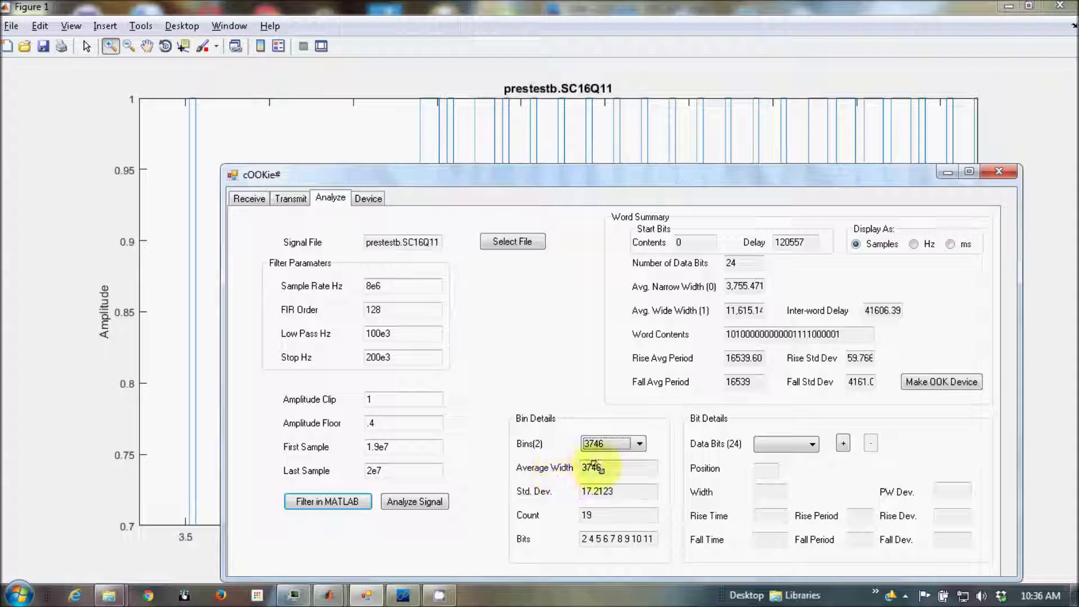
left_click_drag(579, 493, 620, 494)
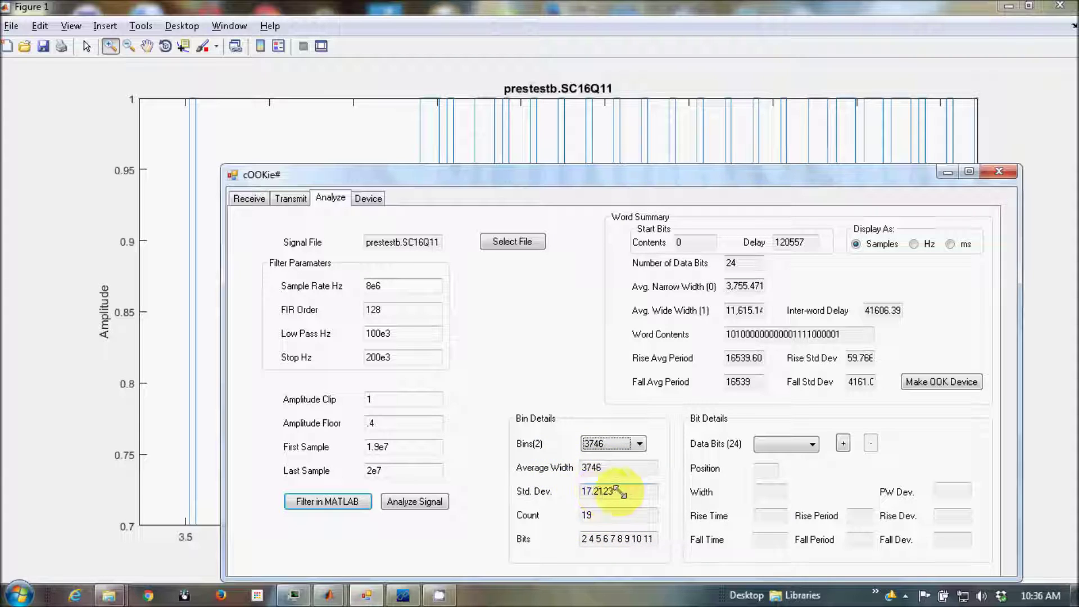
left_click(590, 516)
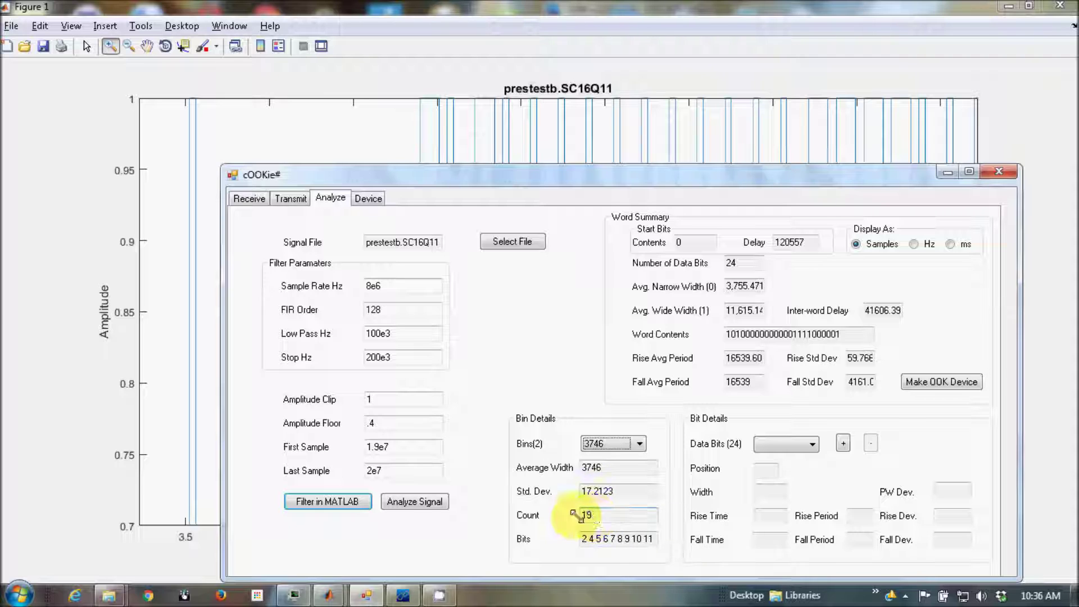
left_click(618, 444)
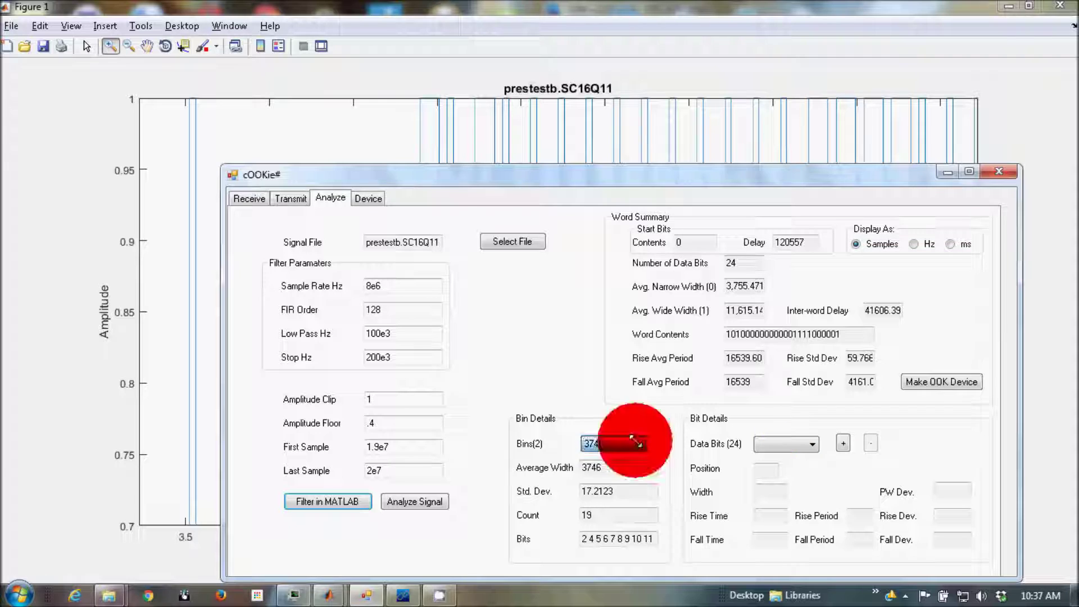
left_click(615, 467)
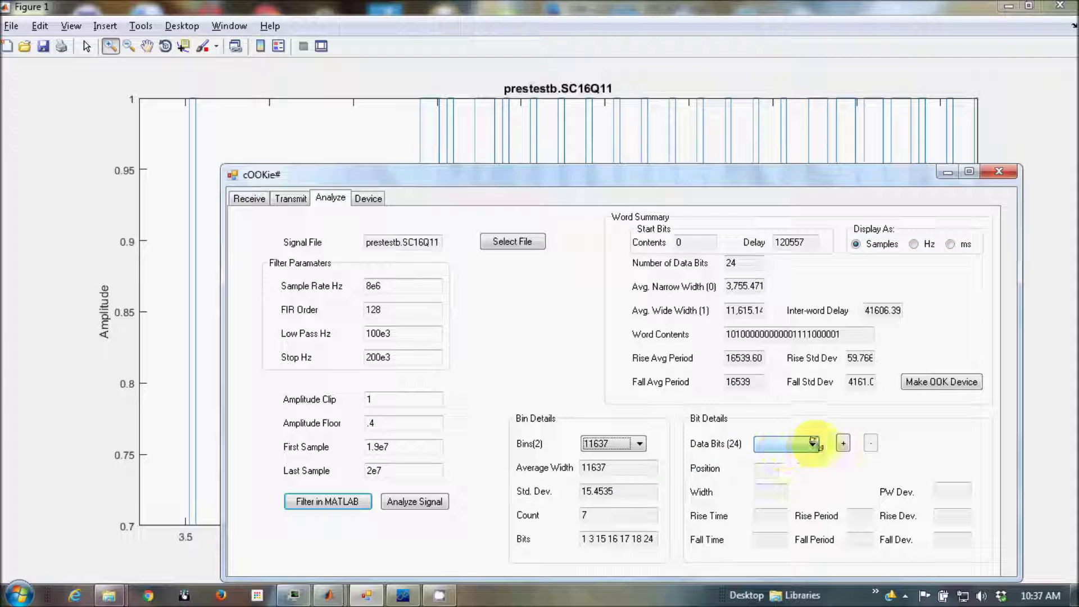
Examine the bit details of data bits 1 and 2, return to bit 1 and reposition the window over the plot.
left_click(811, 443)
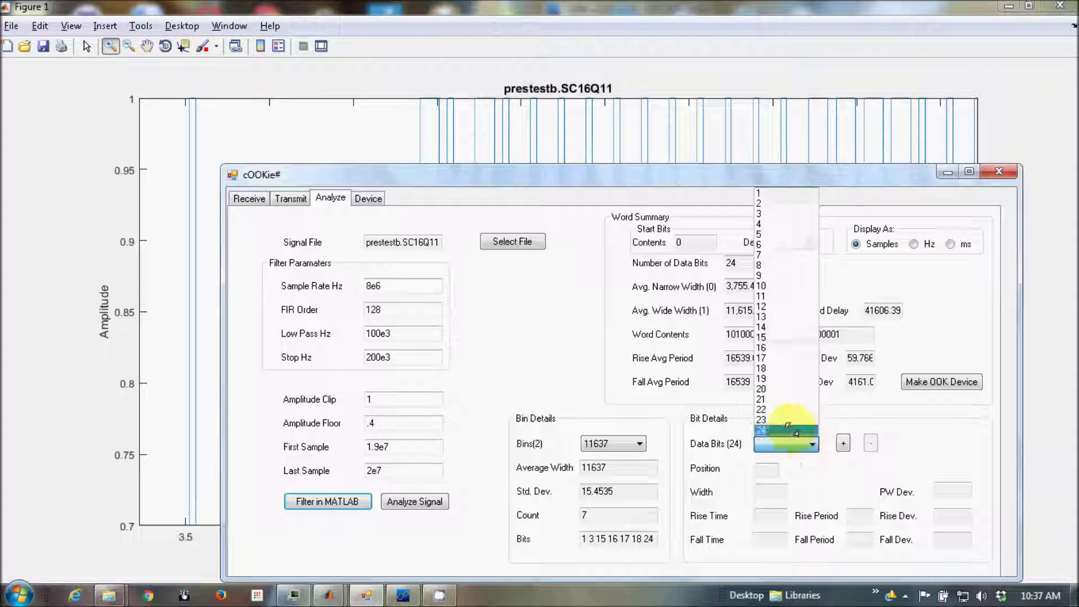
left_click(757, 193)
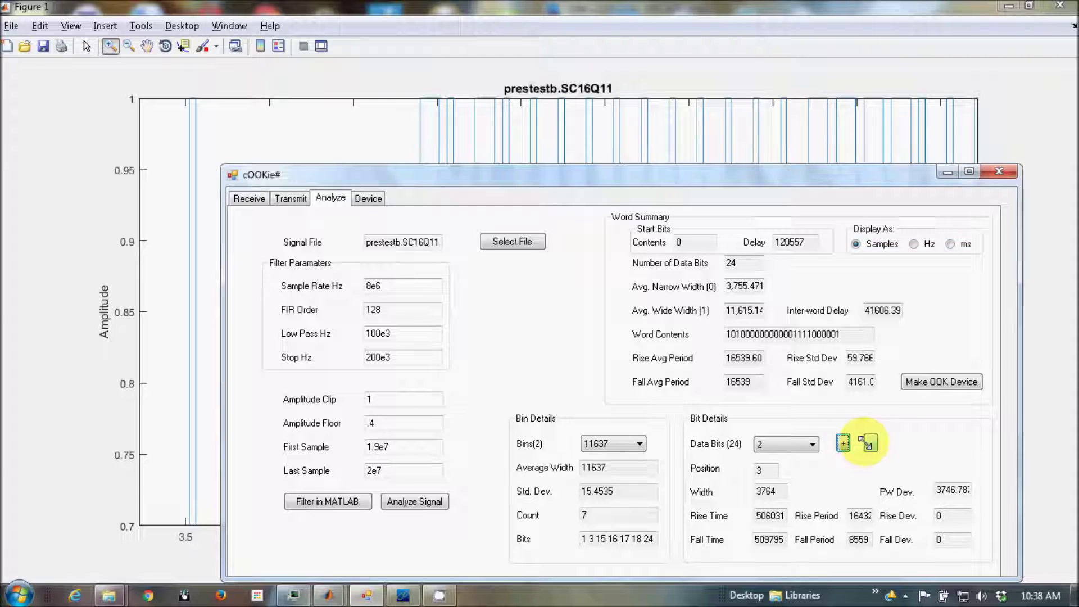
left_click(872, 444)
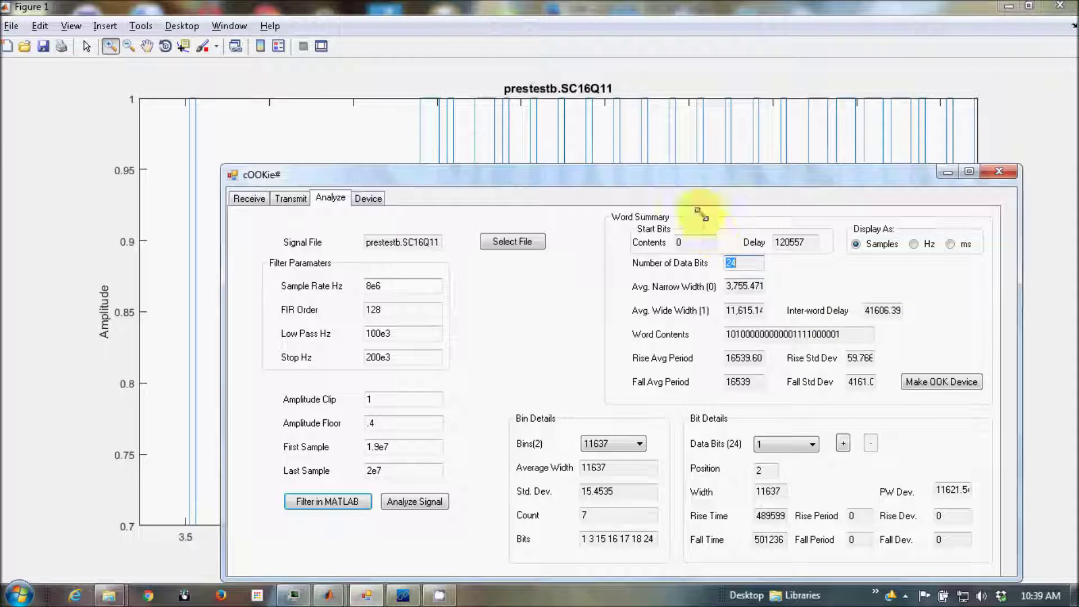
left_click_drag(640, 168, 588, 71)
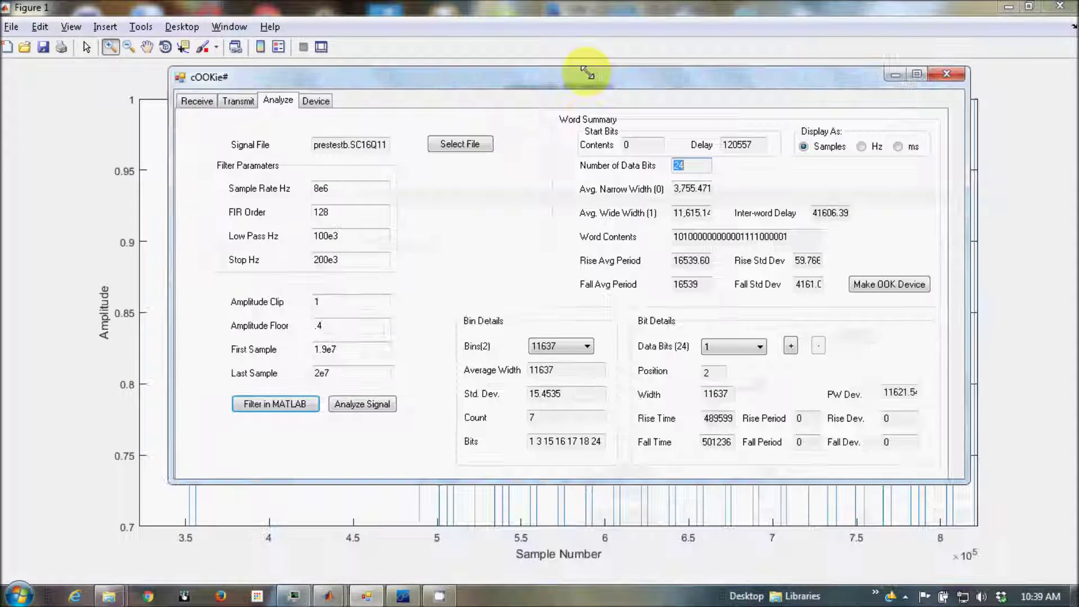
Make an OOK device from the analyzed word, and compare the word summary in ms and Hz, leaving it displayed in ms.
left_click(876, 280)
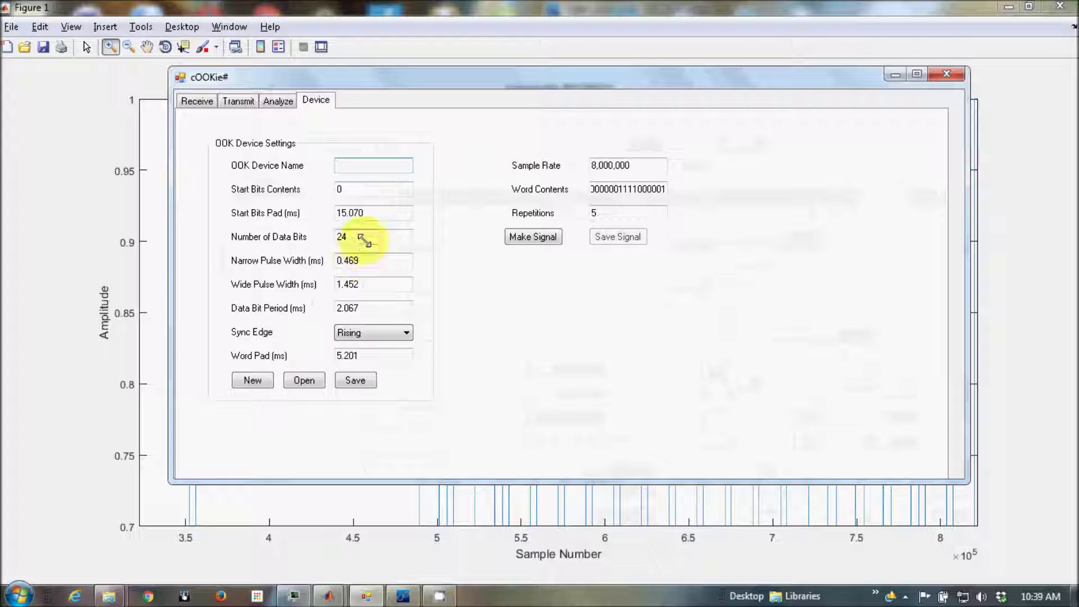
left_click(277, 100)
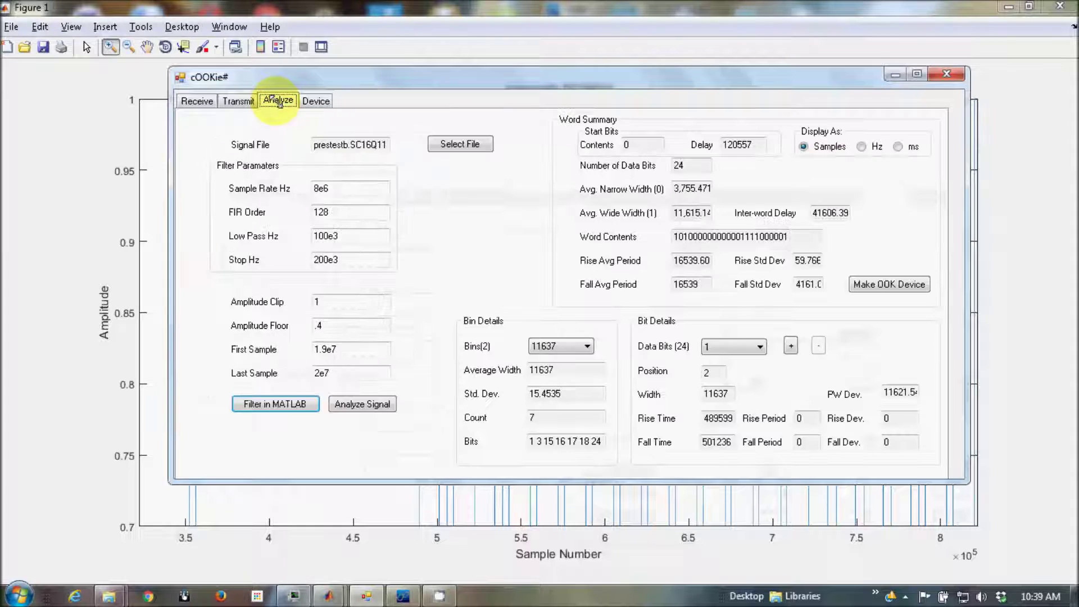
left_click(898, 146)
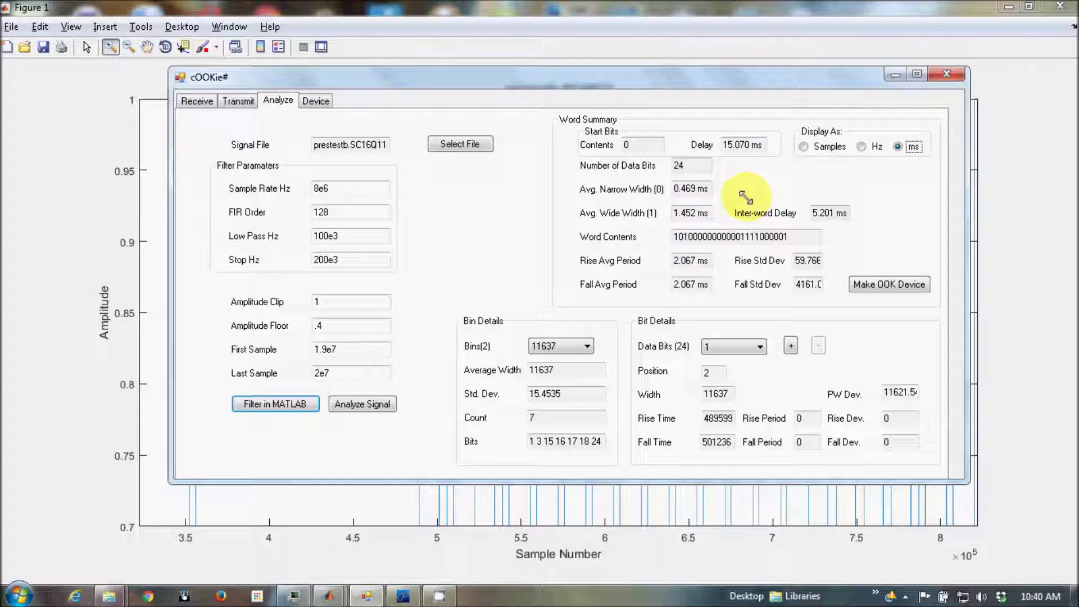
left_click(861, 146)
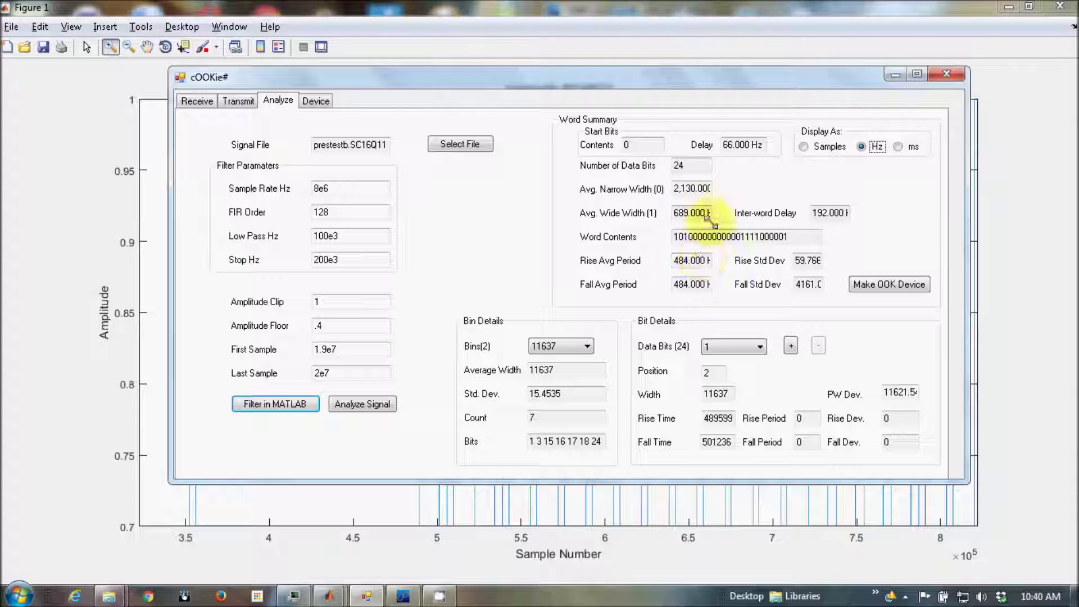
left_click(897, 145)
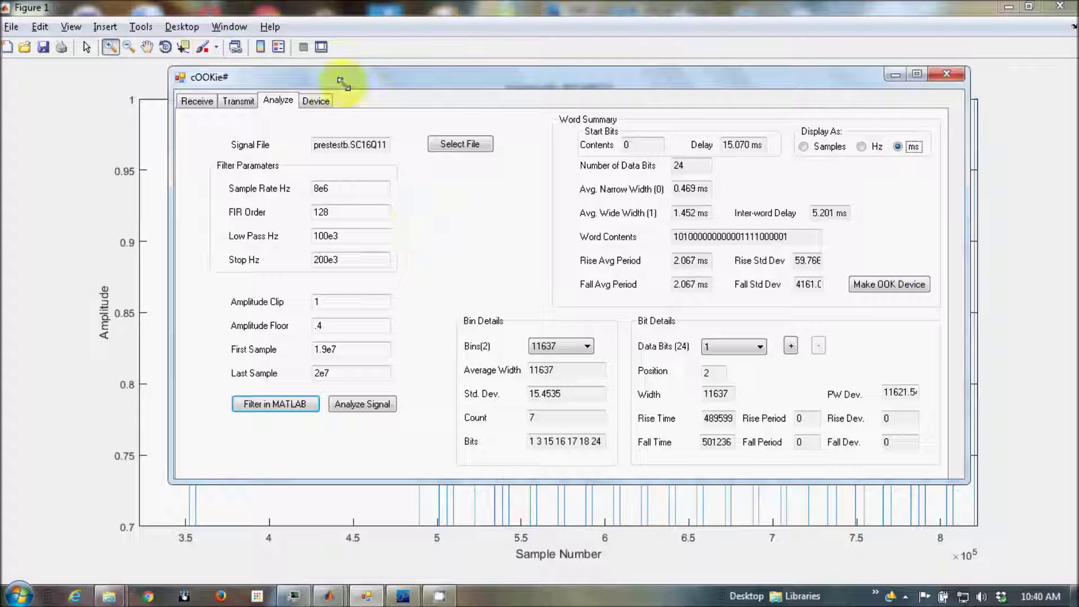
Name the OOK device presb in its device settings and start saving it as a device file.
left_click(318, 100)
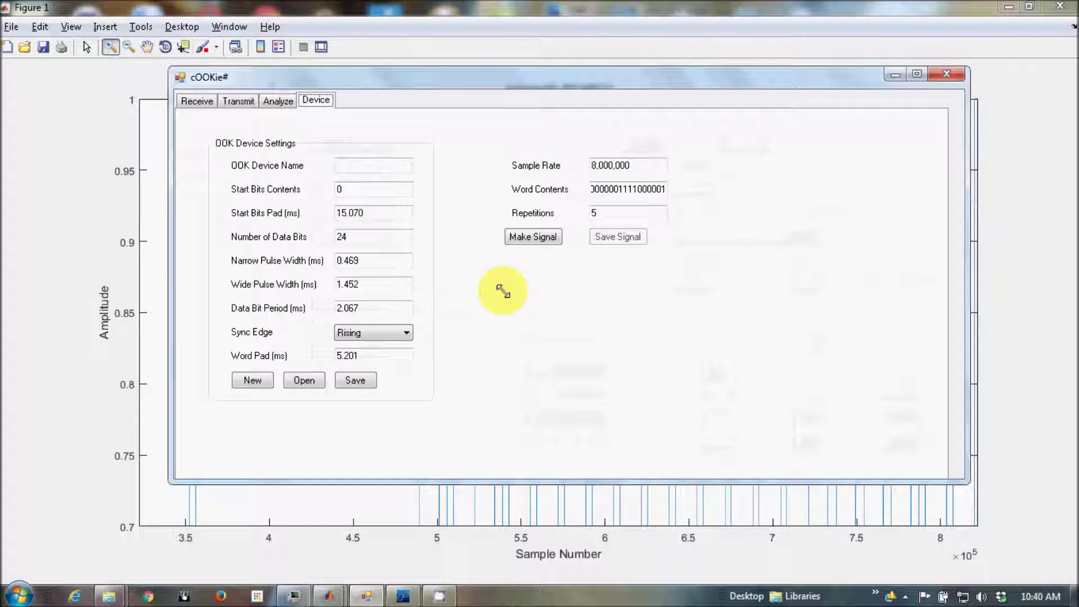
left_click(381, 166)
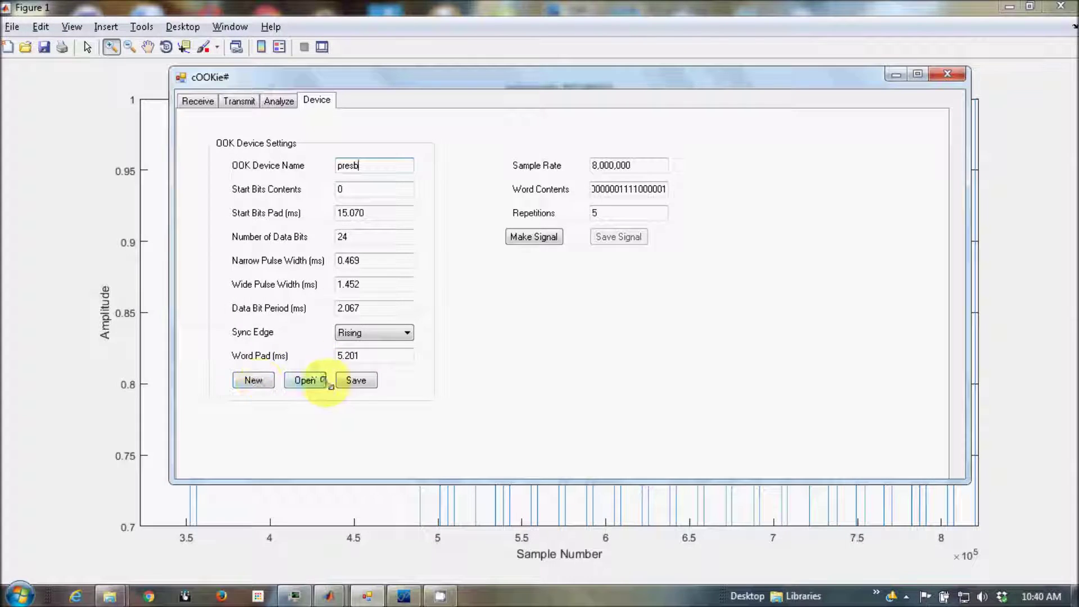
left_click(356, 381)
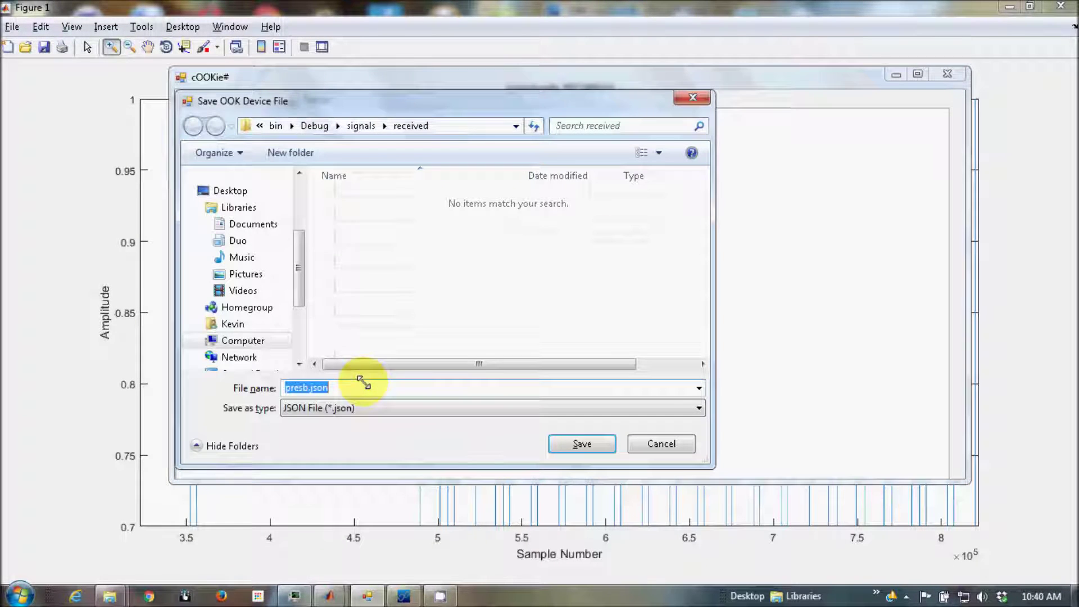
Create a new folder named devices inside the signals folder.
left_click(361, 126)
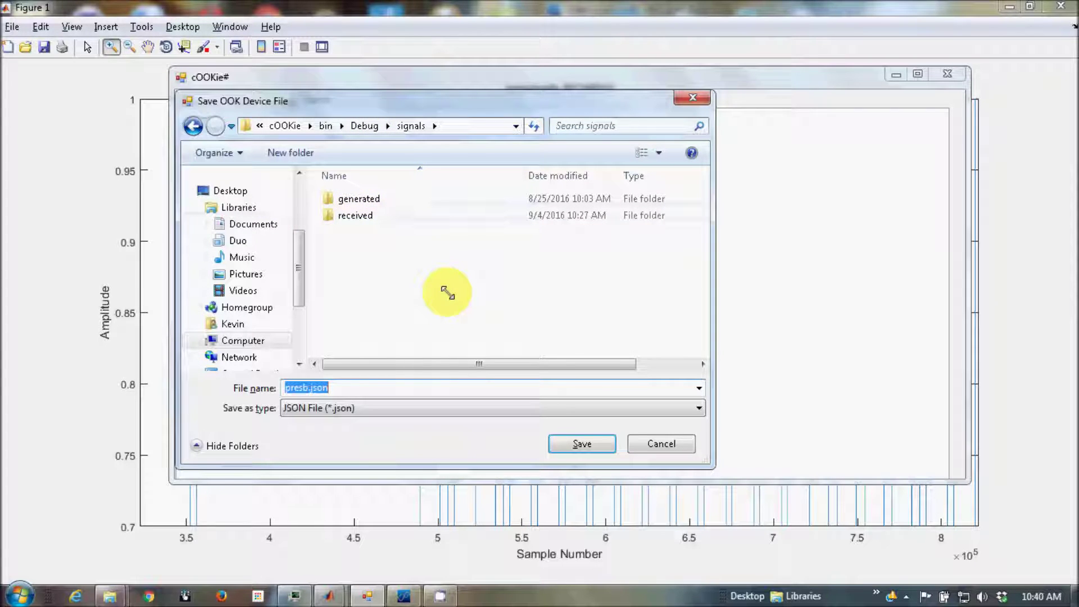
left_click(289, 152)
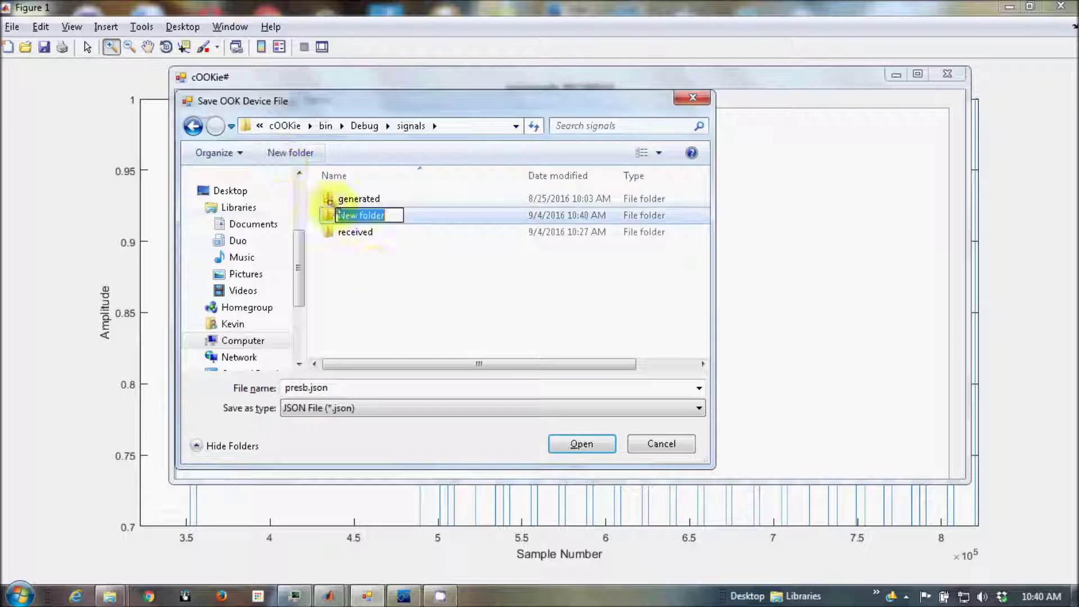
type("Device")
key("BackSpace")
key("BackSpace")
key("BackSpace")
key("BackSpace")
key("BackSpace")
key("BackSpace")
key("BackSpace")
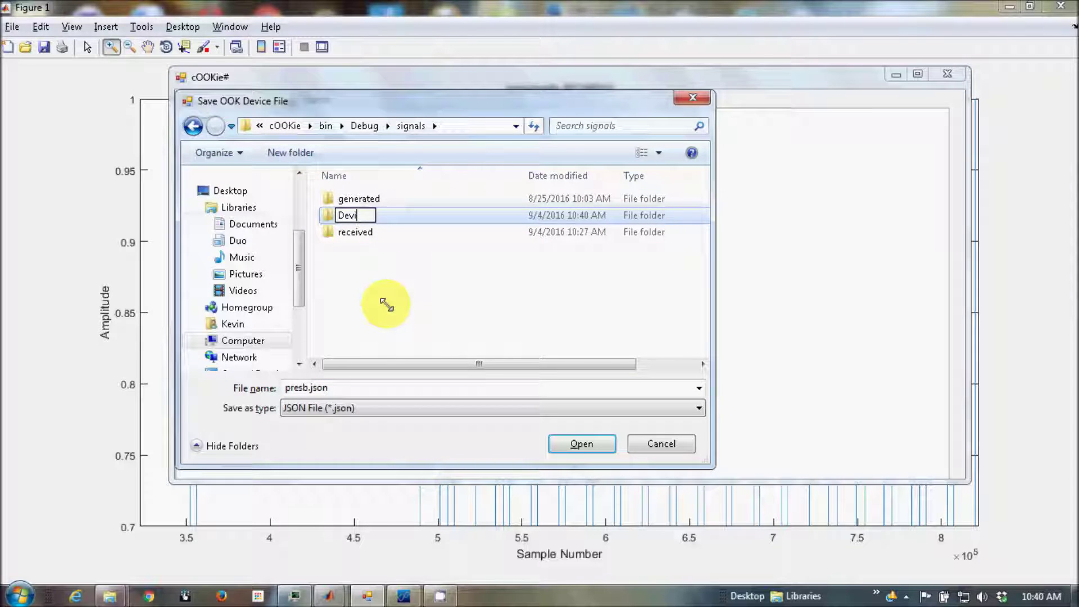
type("devuices")
key("BackSpace")
key("BackSpace")
key("BackSpace")
key("BackSpace")
key("BackSpace")
type("ices")
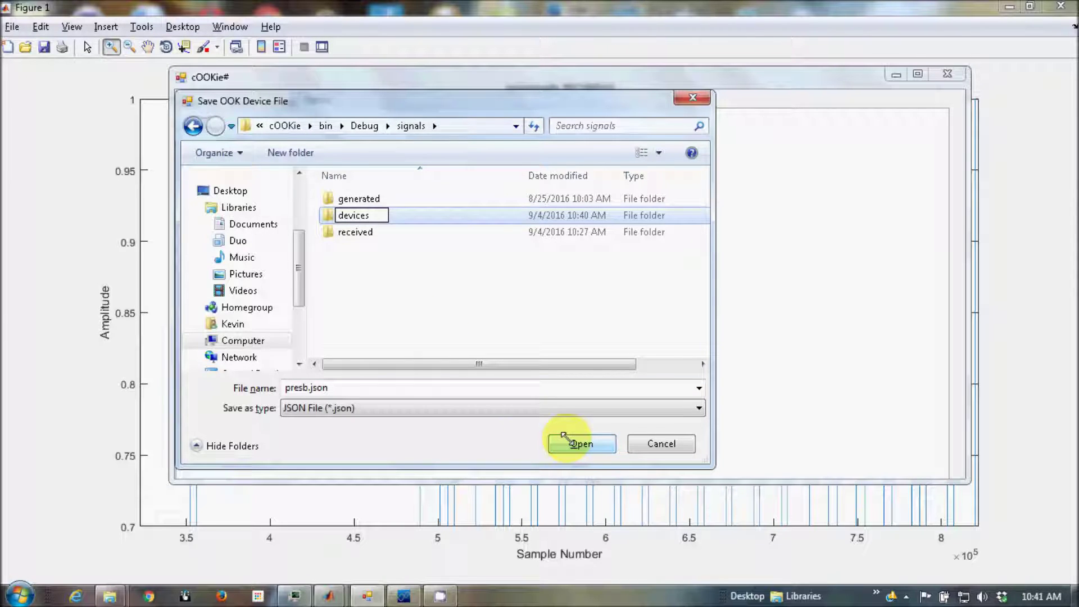
left_click(326, 217)
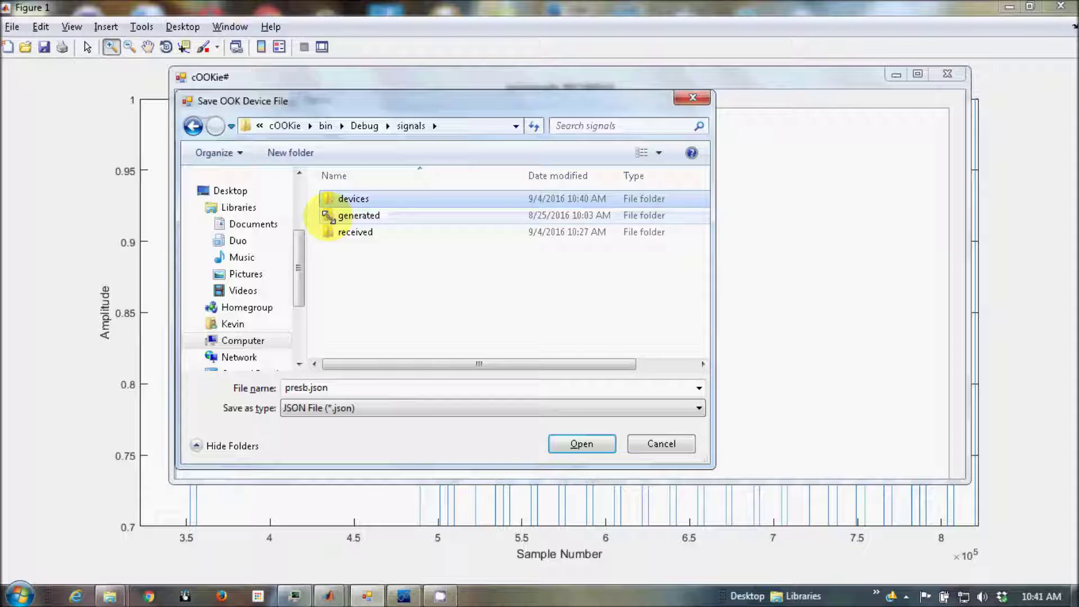
Save the OOK device file as presb.json in the devices folder.
double_click(336, 197)
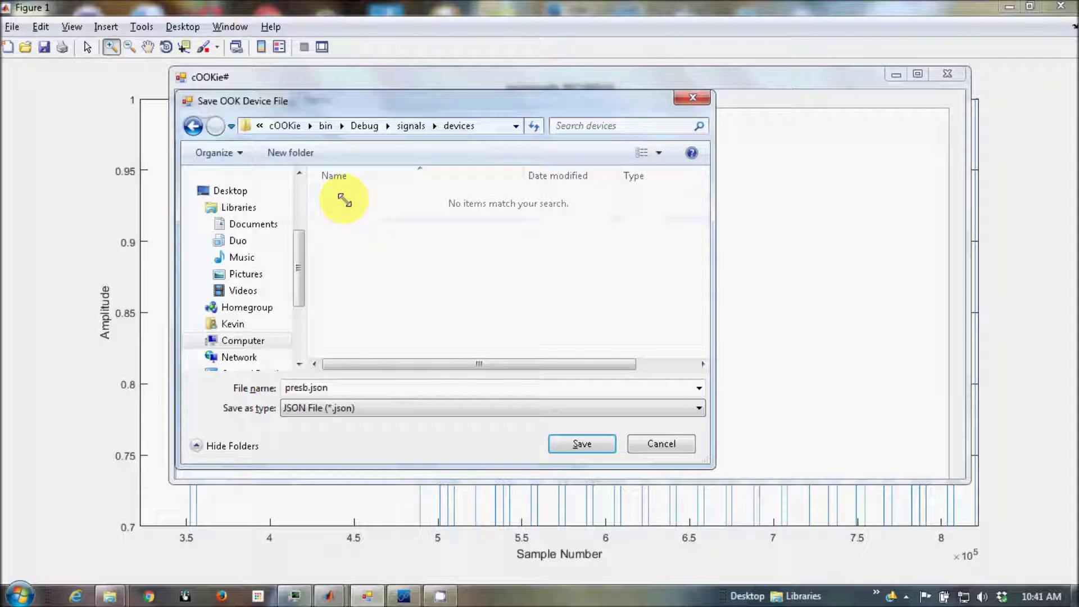
left_click(298, 388)
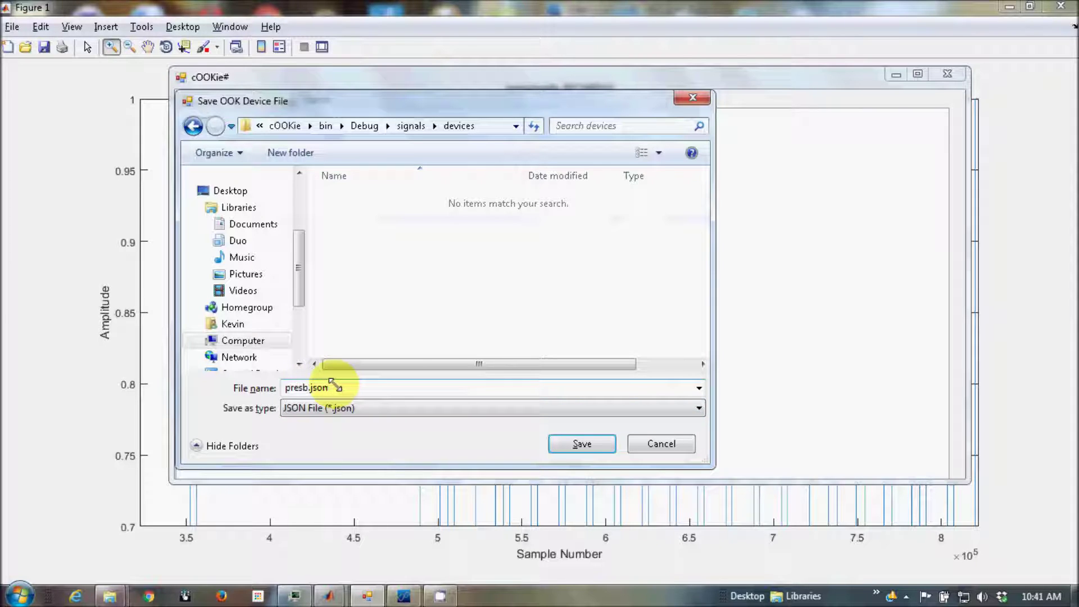
left_click(581, 442)
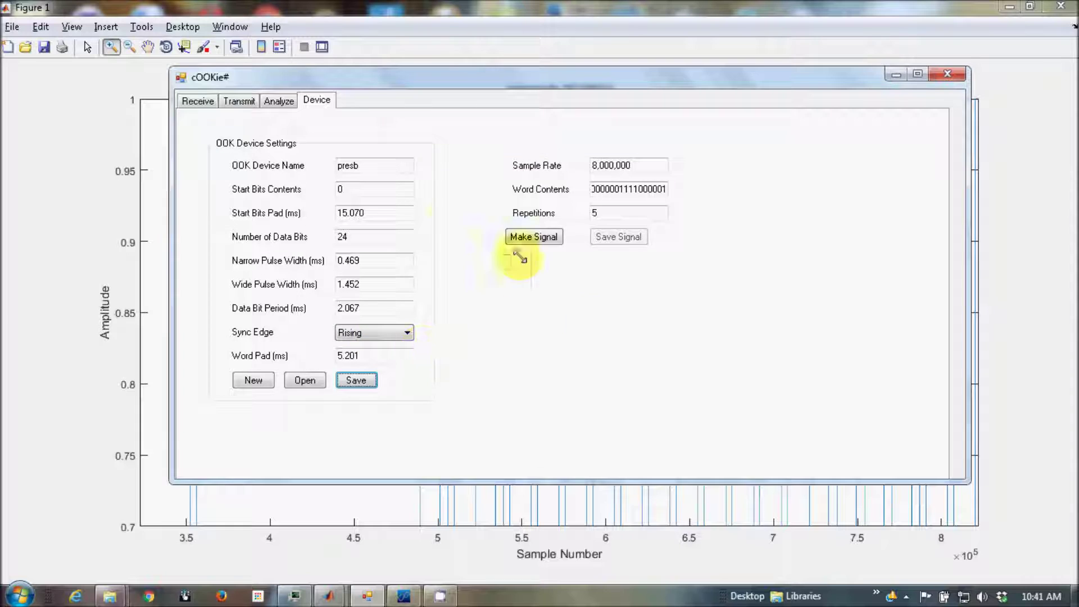
Check the word contents and repetitions of the presb device, and make its signal.
left_click(627, 189)
type("1")
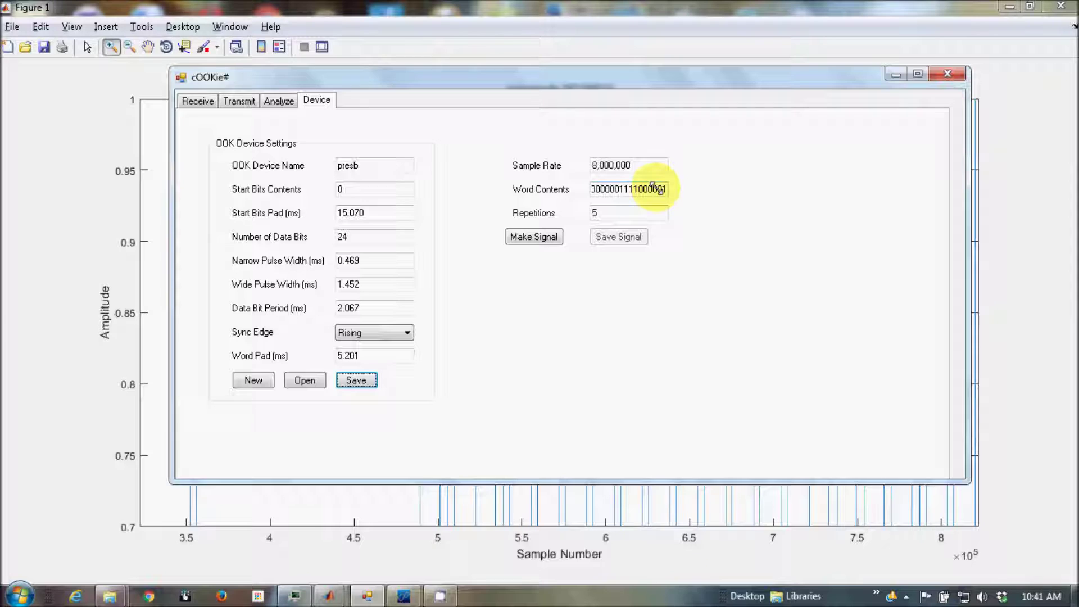
left_click(596, 212)
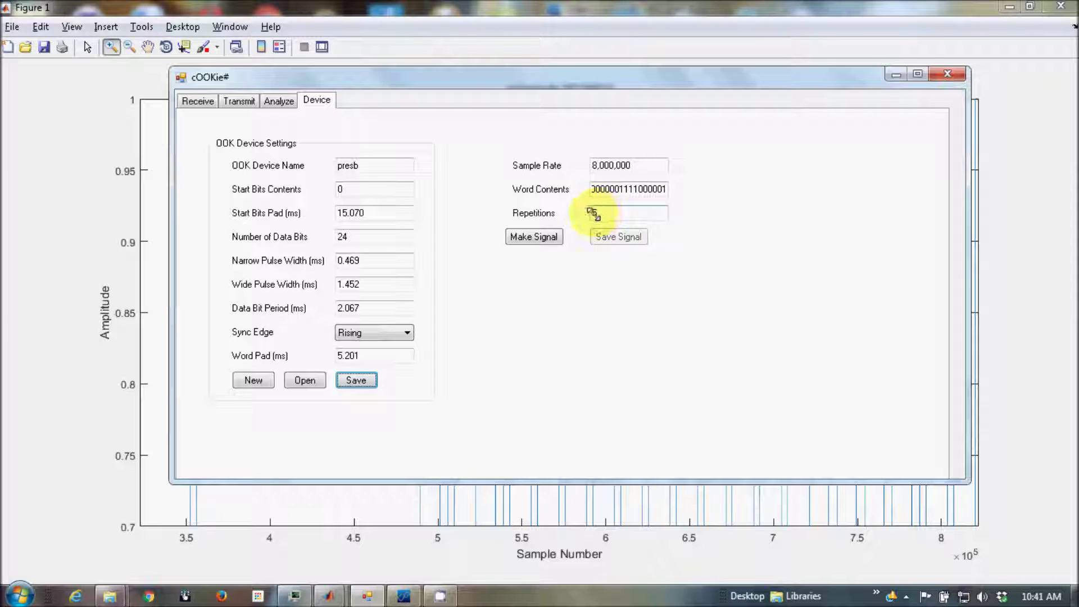
left_click(526, 236)
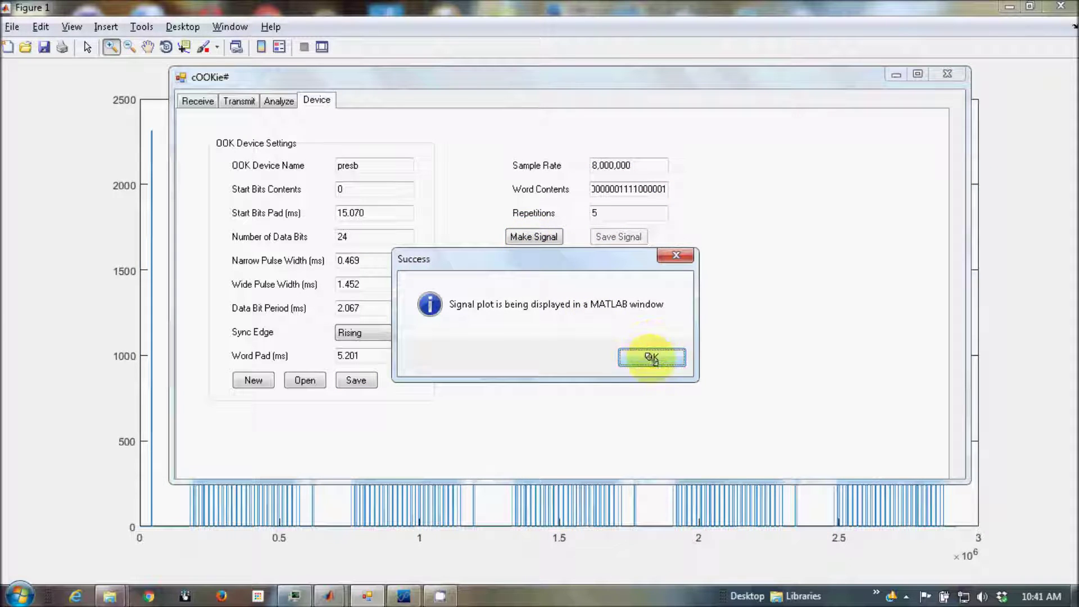
Bring the MATLAB plot of the made signal to the front to examine its pulses, and return to cOOKie# to dismiss the notice.
left_click(1012, 355)
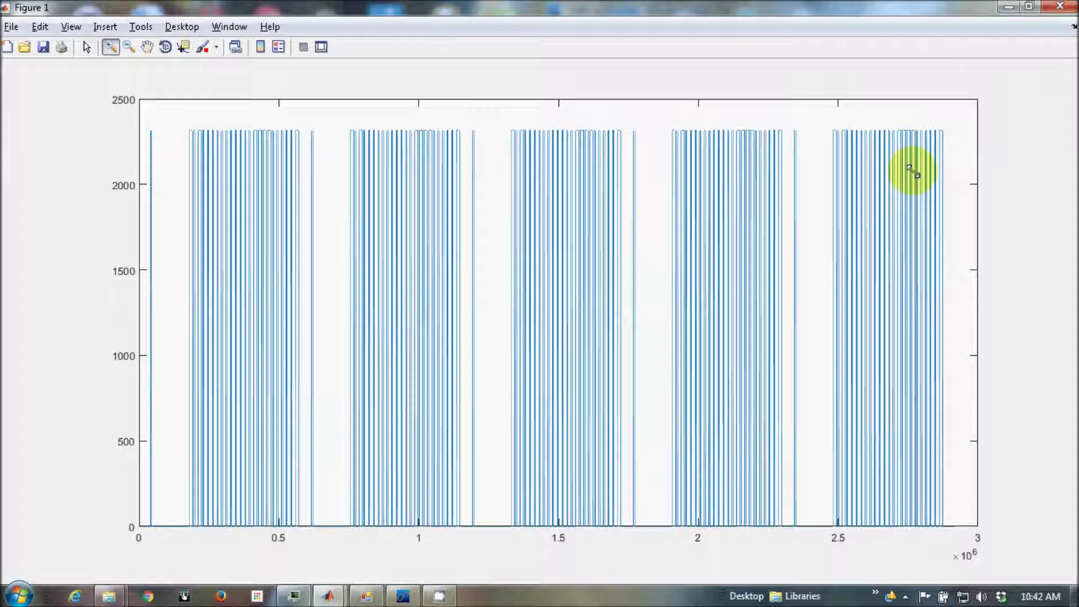
mouse_move(440, 596)
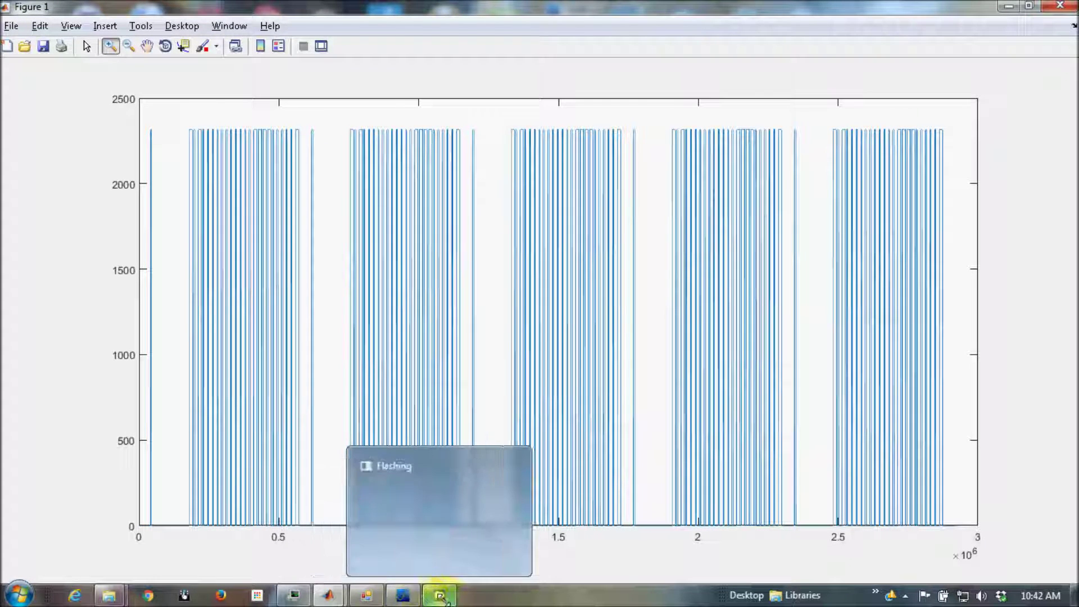
left_click(366, 596)
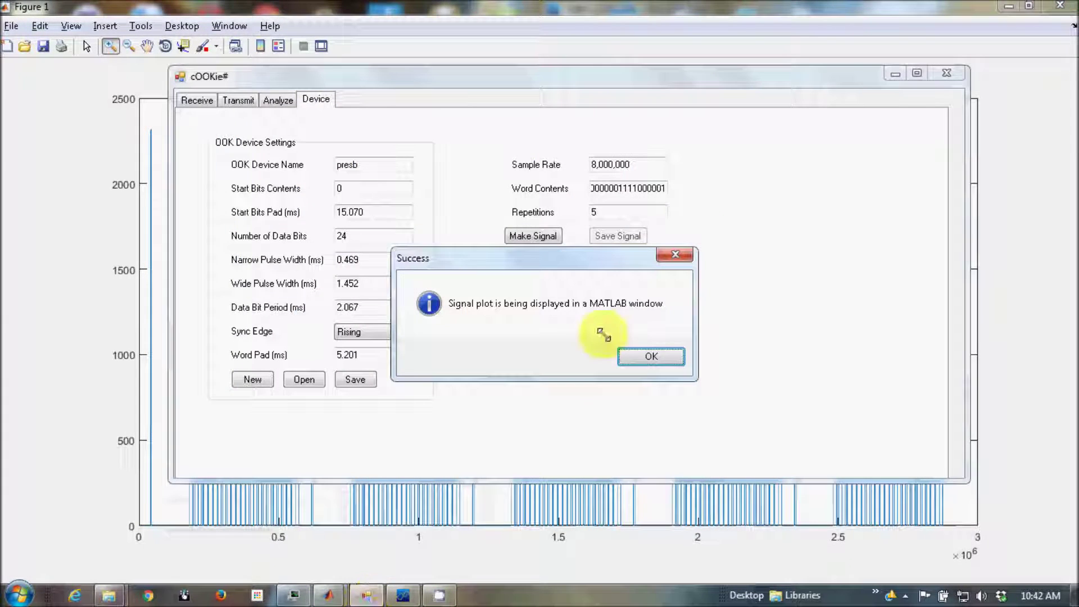
left_click(654, 357)
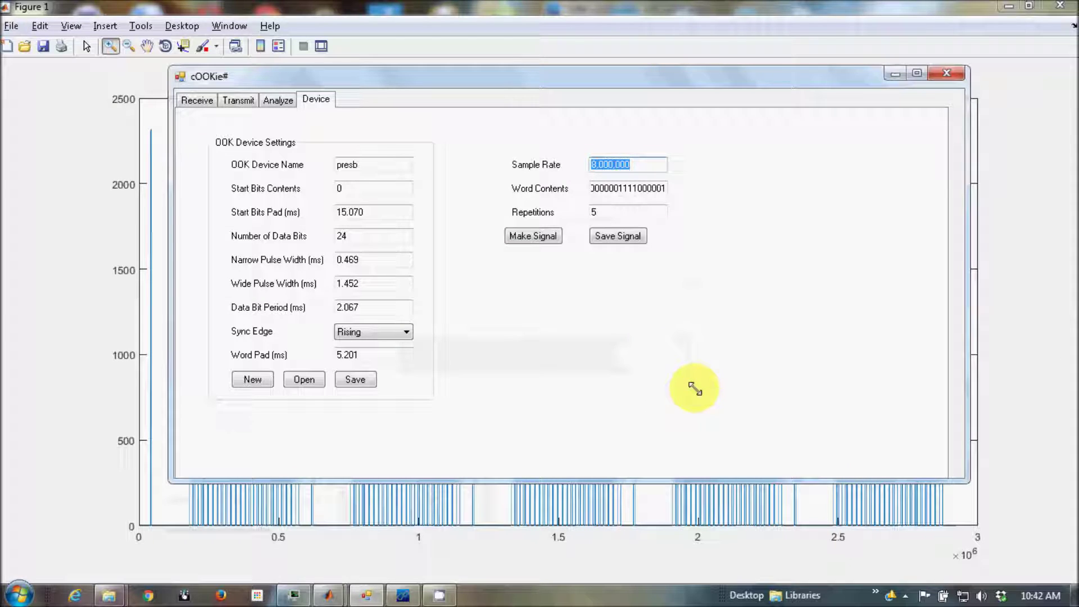
Save the made signal as presb_orig in SC16Q11 format, creating the missing signals folder.
left_click(617, 237)
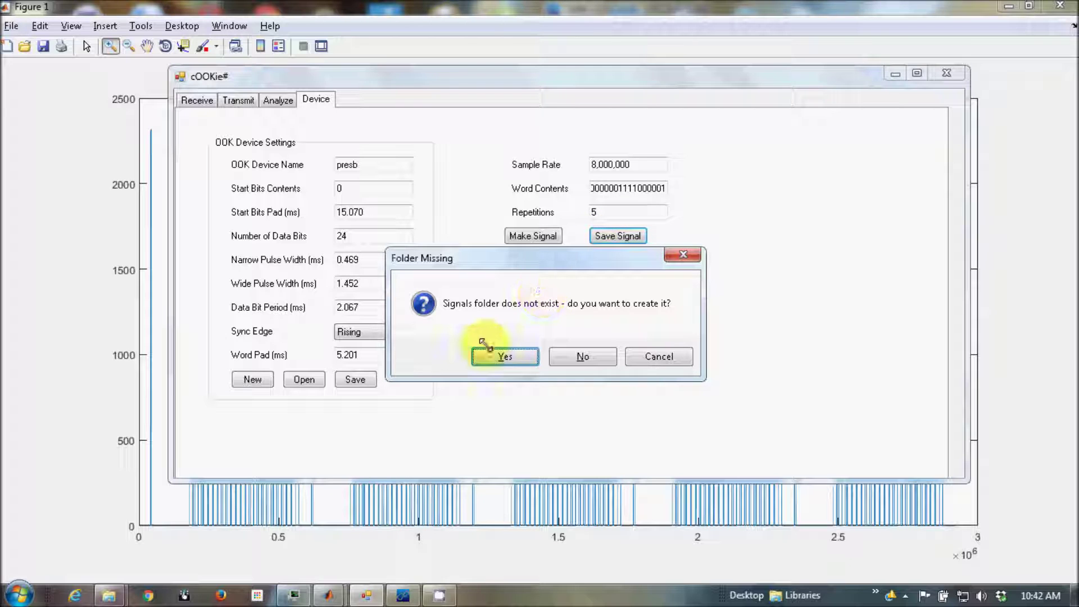
left_click(505, 356)
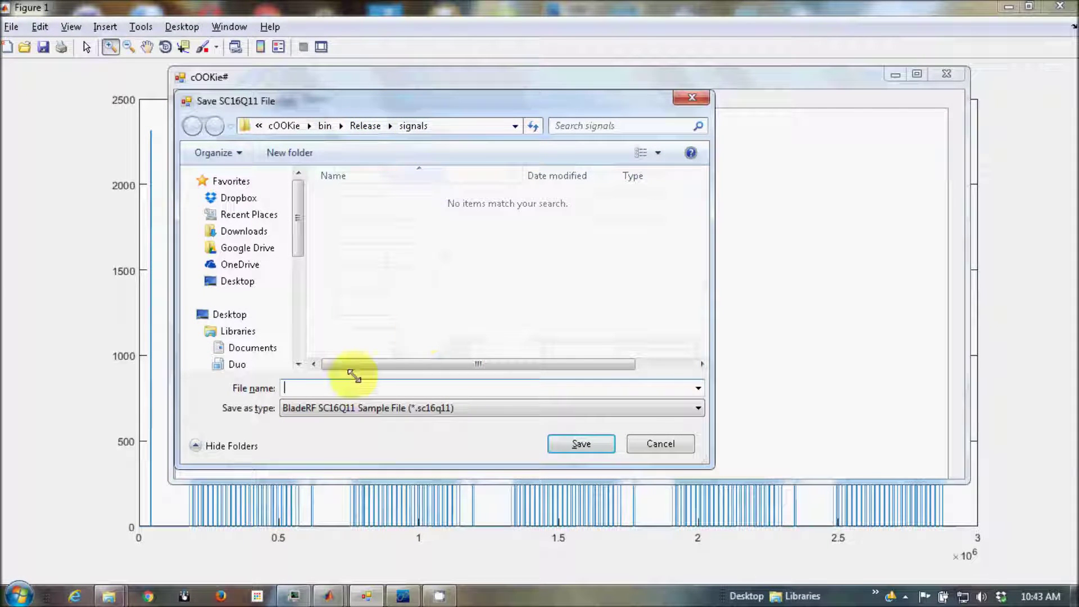
type("presb")
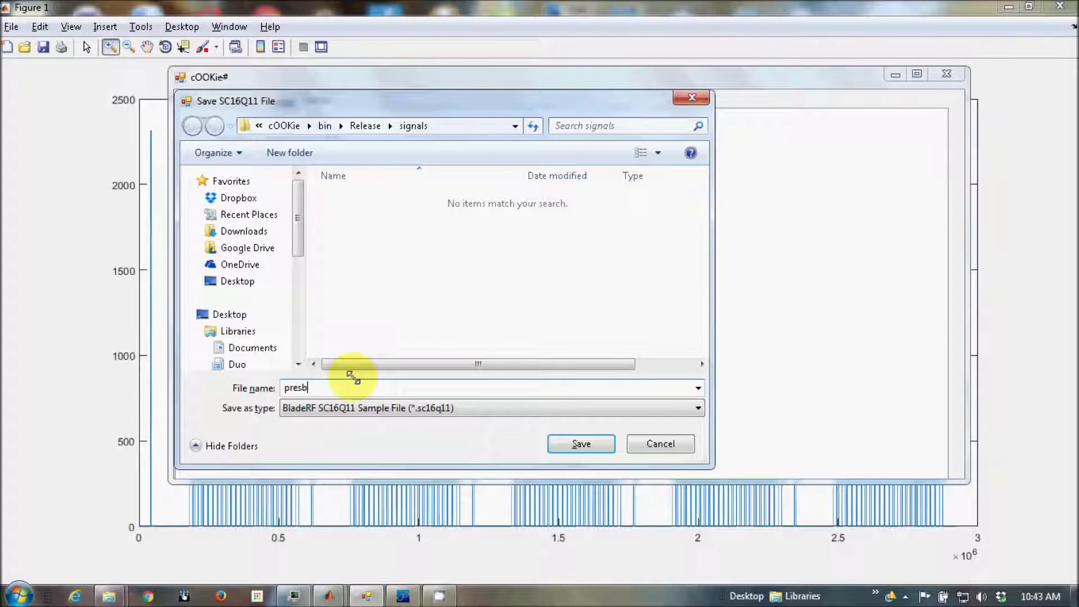
type("1")
key("BackSpace")
type("0")
key("BackSpace")
type("orig")
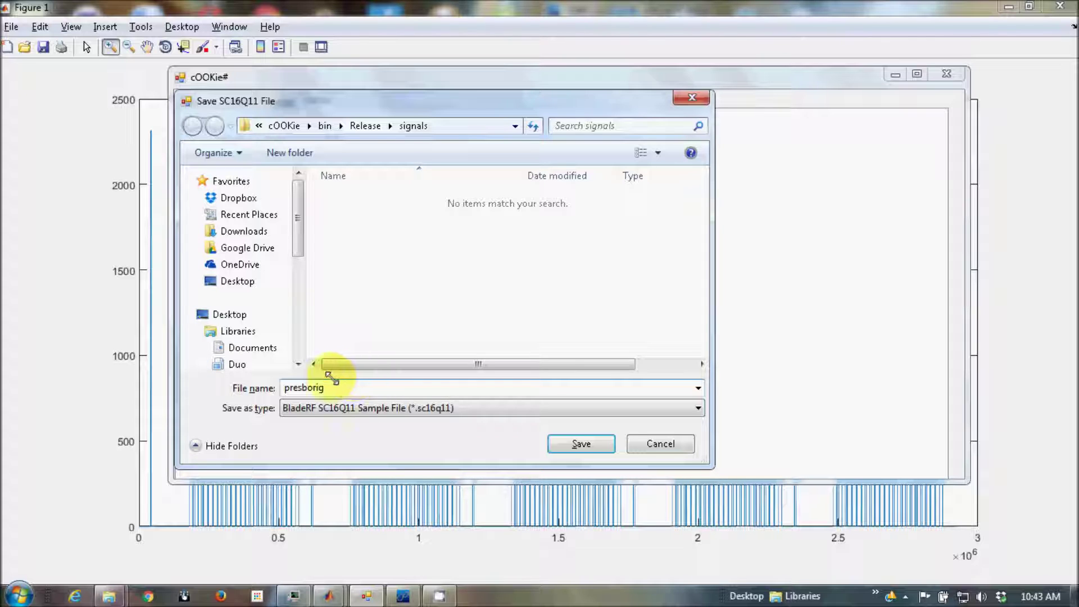
left_click(304, 387)
type("_")
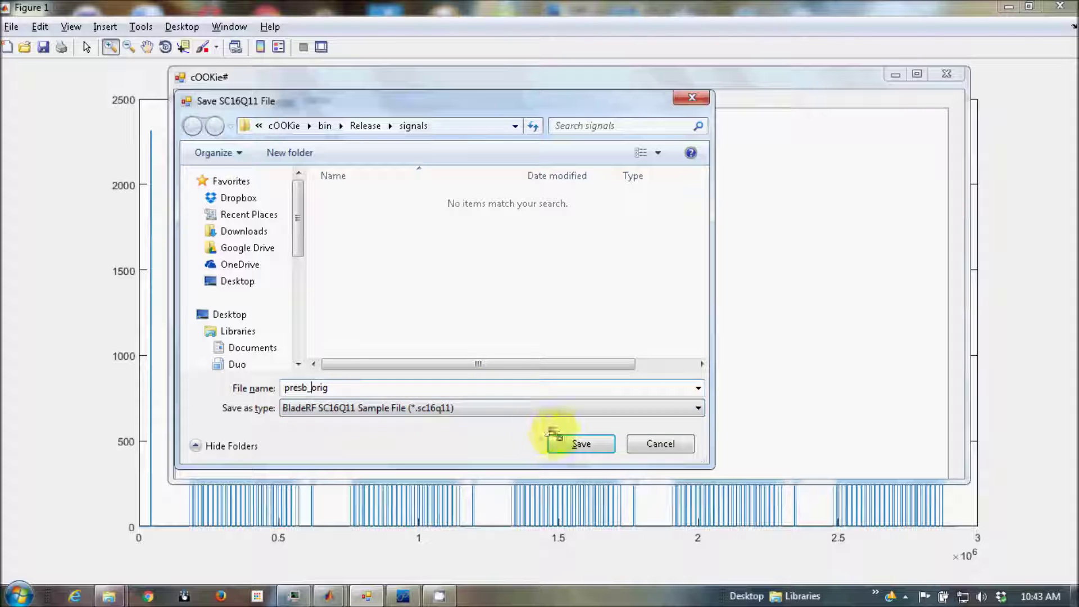
left_click(572, 442)
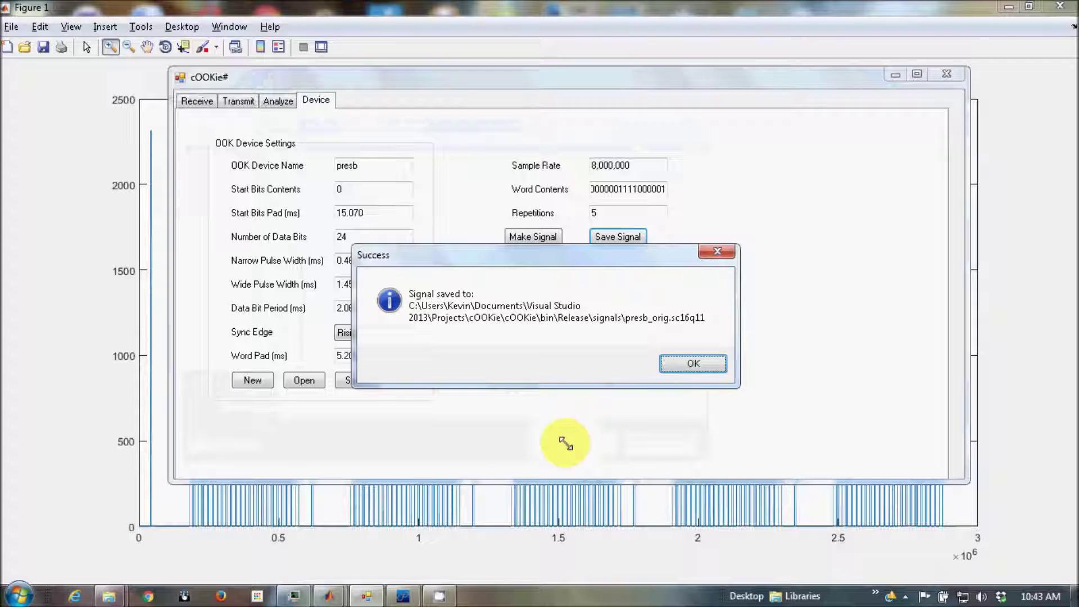
left_click(689, 363)
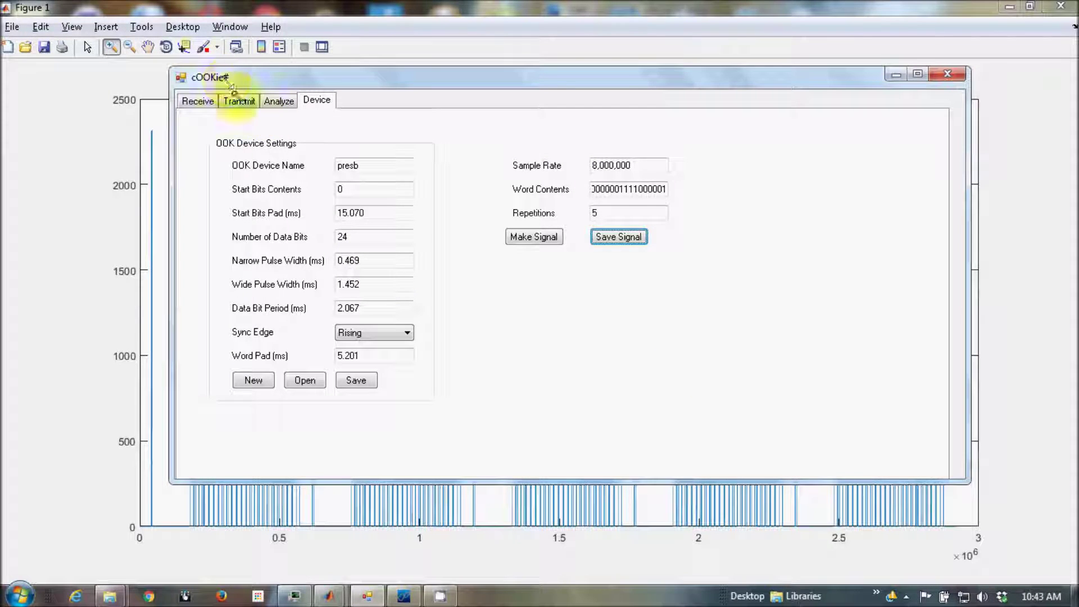
Load presb_orig.sc16q11 as the signal file for transmitting.
left_click(238, 100)
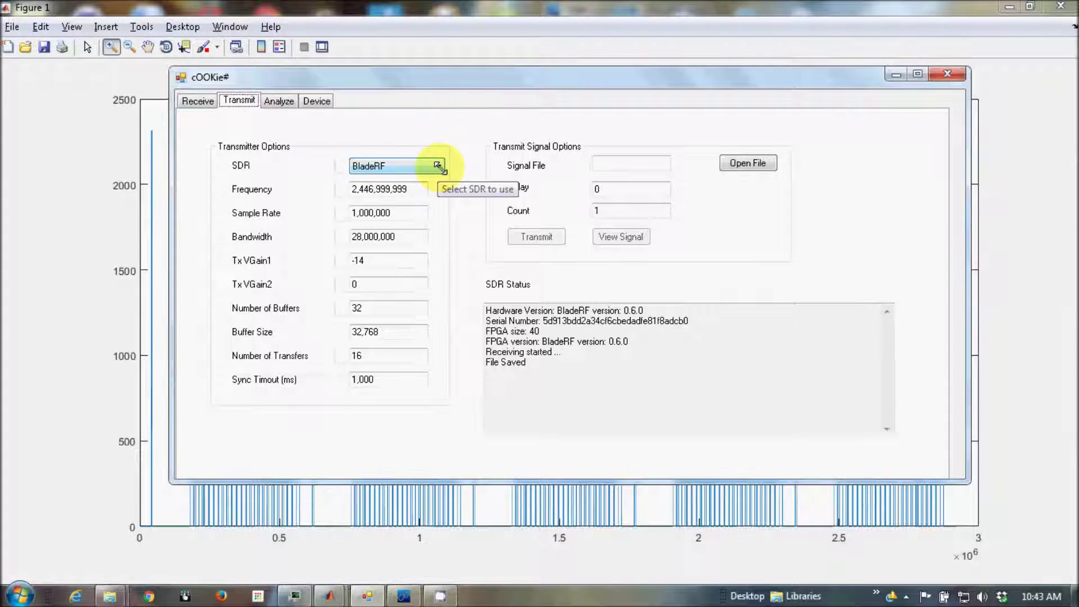
left_click(745, 162)
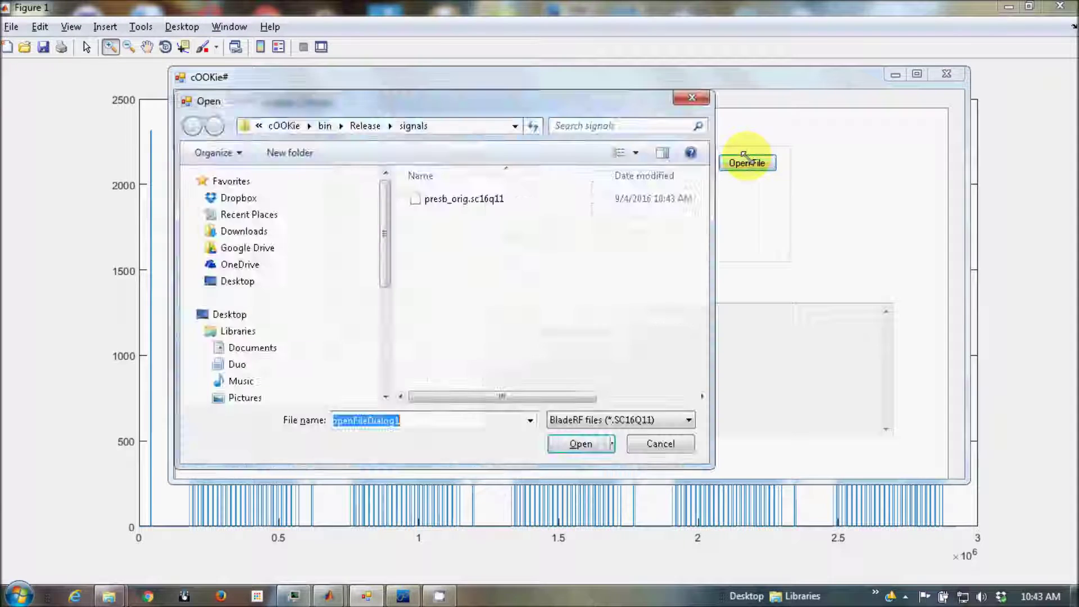
left_click(461, 198)
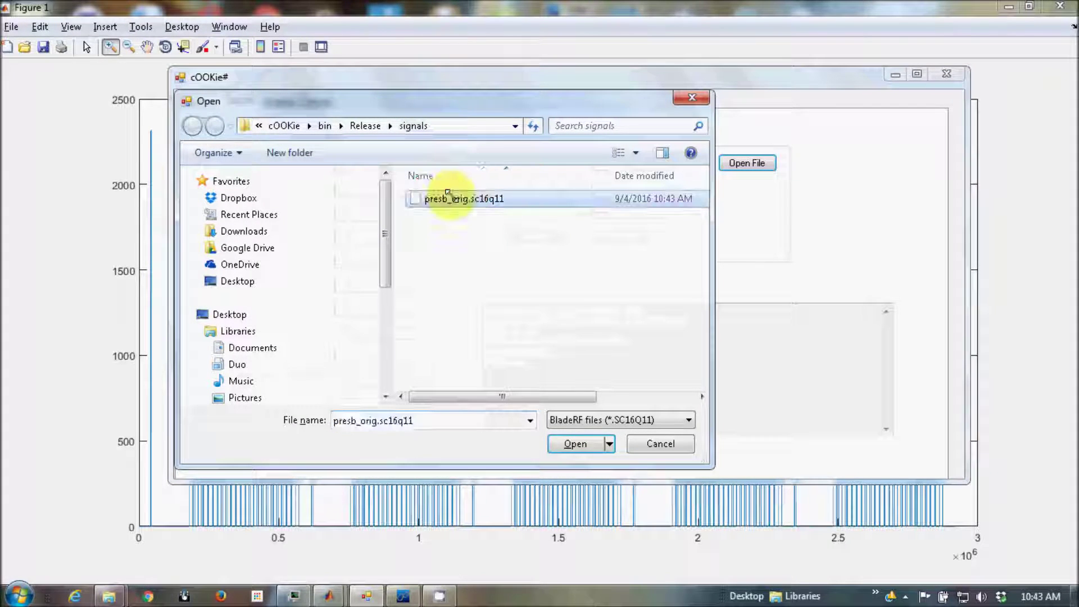
left_click(578, 443)
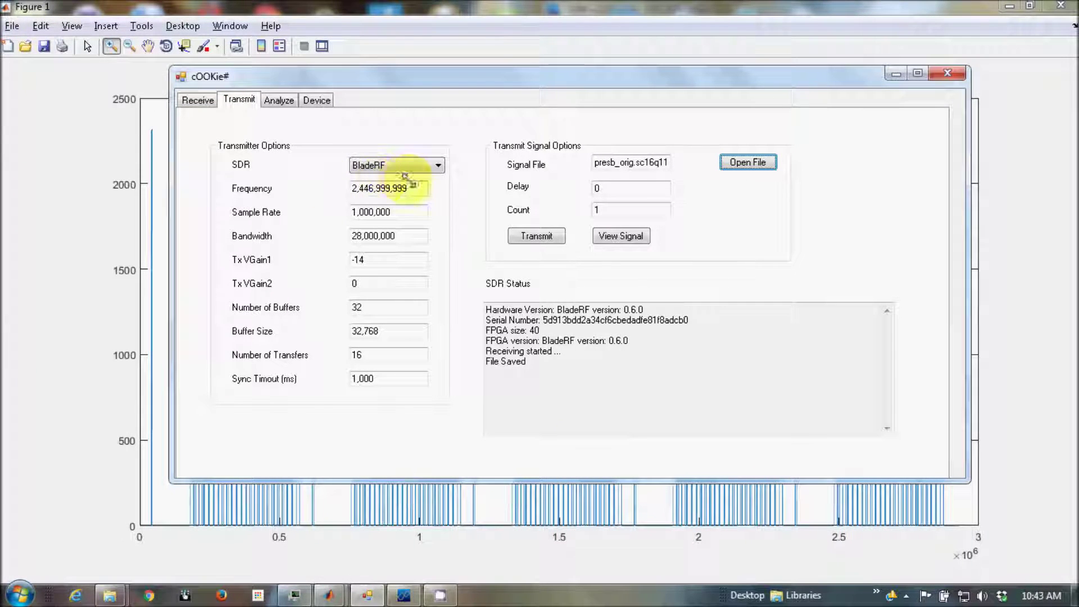
Copy the receiver frequency of 314,930,000 into the transmitter frequency.
left_click_drag(409, 187, 251, 198)
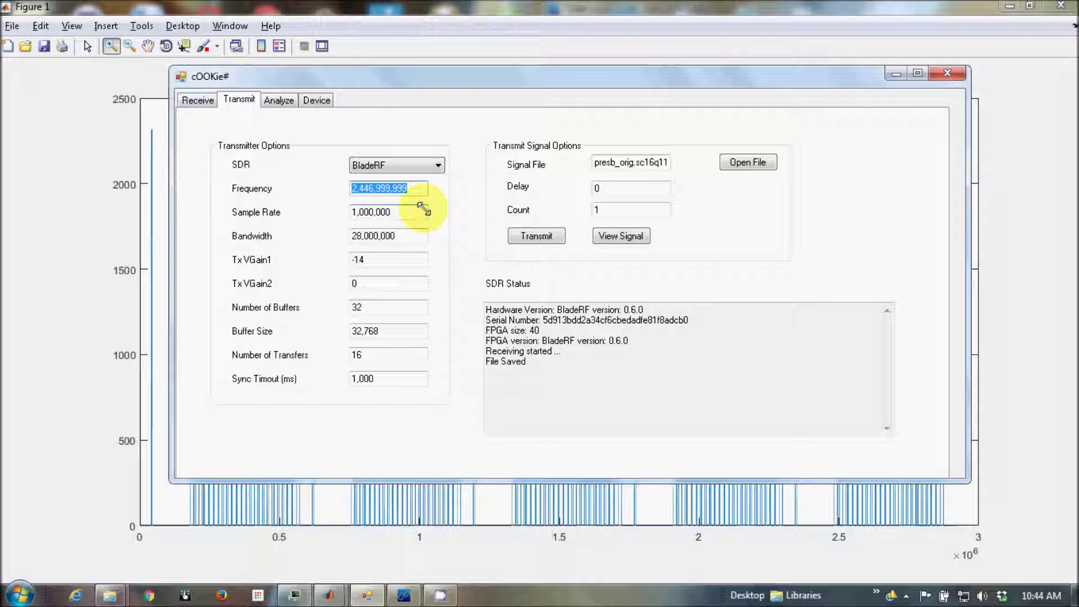
left_click(188, 96)
left_click_drag(400, 189, 311, 194)
key("ctrl+c")
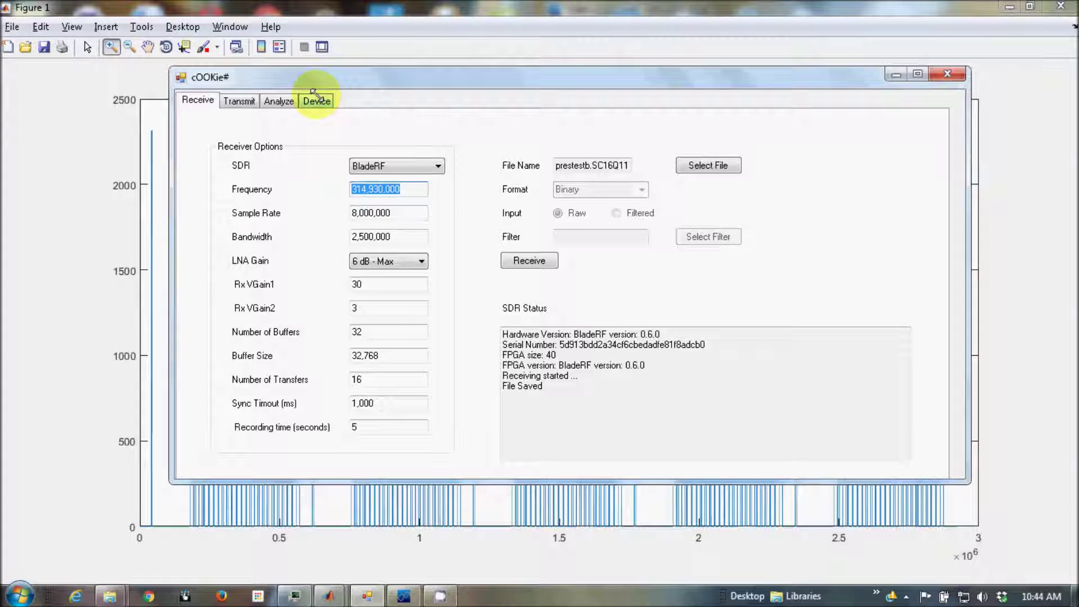
left_click(239, 100)
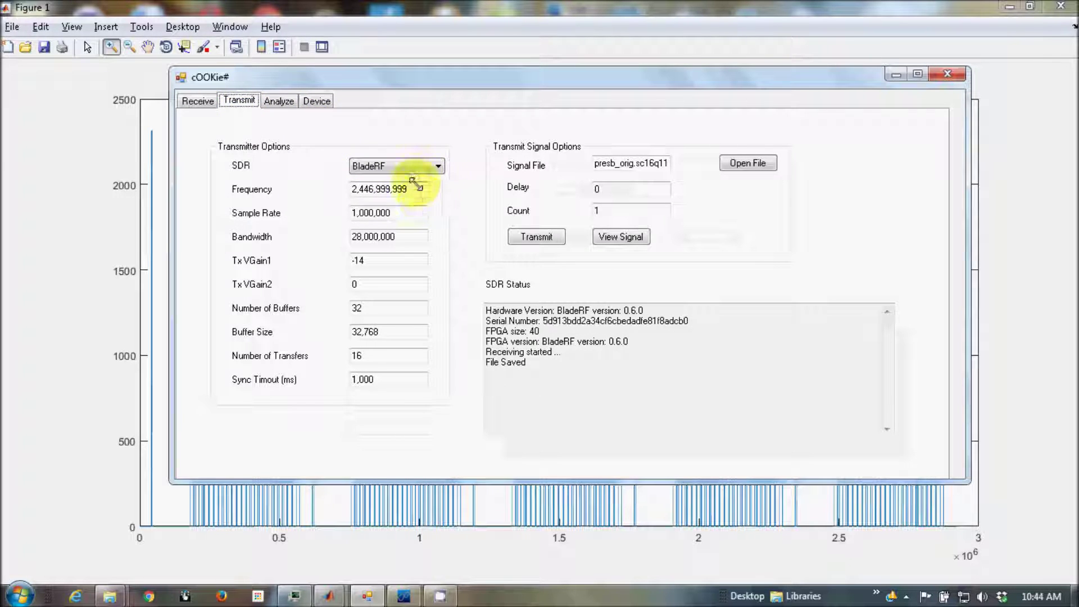
left_click_drag(416, 189, 311, 197)
key("ctrl+v")
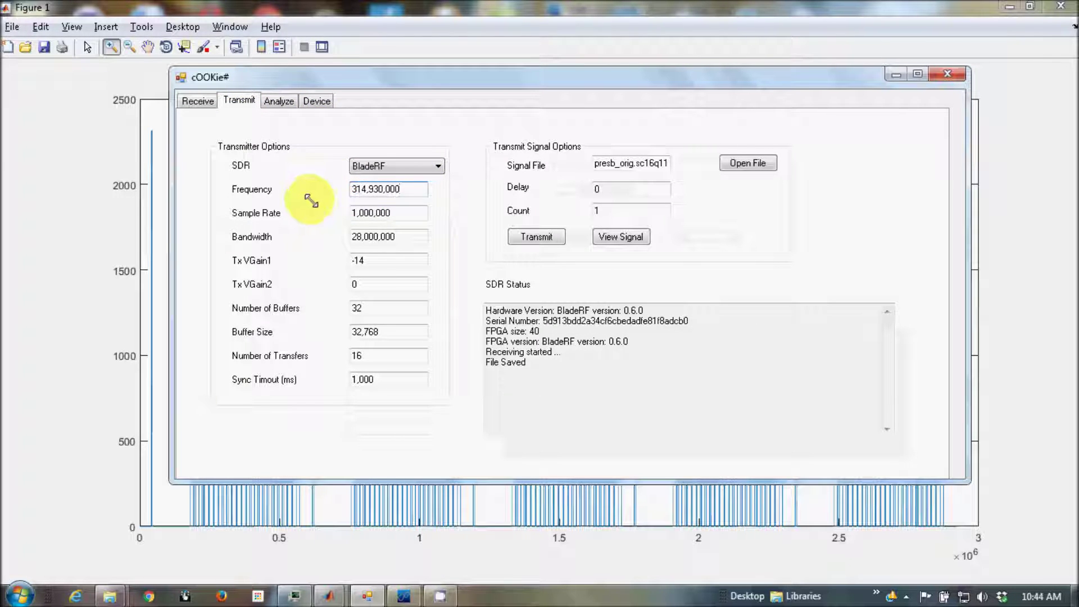
Set the transmitter sample rate to 8,000,000 and the bandwidth to 2,500,000.
left_click_drag(410, 213, 275, 222)
type("8e6")
key("Tab")
type("2e")
key("BackSpace")
type(".5e6")
key("Tab")
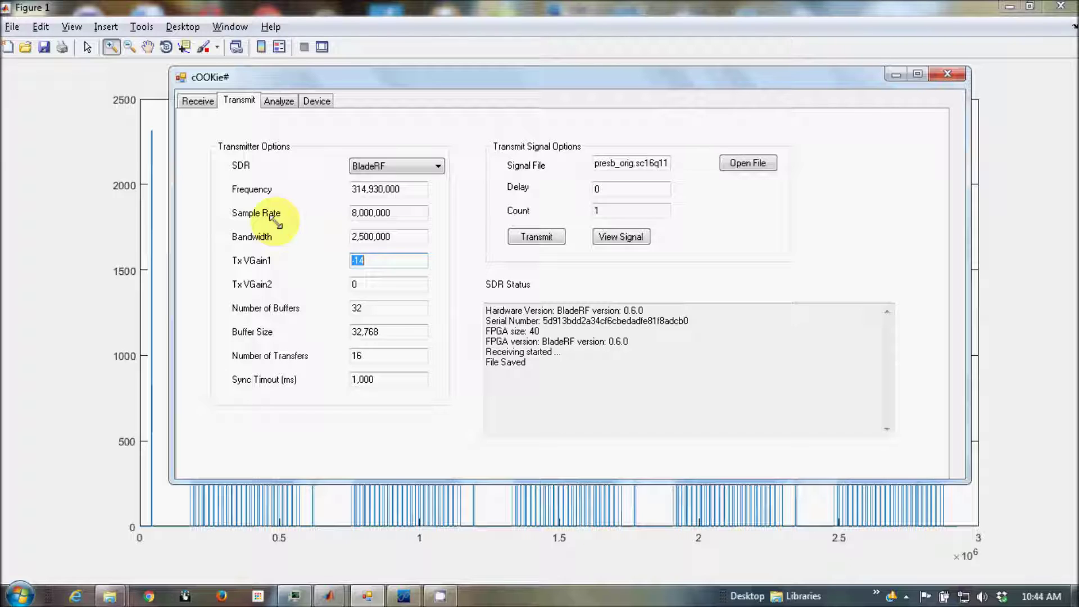
Set the transmitter gains Tx VGain1 to 10 and Tx VGain2 to 30.
type("10")
key("Tab")
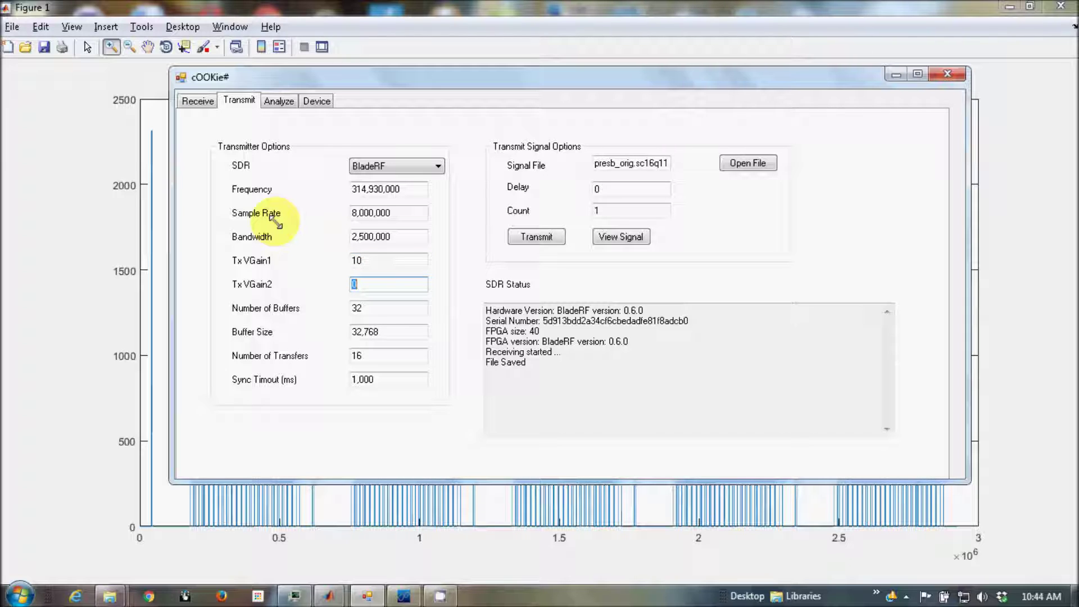
type("30")
key("Tab")
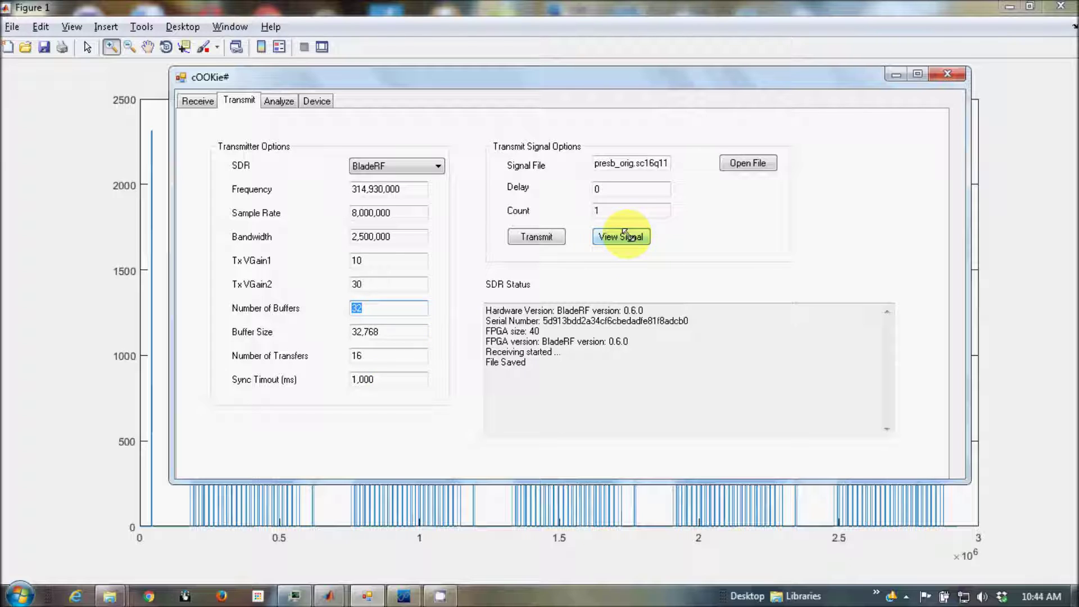
View the plot of the presb_orig signal file in MATLAB, and minimize the figure.
left_click(628, 235)
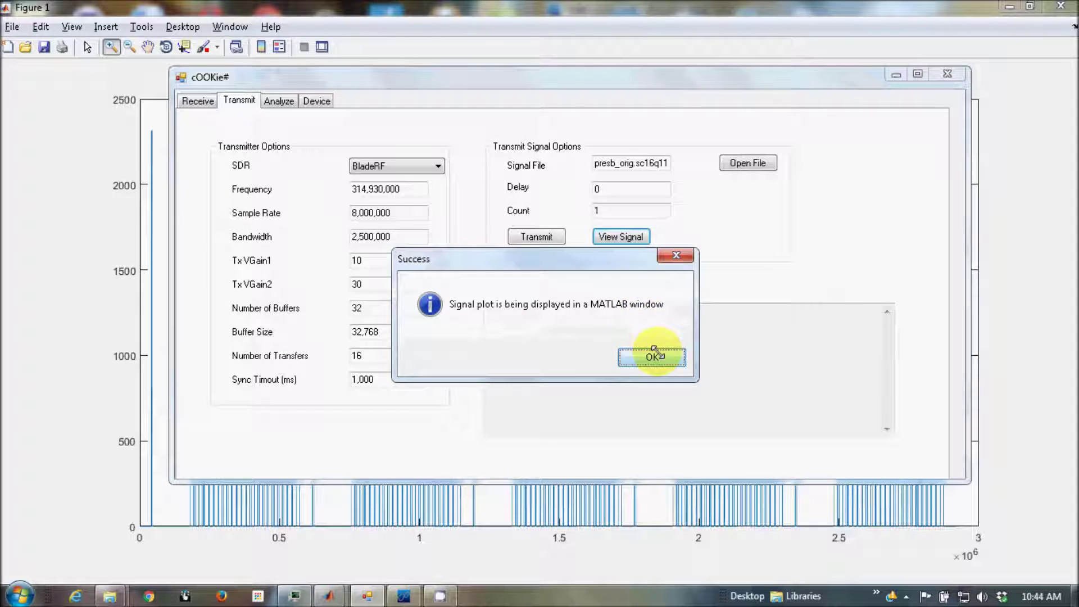
left_click(655, 356)
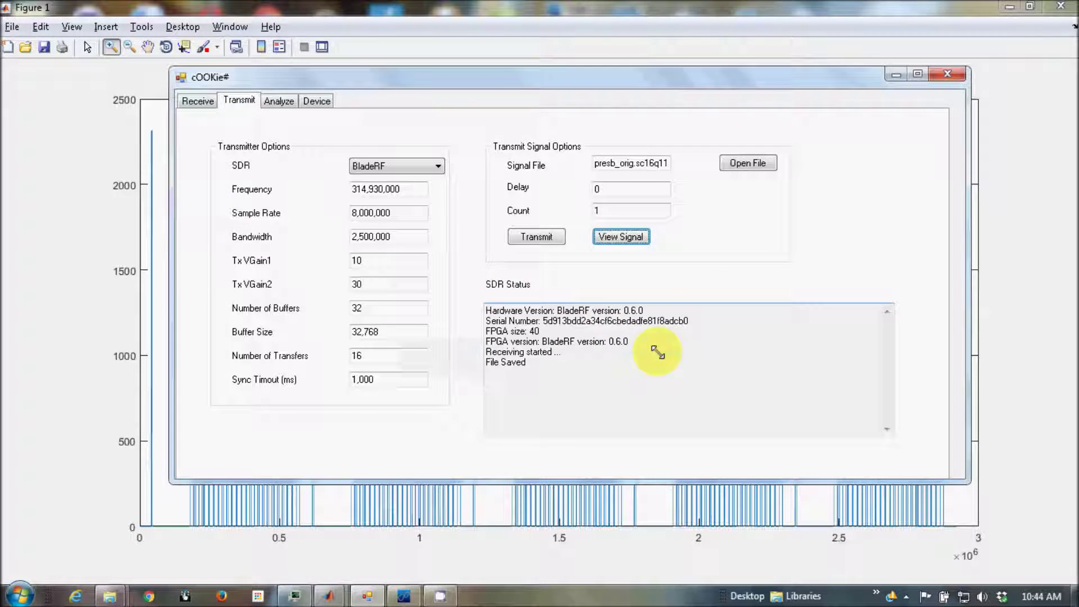
left_click(1009, 294)
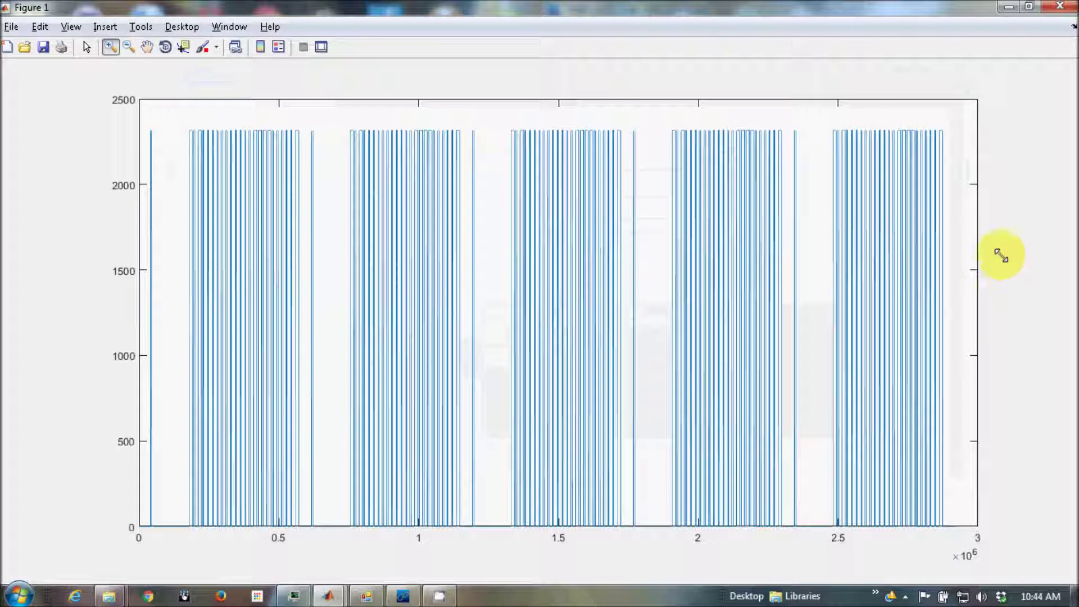
left_click(1009, 7)
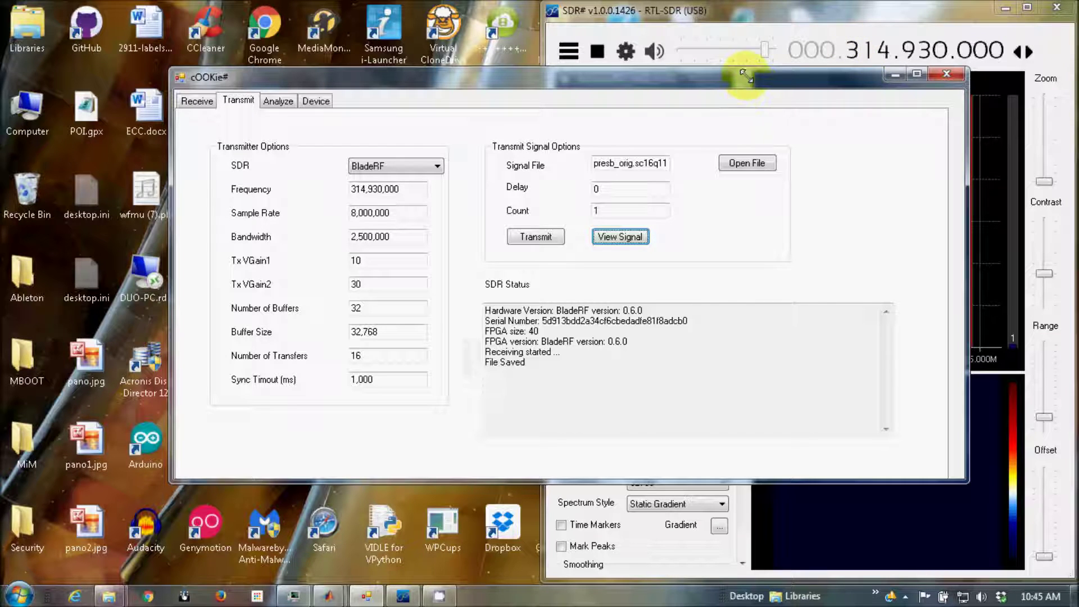
Arrange cOOKie# and SDR# so the spectrum is in view, and transmit the presb_orig signal several times.
left_click_drag(746, 78, 573, 23)
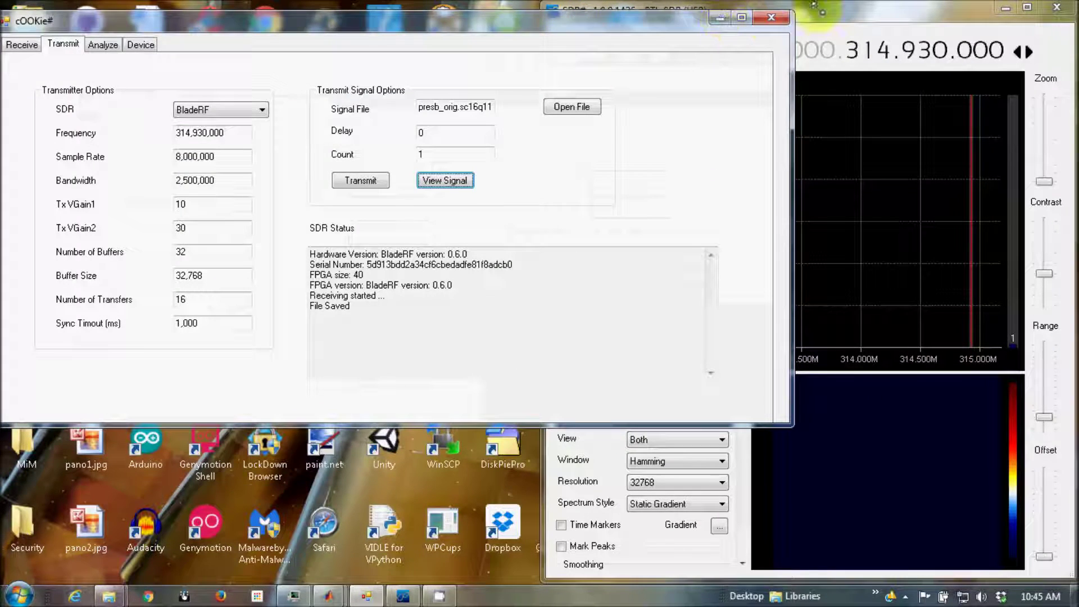
left_click(821, 10)
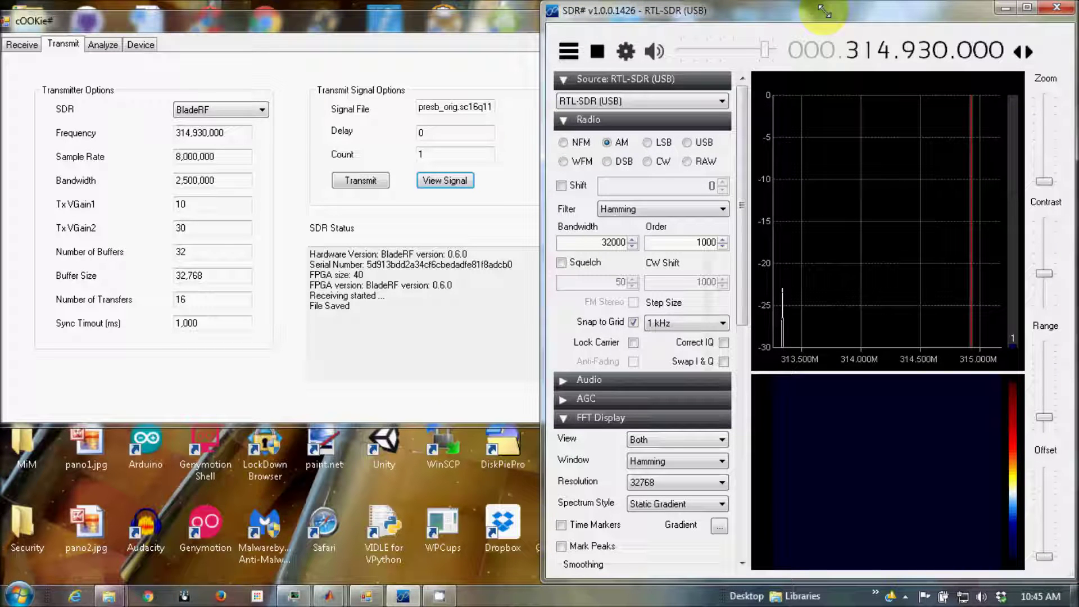
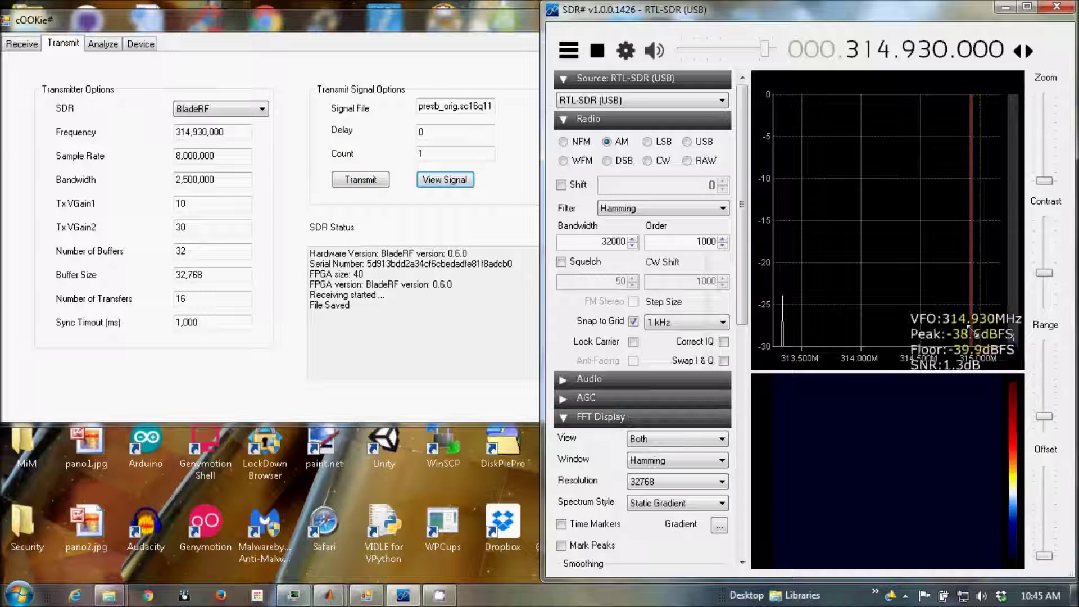
left_click(364, 180)
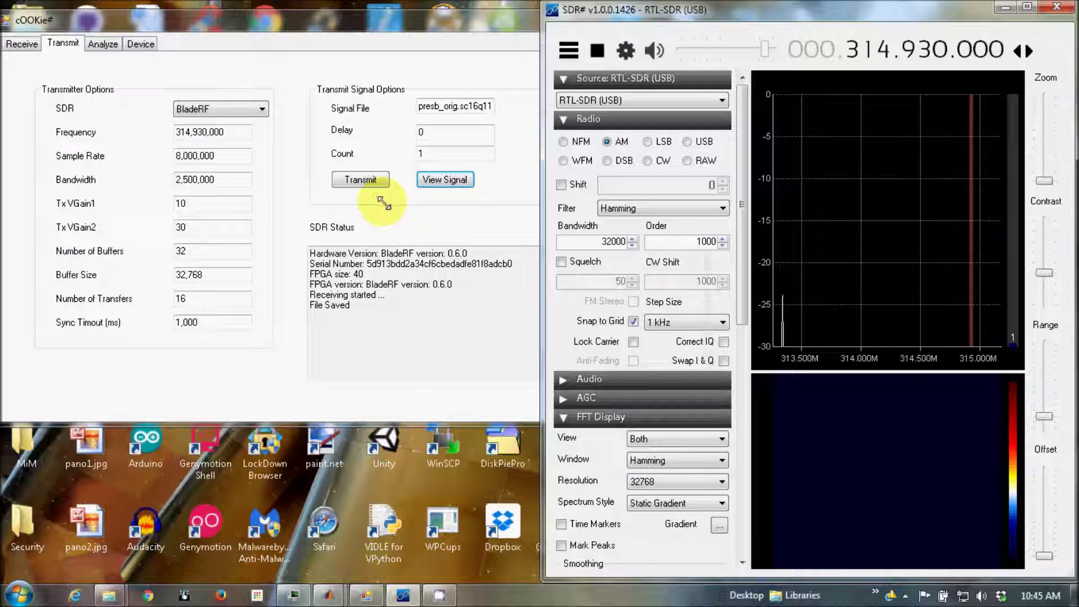
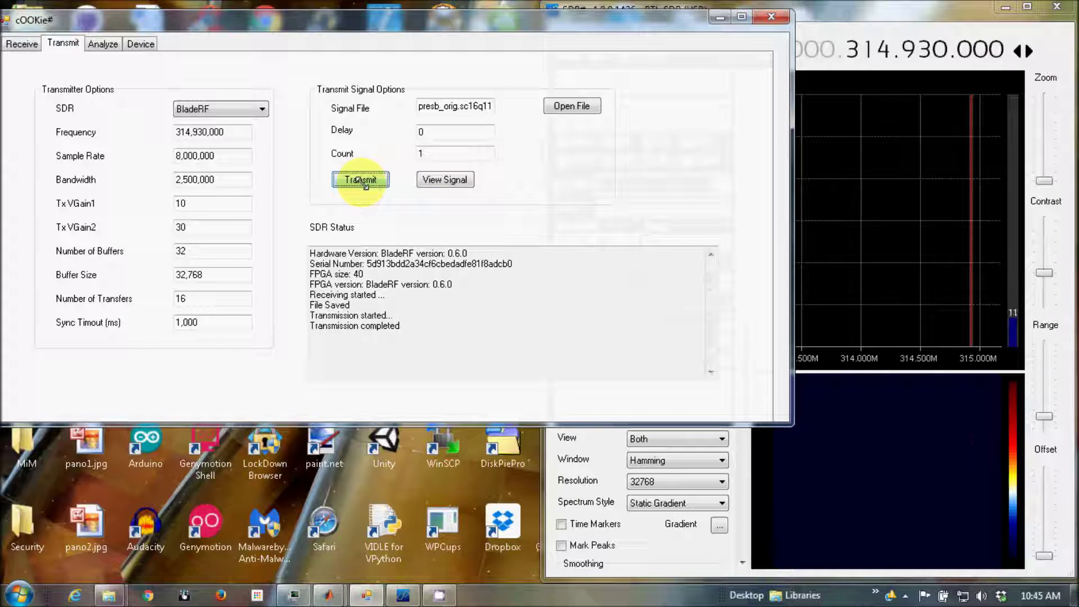
left_click(366, 182)
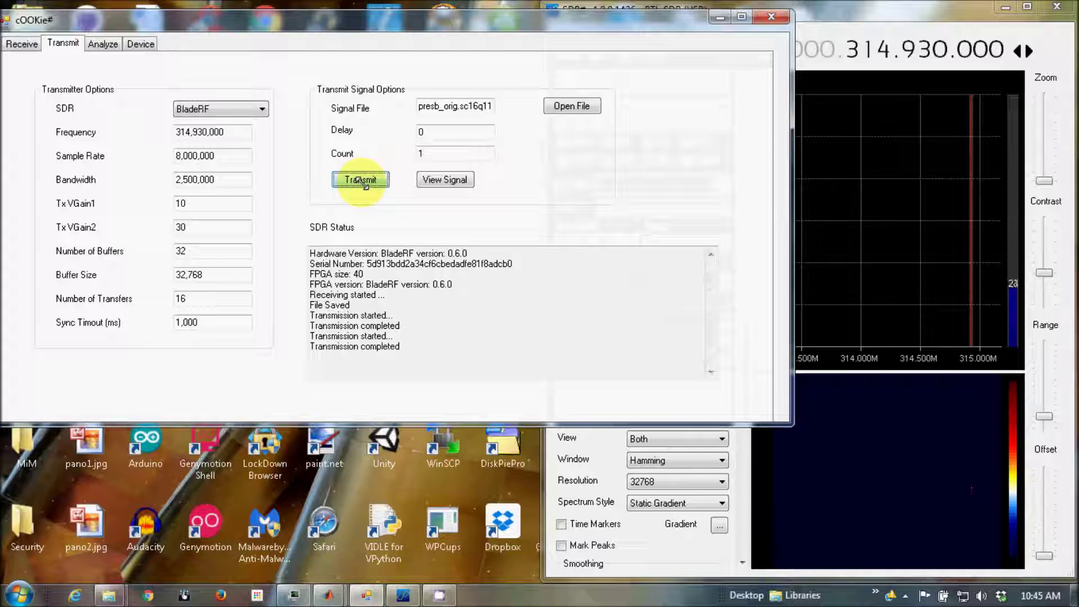
left_click(365, 182)
left_click(365, 182)
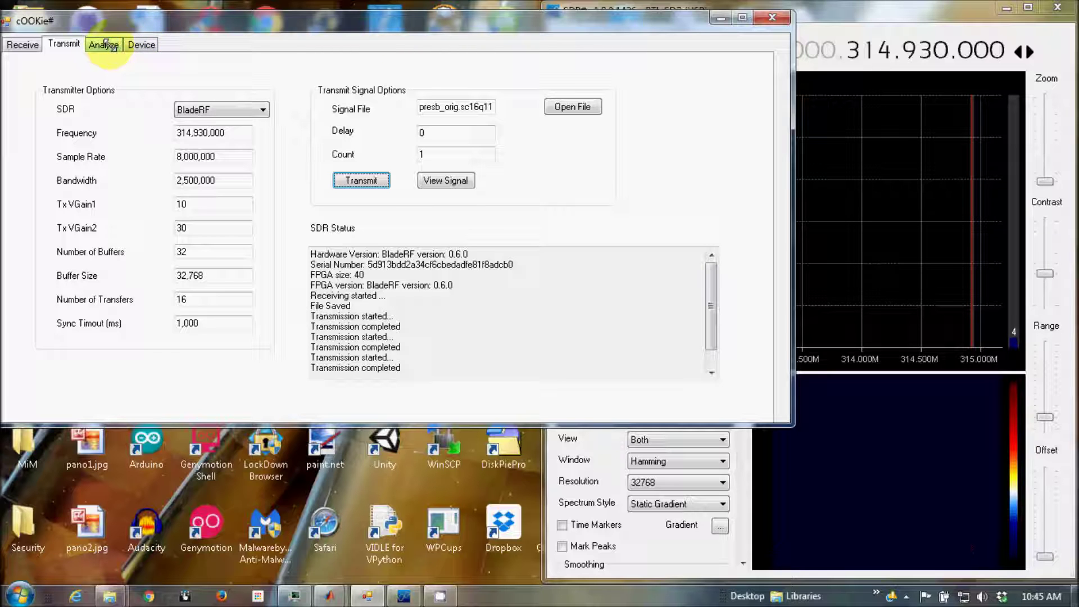
left_click(141, 44)
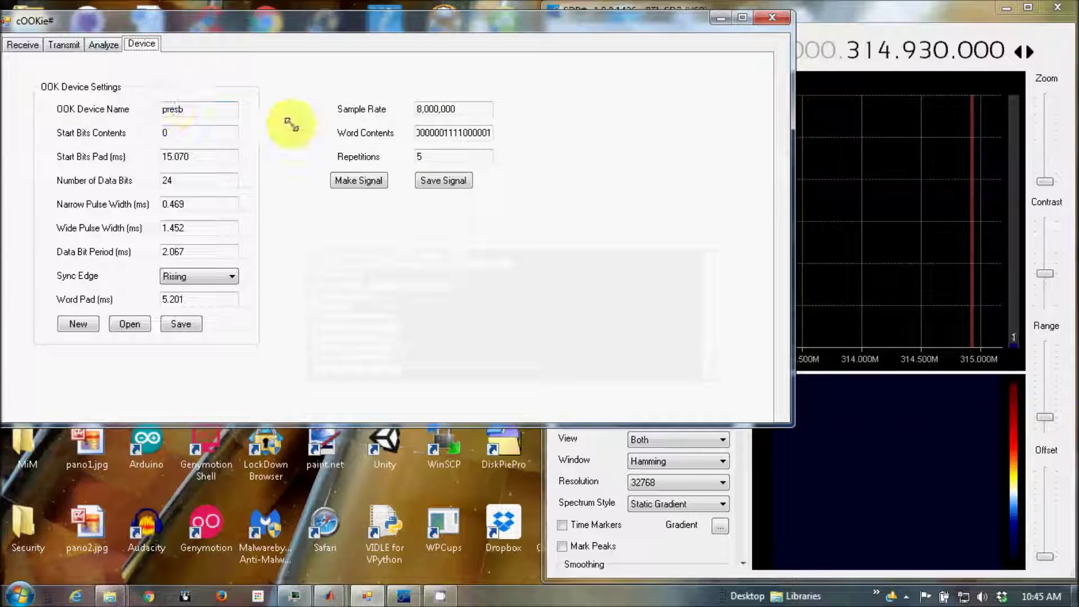
left_click(454, 133)
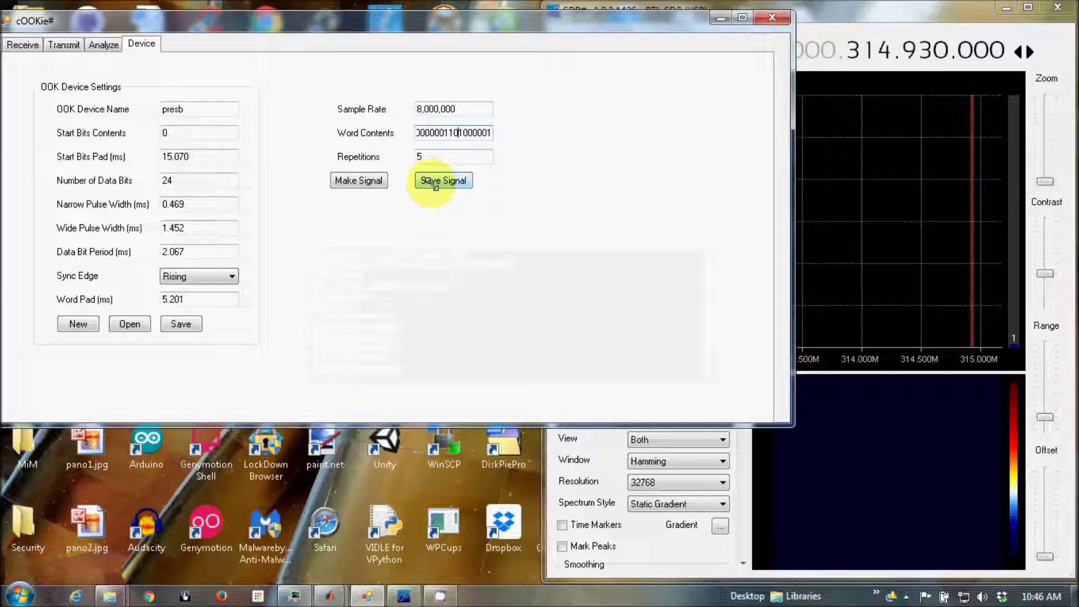
left_click(358, 181)
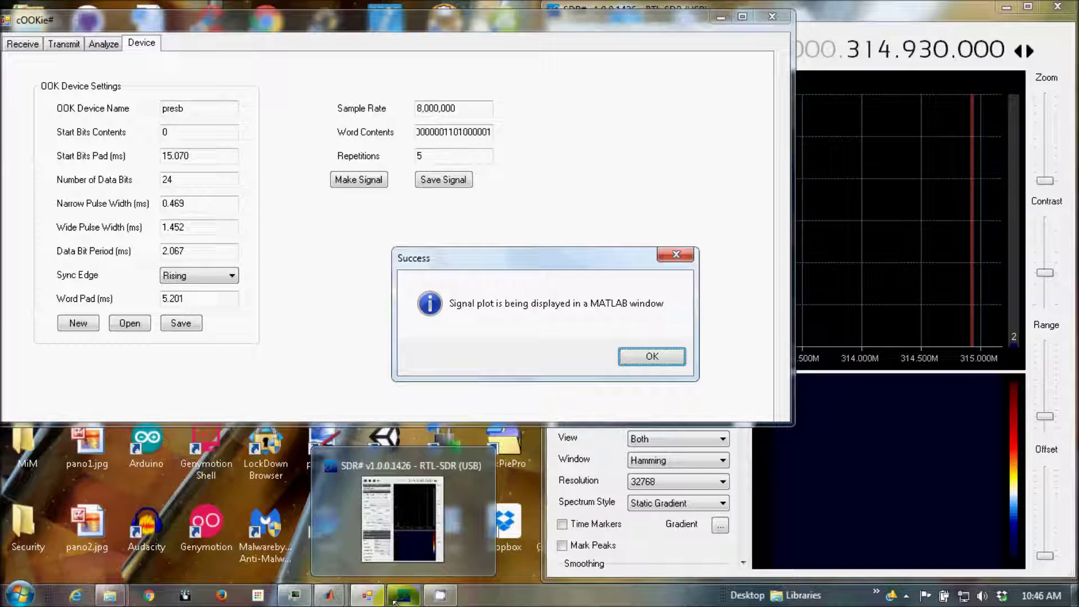
Examine the modified signal's pulses up close in the MATLAB plot, and return to cOOKie# to dismiss the notice.
mouse_move(329, 596)
left_click(408, 475)
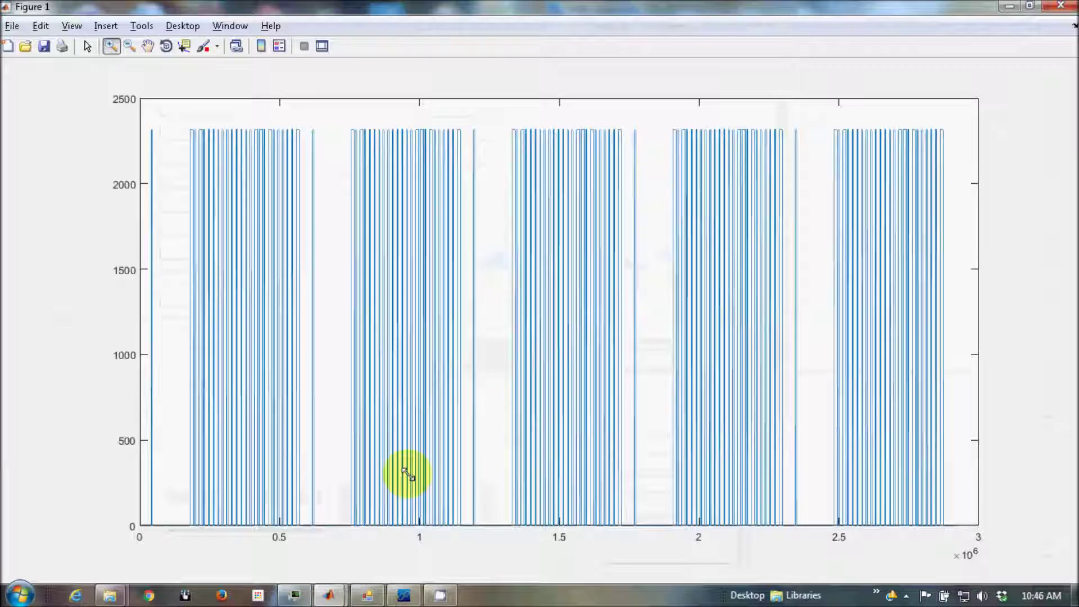
left_click(424, 145)
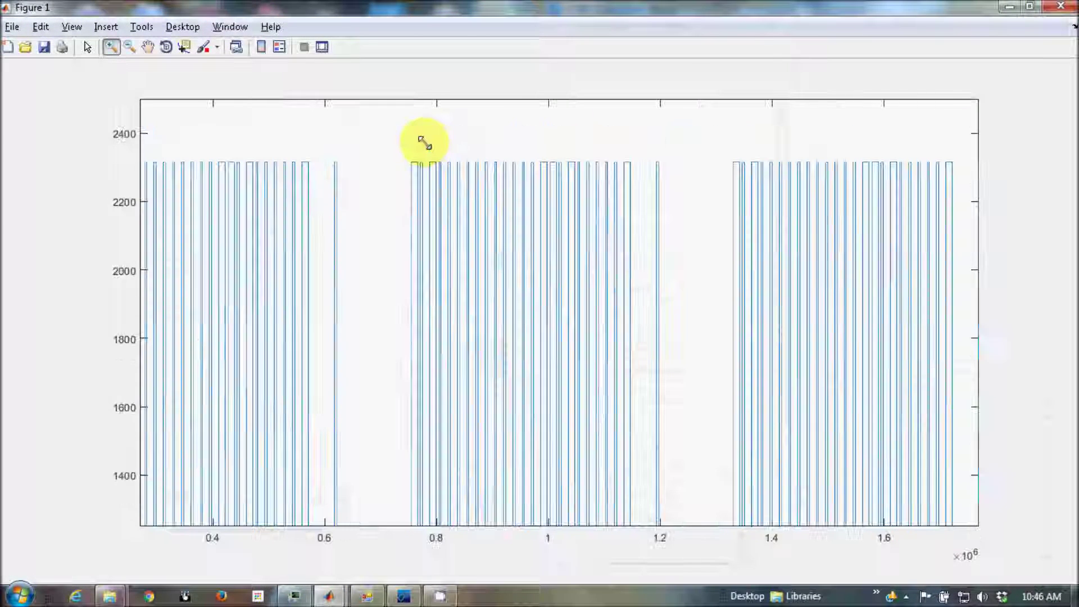
left_click(560, 190)
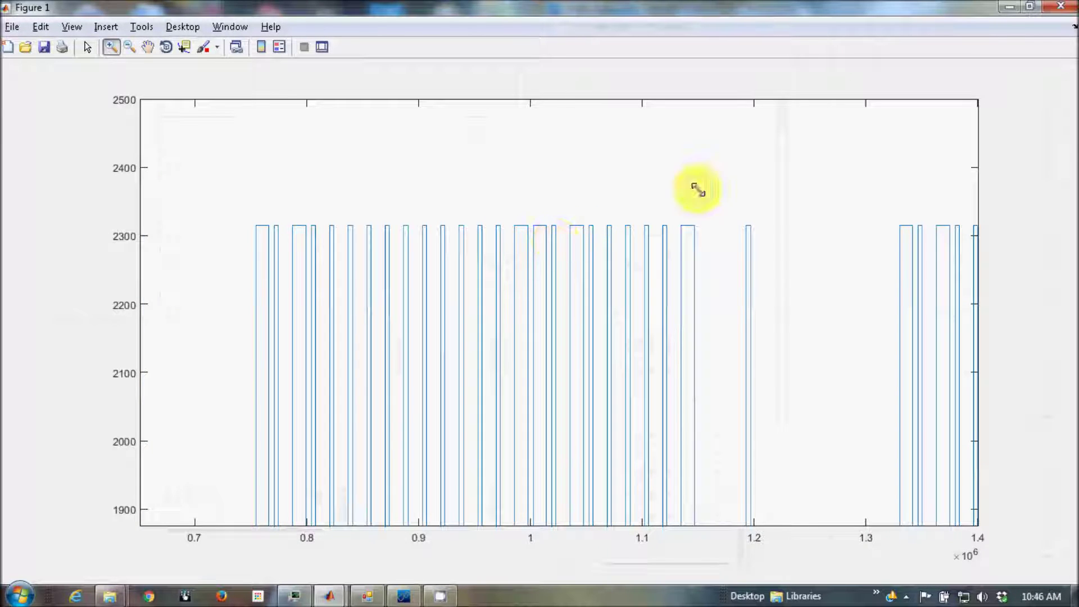
left_click(1010, 7)
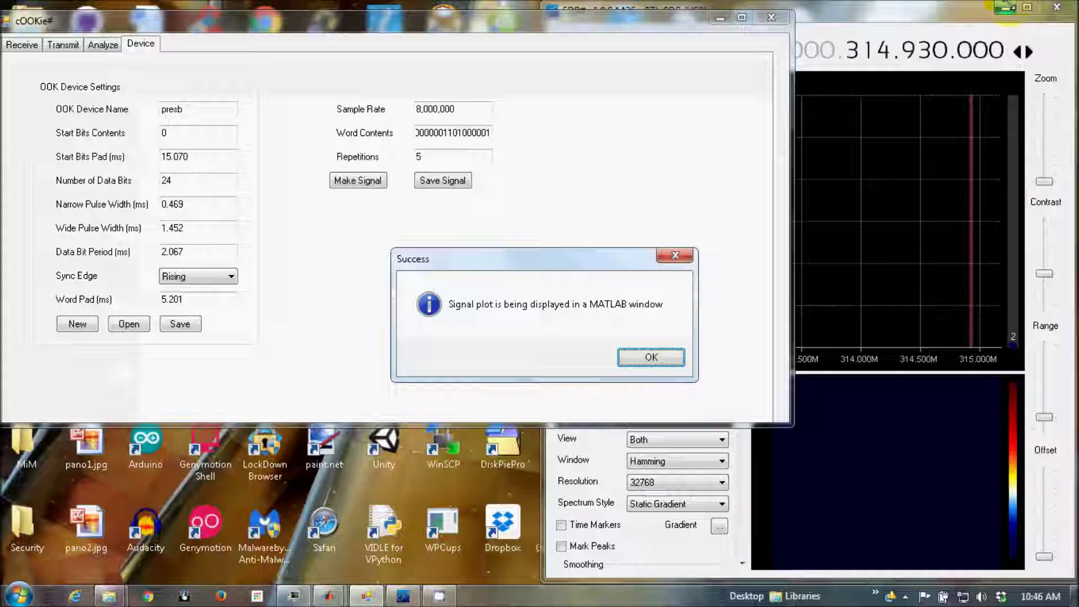
left_click(651, 357)
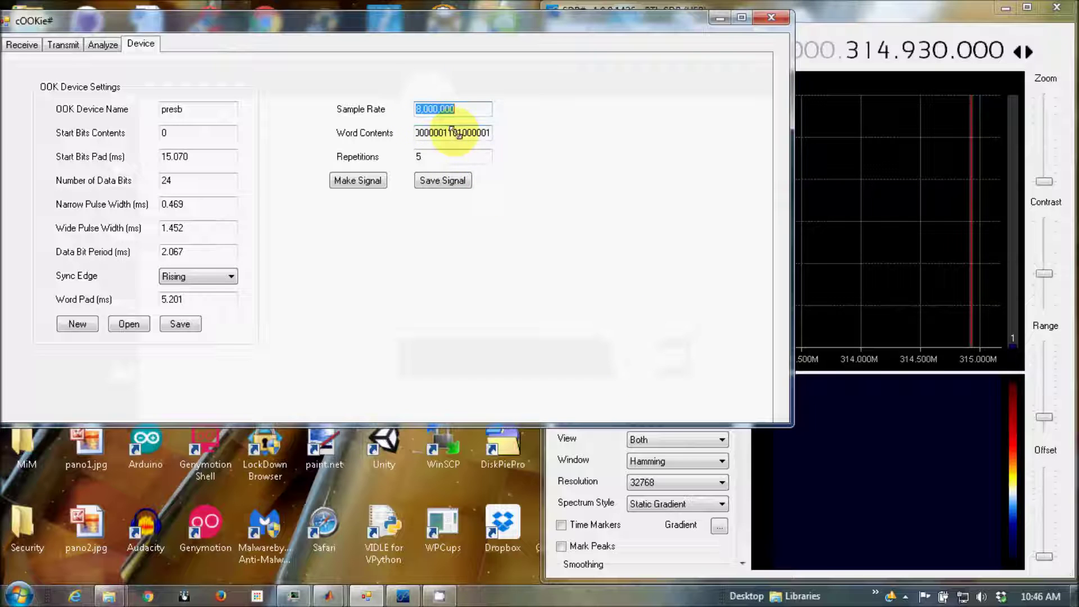
Save the modified signal as presb_mod1.sc16q11 in the signals folder.
left_click(353, 178)
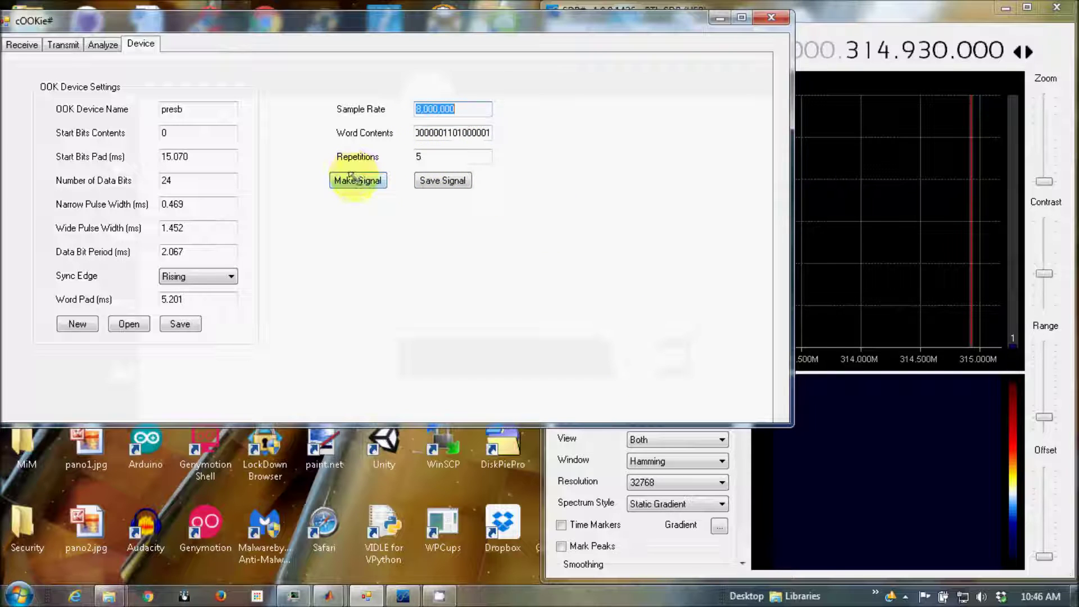
left_click(439, 178)
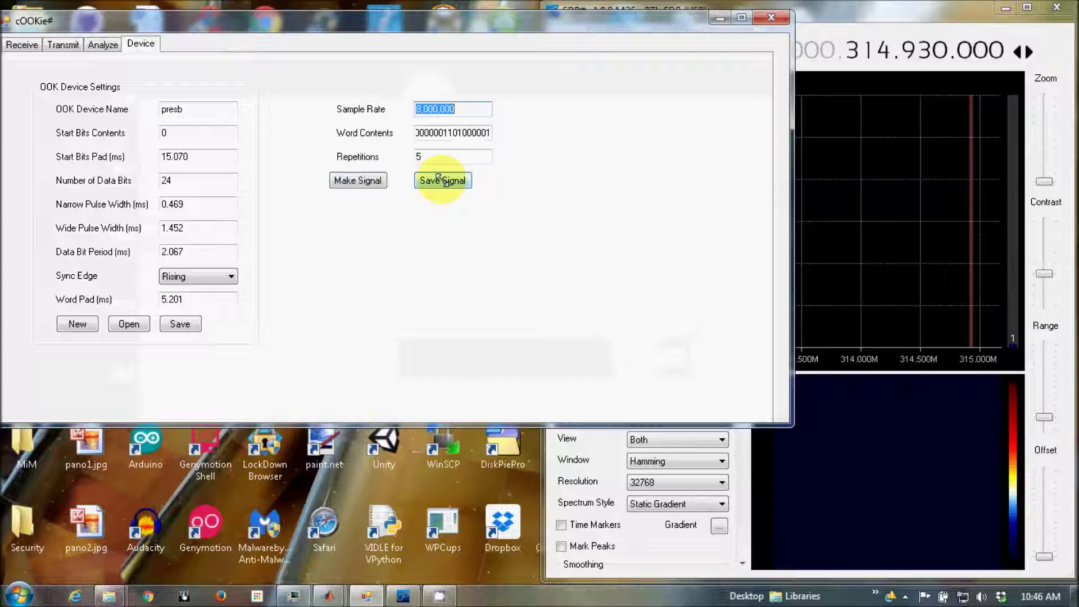
left_click(439, 179)
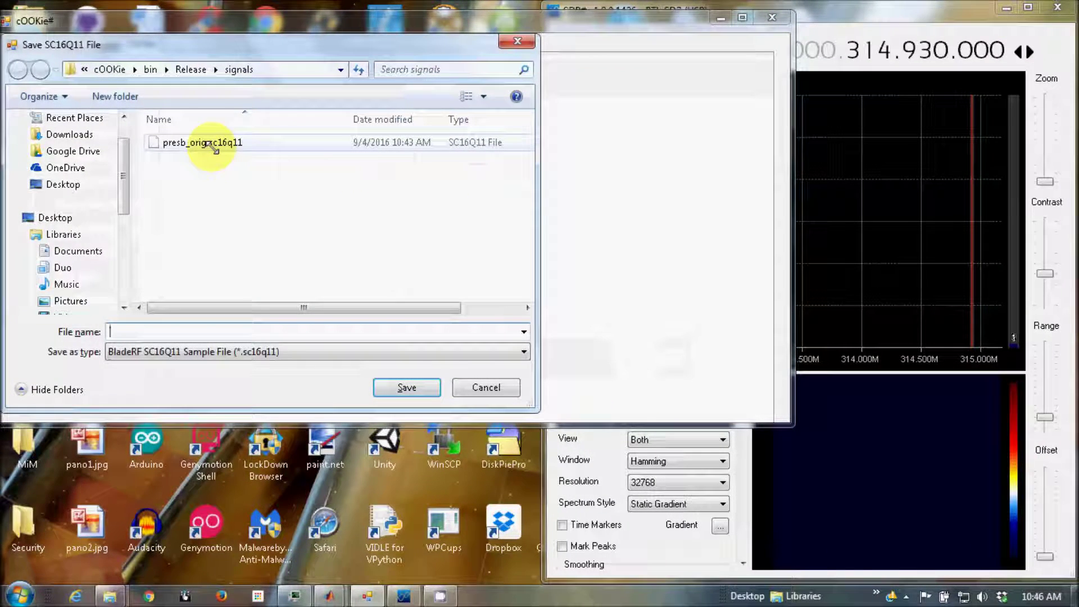
left_click(209, 144)
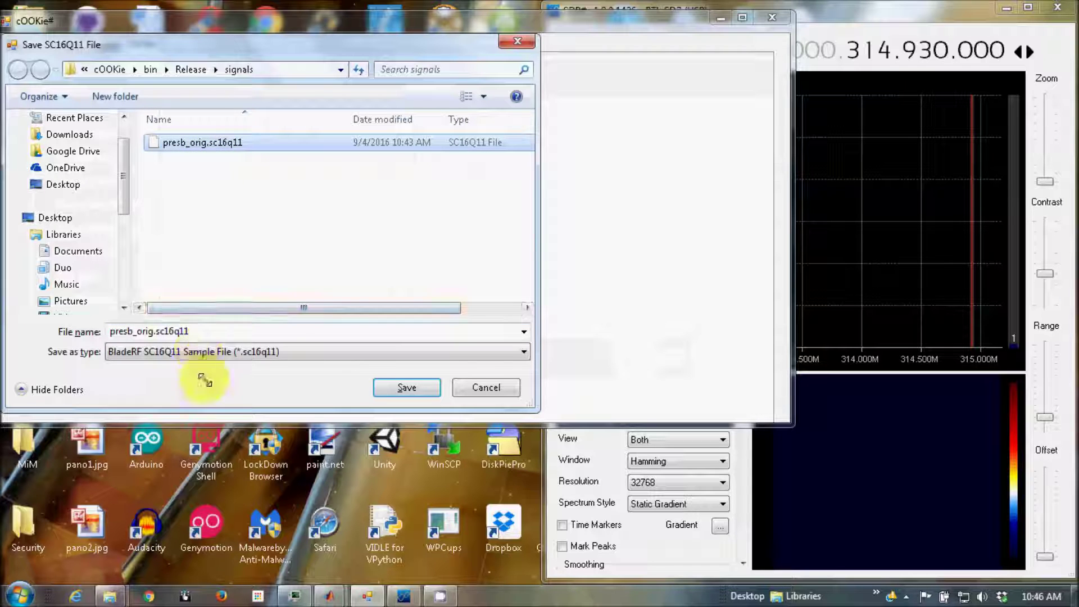
double_click(135, 332)
left_click(135, 331)
left_click(135, 331)
left_click_drag(135, 331, 152, 332)
type("mod1")
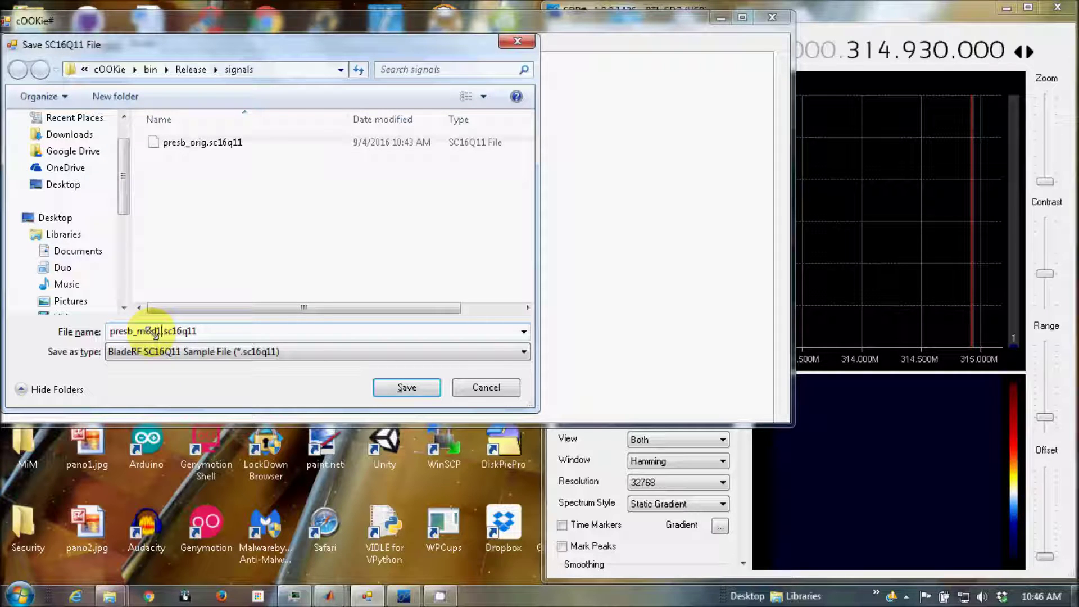
left_click(406, 387)
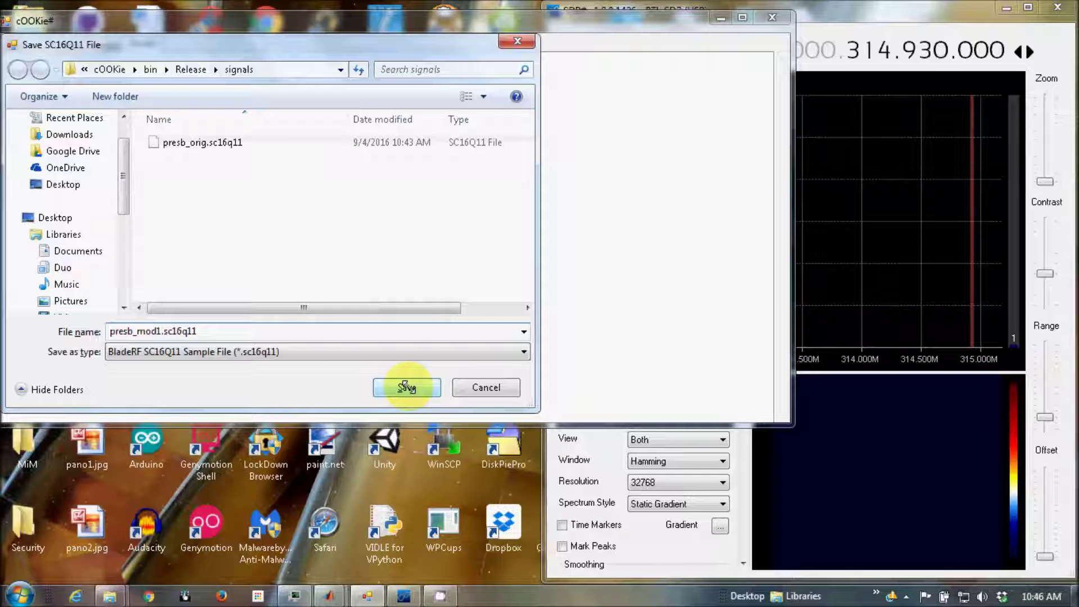
left_click(406, 386)
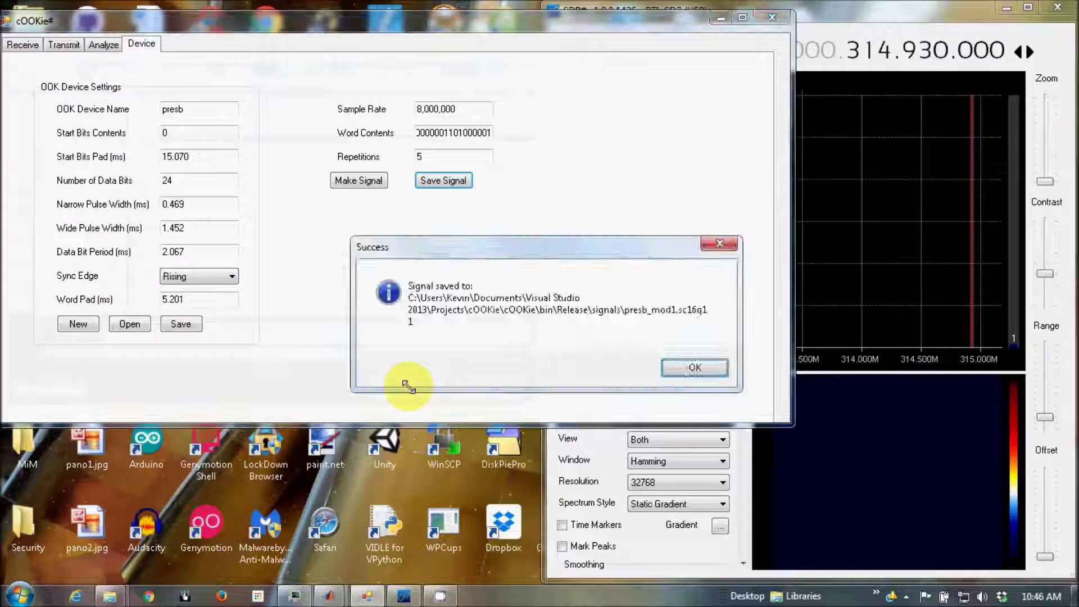
left_click(675, 366)
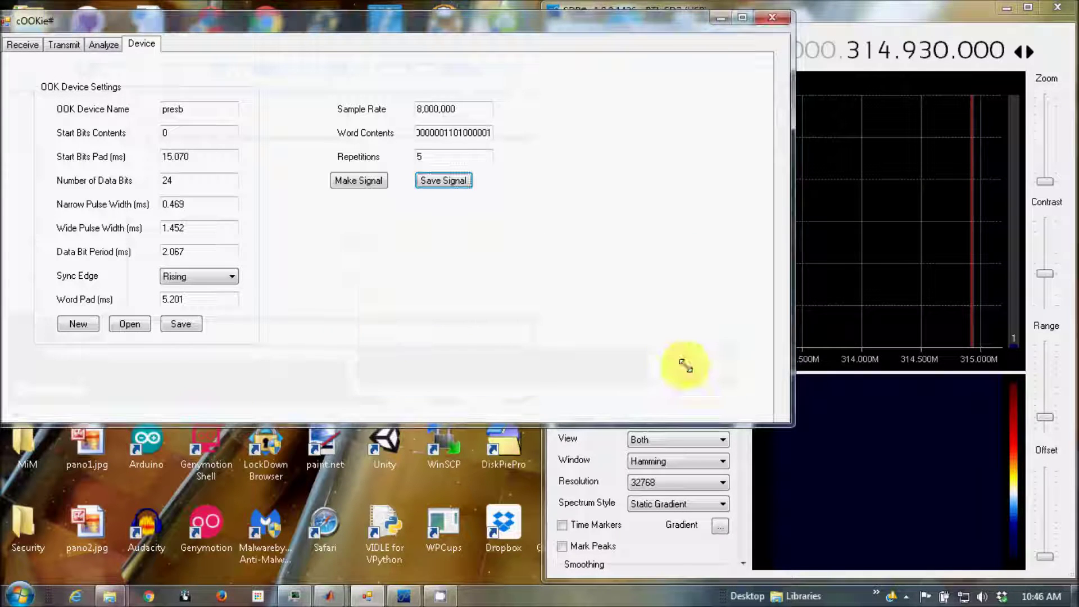
Load presb_mod1.sc16q11 from the signals folder as the signal file for the BladeRF transmission.
left_click(64, 45)
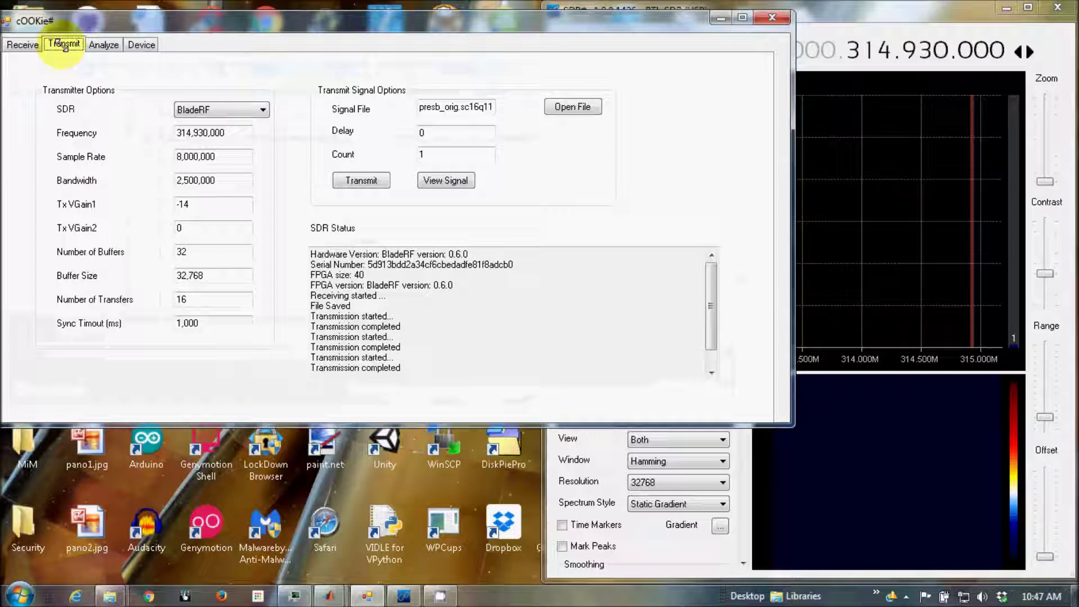
left_click(573, 106)
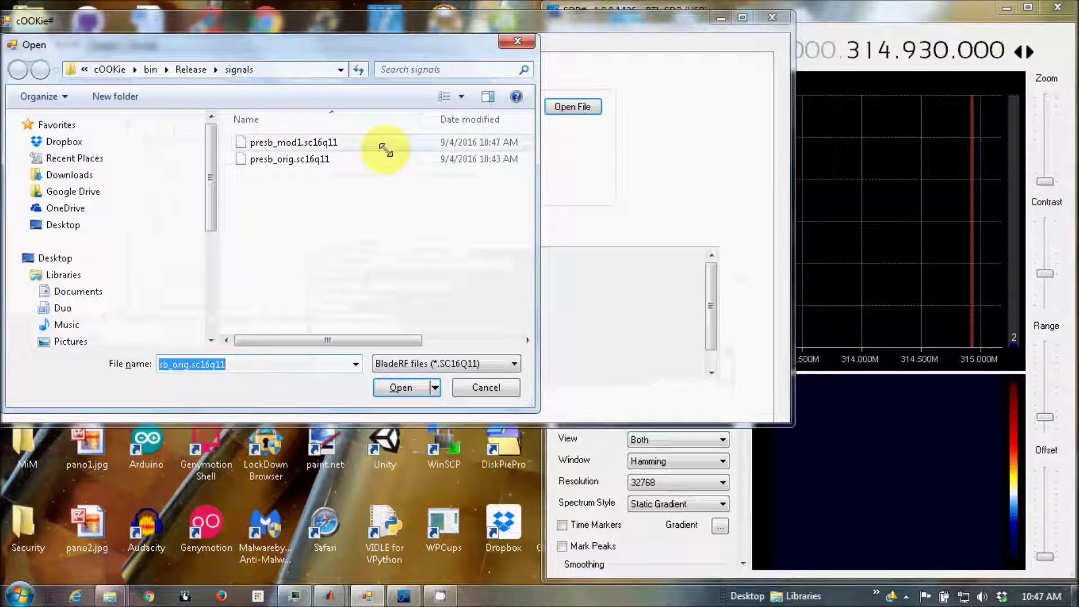
left_click(309, 144)
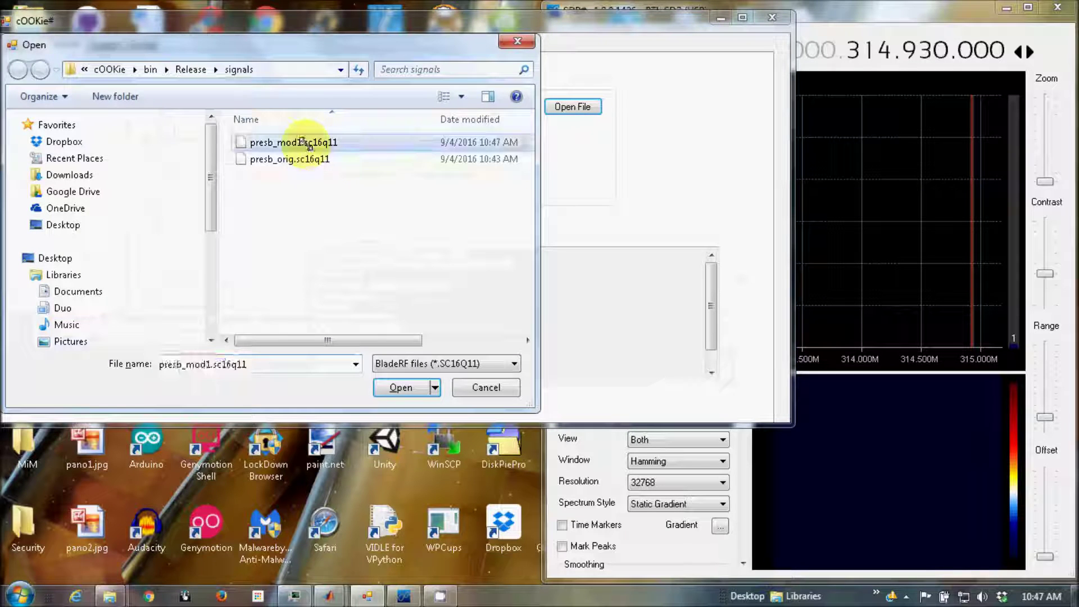
left_click(402, 388)
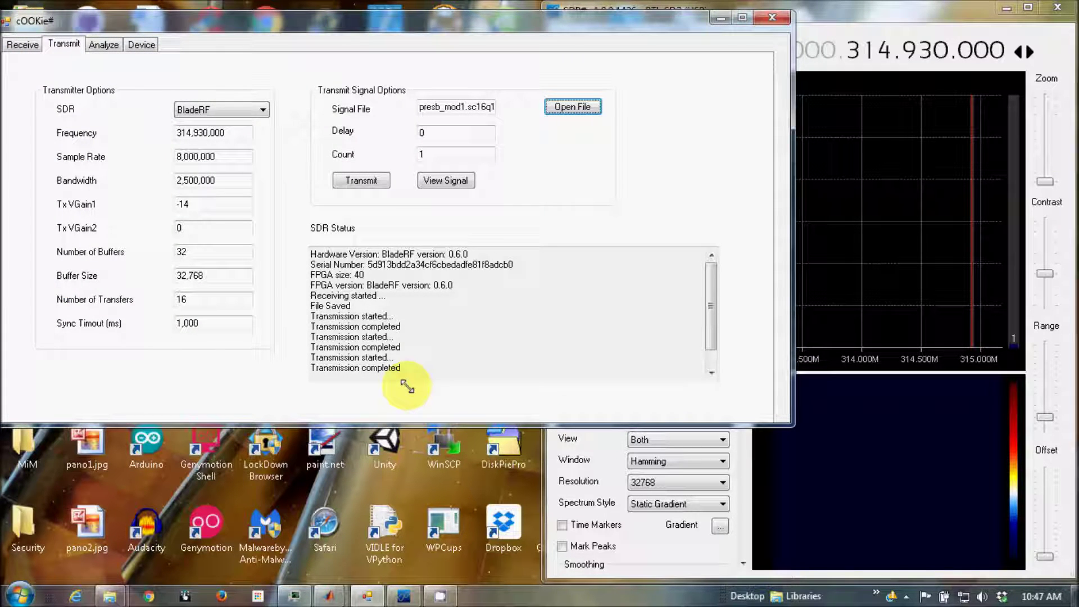
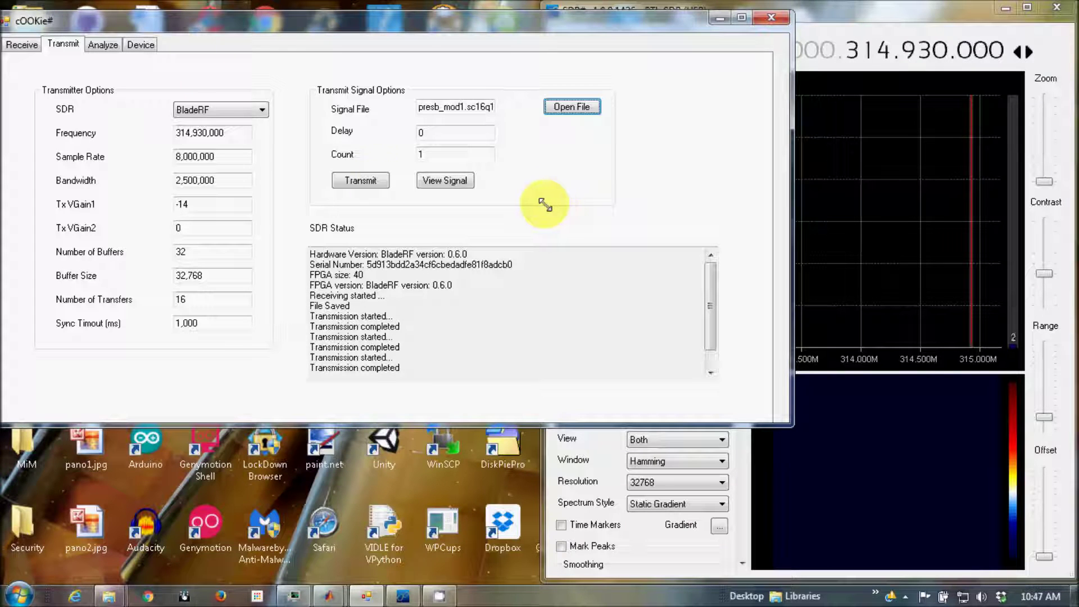
Transmit the presb_mod1 signal several times at 314,930,000 Hz with the BladeRF, using a delay of 0 and a count of 1.
left_click(358, 178)
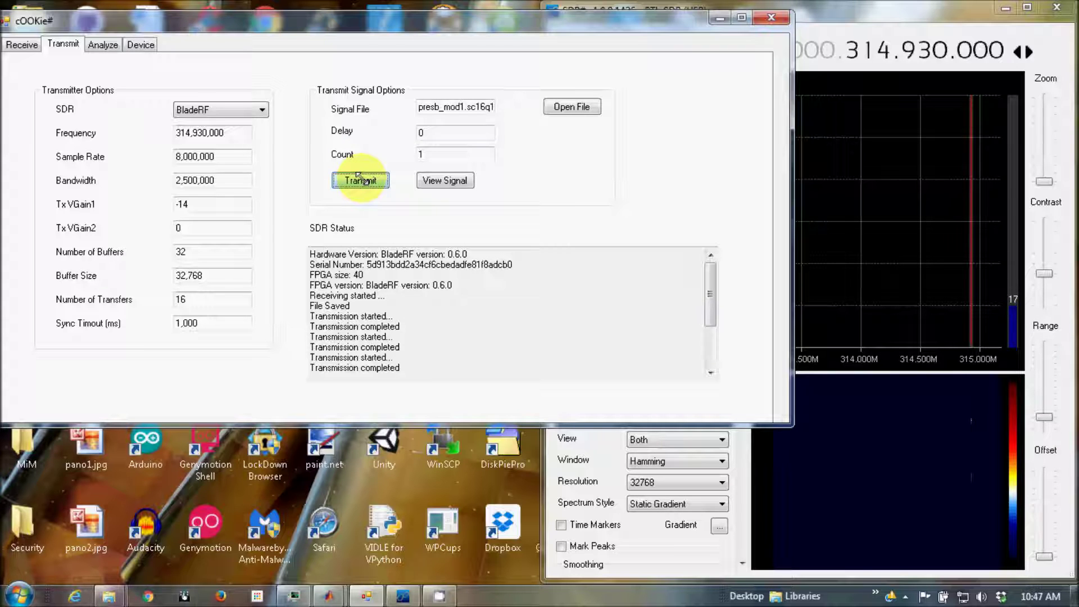
left_click(361, 179)
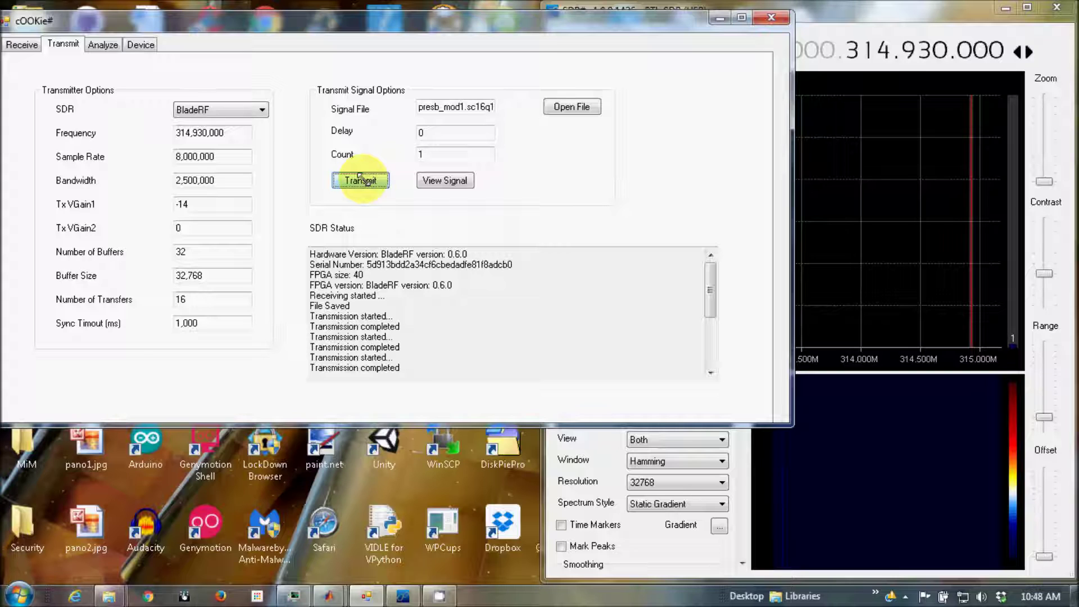
left_click(363, 180)
left_click(361, 178)
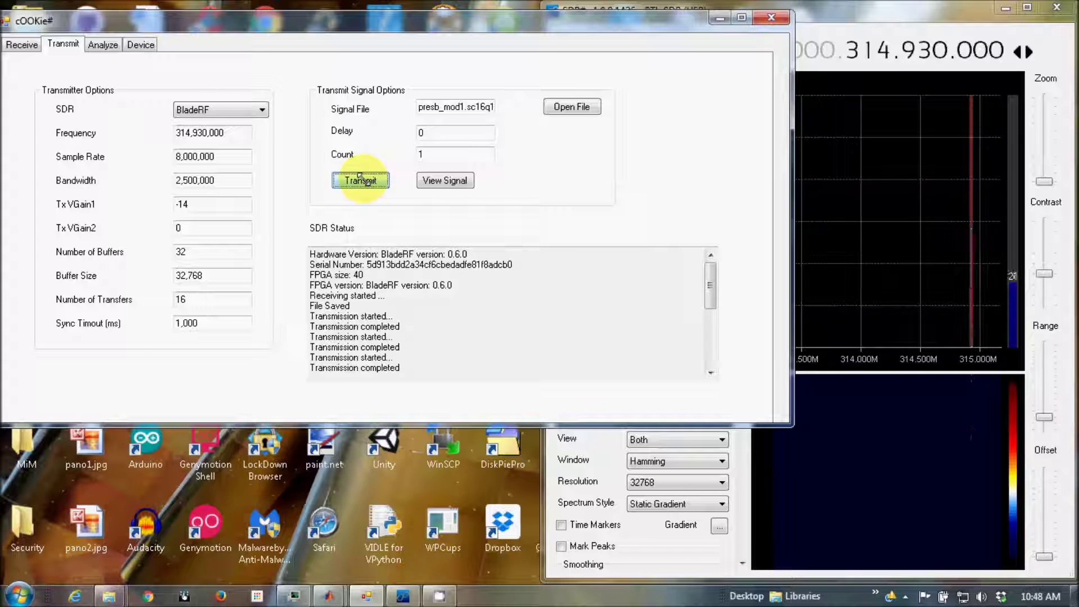
left_click(361, 178)
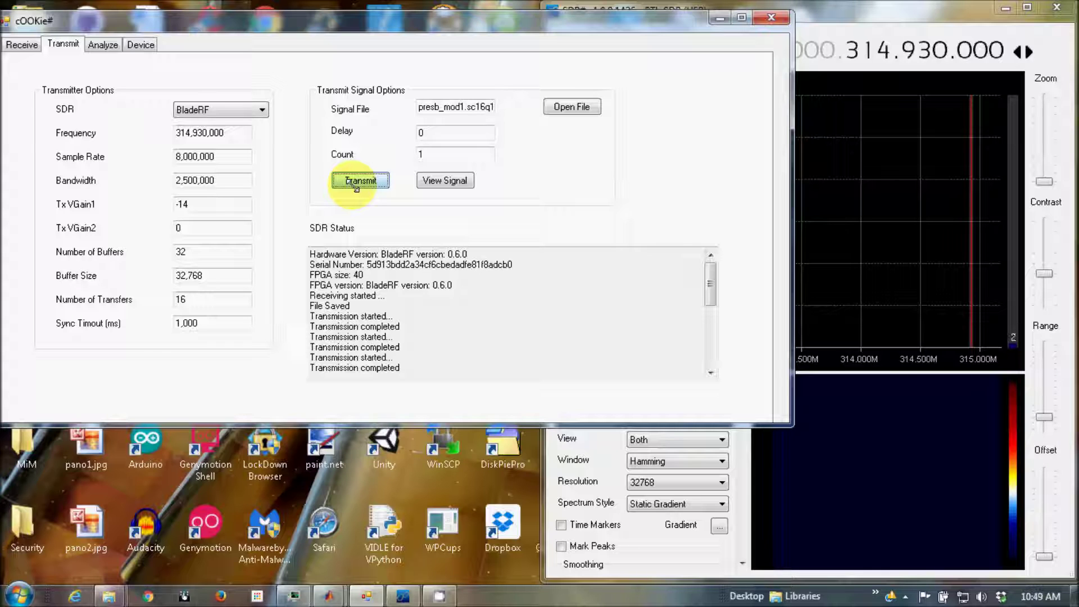
left_click(356, 181)
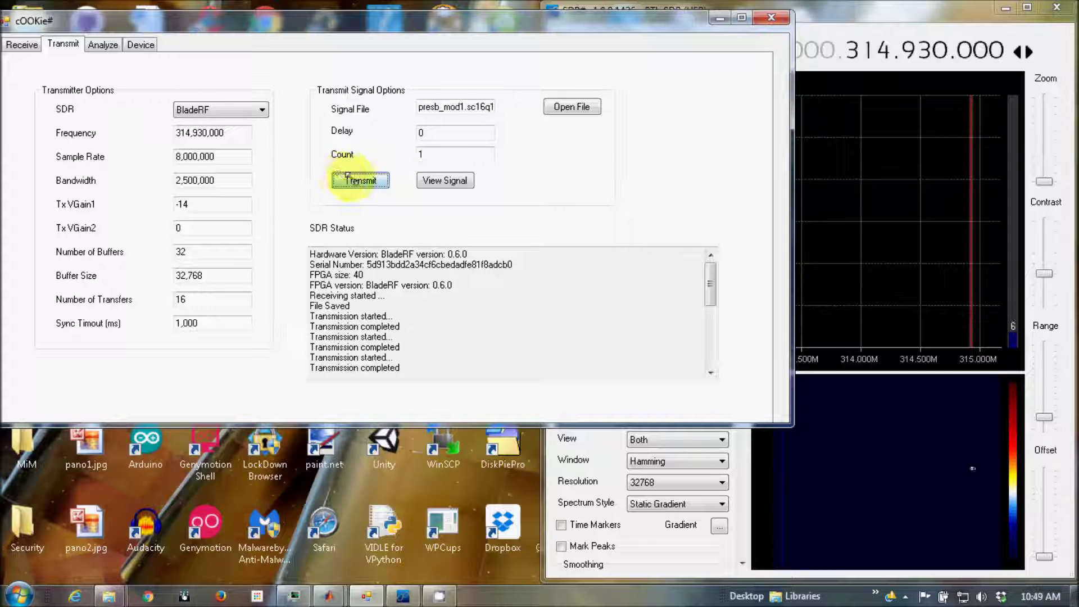
left_click(356, 181)
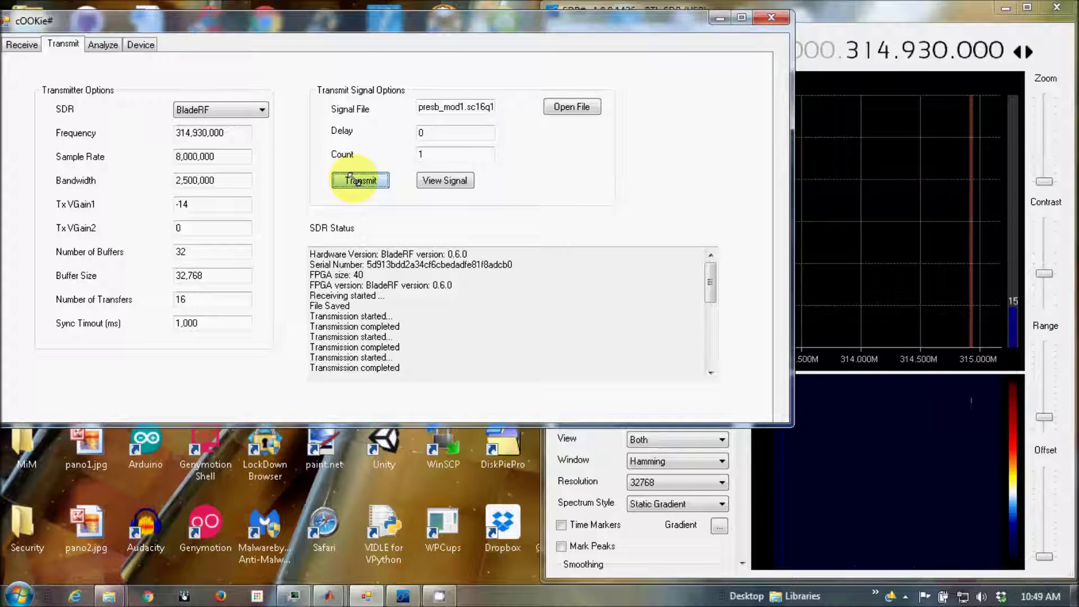